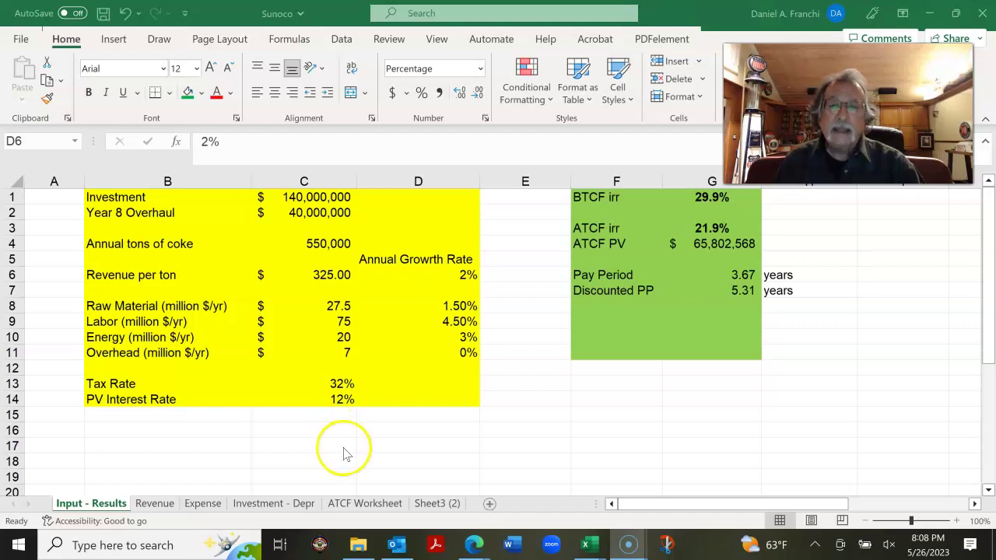
Enter 0% in cell C17 below the input block and give it the percentage format.
{"action": "scroll", "coordinate": [345, 451], "scroll_direction": "down", "scroll_amount": 1}
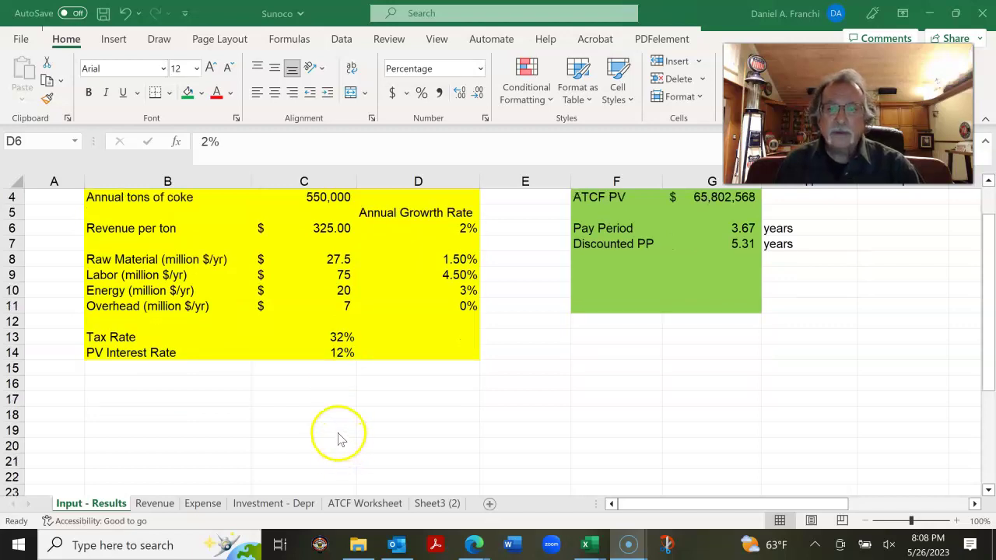
{"action": "left_click", "coordinate": [287, 399]}
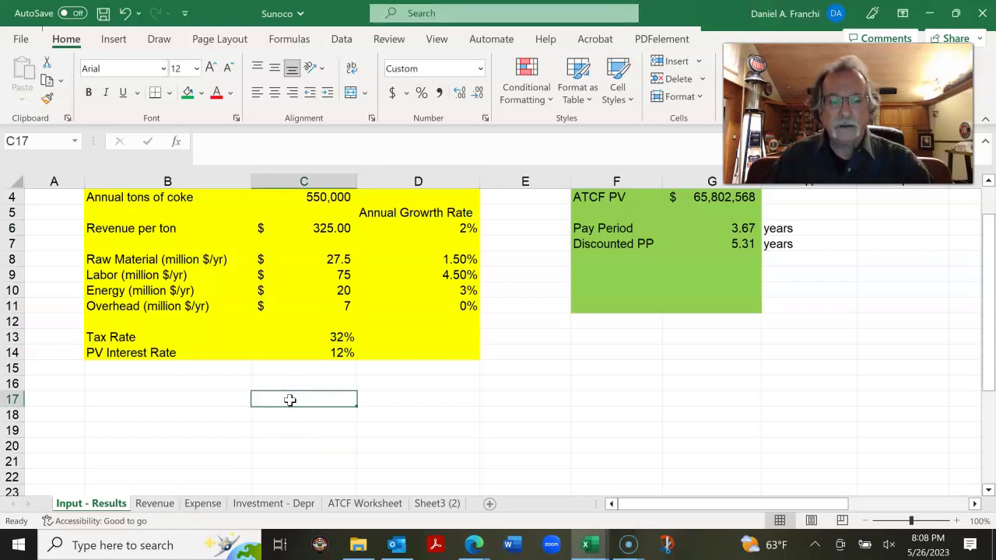
{"action": "type", "text": "0"}
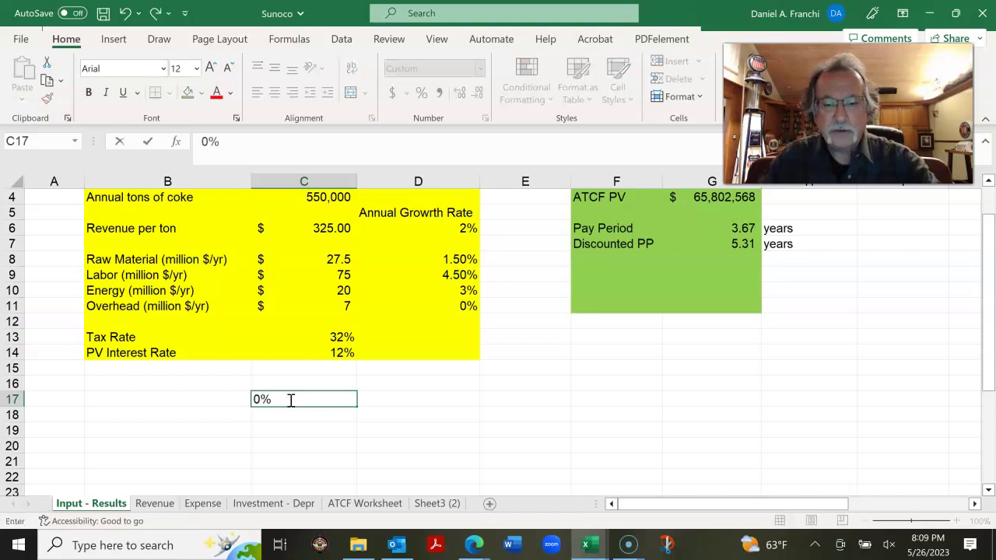
{"action": "key", "text": "Return"}
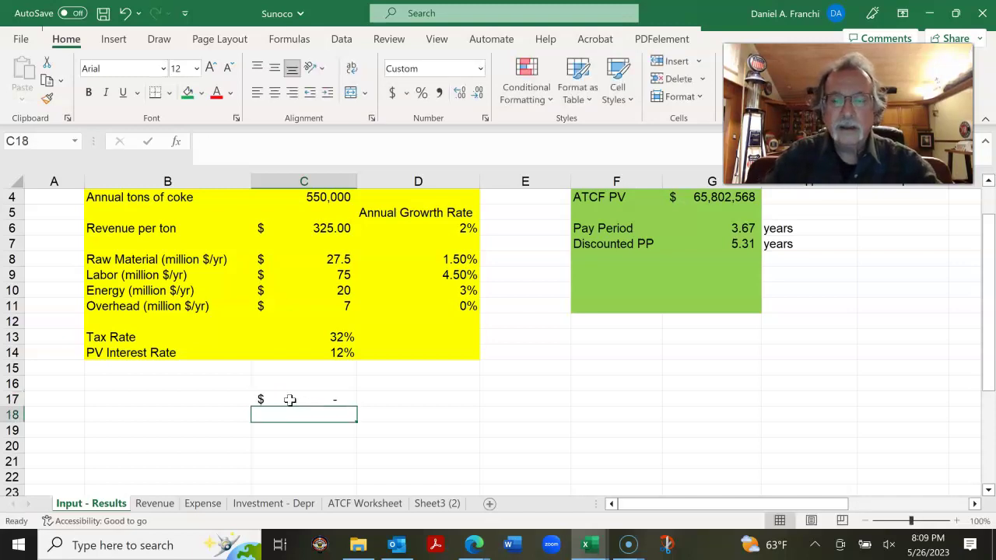
{"action": "left_click", "coordinate": [289, 399]}
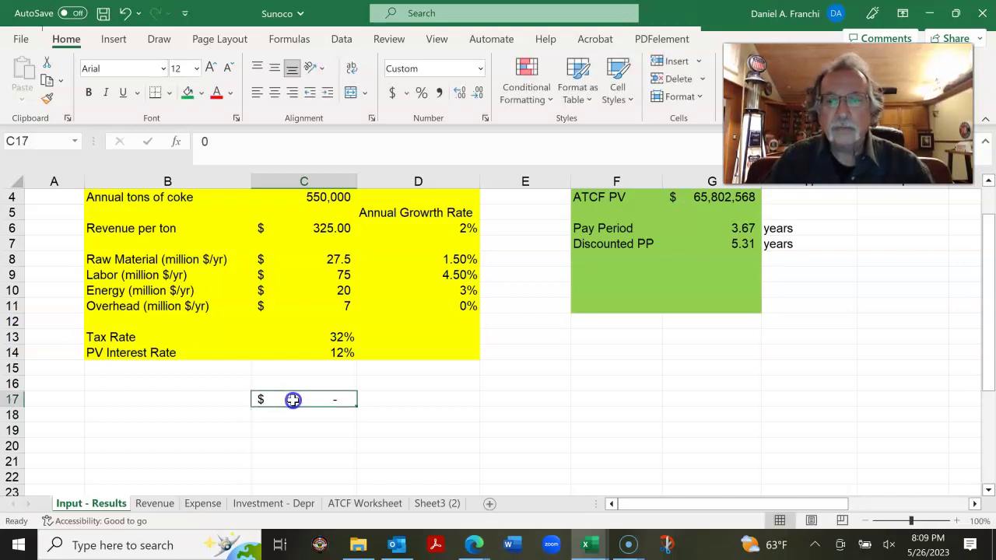
{"action": "left_click", "coordinate": [421, 93]}
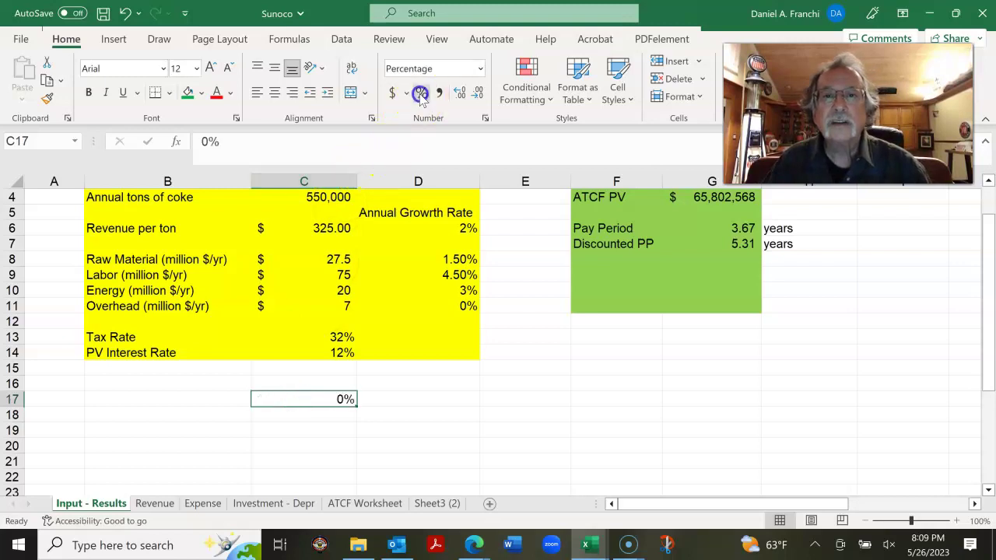
Enter 5% in cell C18 and give it the percentage format.
{"action": "left_click", "coordinate": [334, 415]}
{"action": "type", "text": "5"}
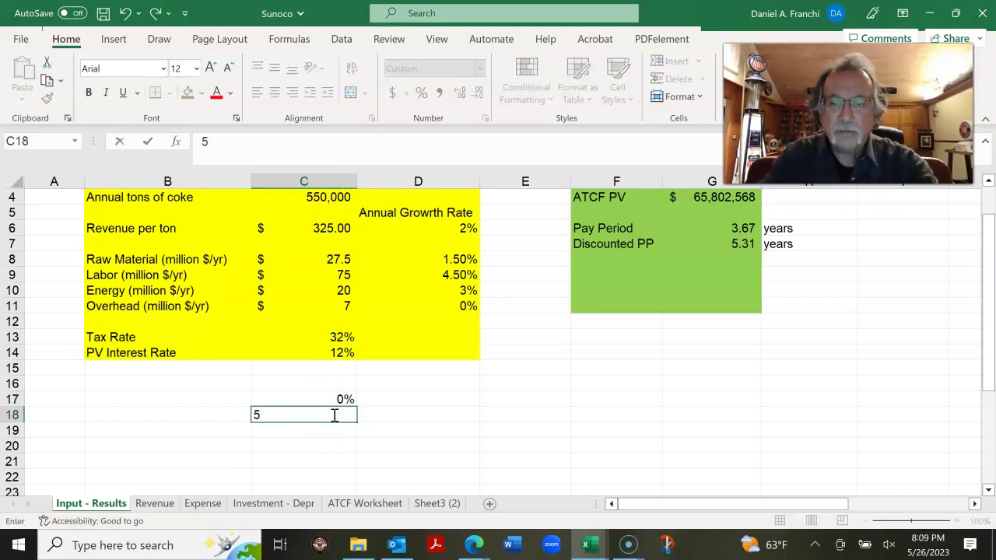
{"action": "type", "text": "%"}
{"action": "key", "text": "Return"}
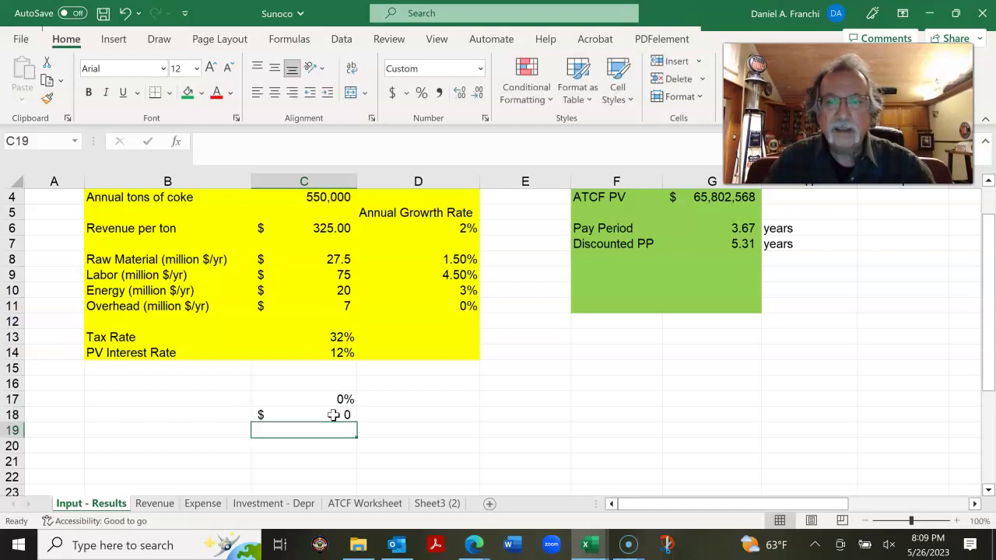
{"action": "left_click", "coordinate": [333, 414]}
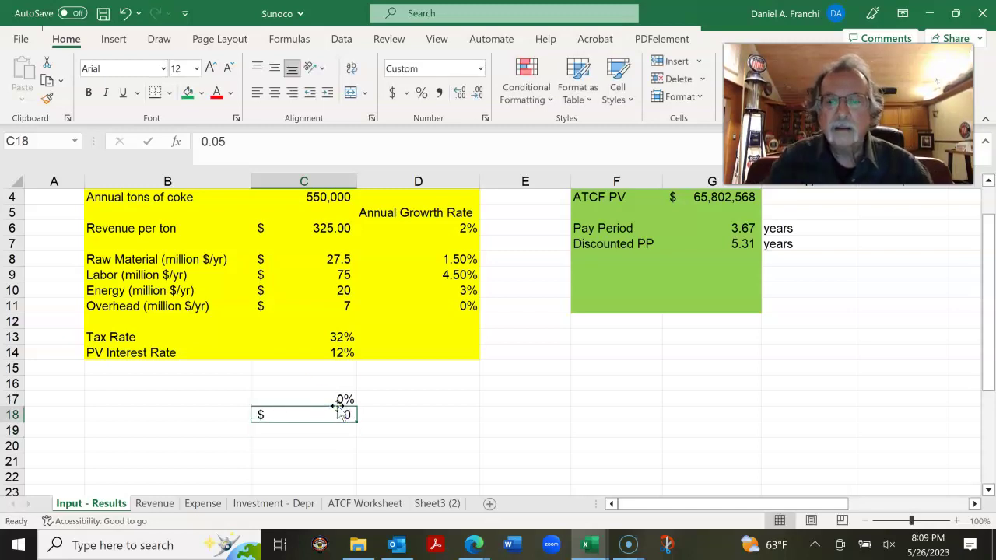
{"action": "left_click", "coordinate": [421, 93]}
Extend the rate series in 5% increments to 50% and move the whole series down one row so it starts in C18.
{"action": "left_click_drag", "start_coordinate": [342, 400], "coordinate": [347, 475]}
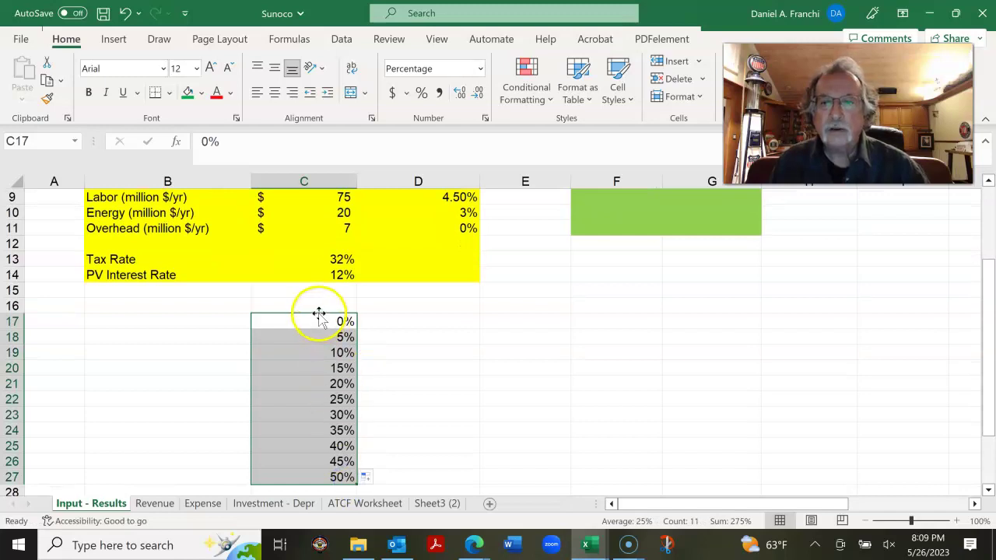
{"action": "left_click_drag", "start_coordinate": [319, 313], "coordinate": [318, 340]}
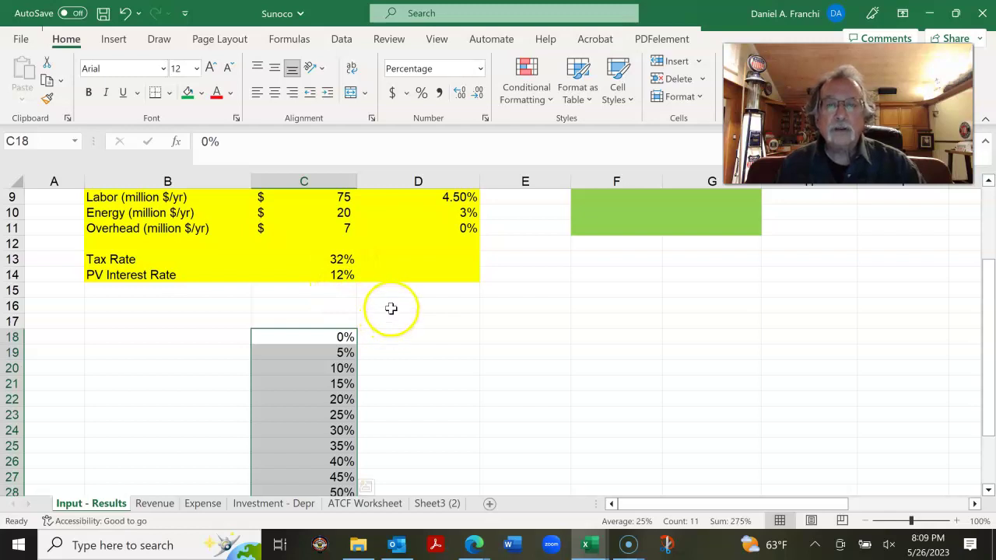
Enter the formula =G4/1000000 in cell D17 to bring in the ATCF PV in millions.
{"action": "scroll", "coordinate": [433, 318], "scroll_direction": "up", "scroll_amount": 1}
{"action": "scroll", "coordinate": [434, 318], "scroll_direction": "up", "scroll_amount": 2}
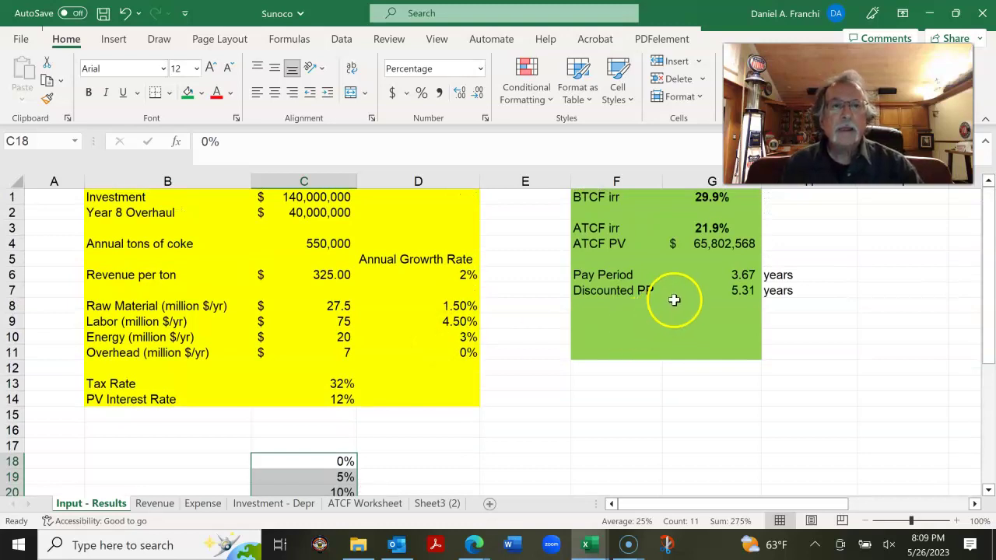
{"action": "left_click", "coordinate": [711, 243]}
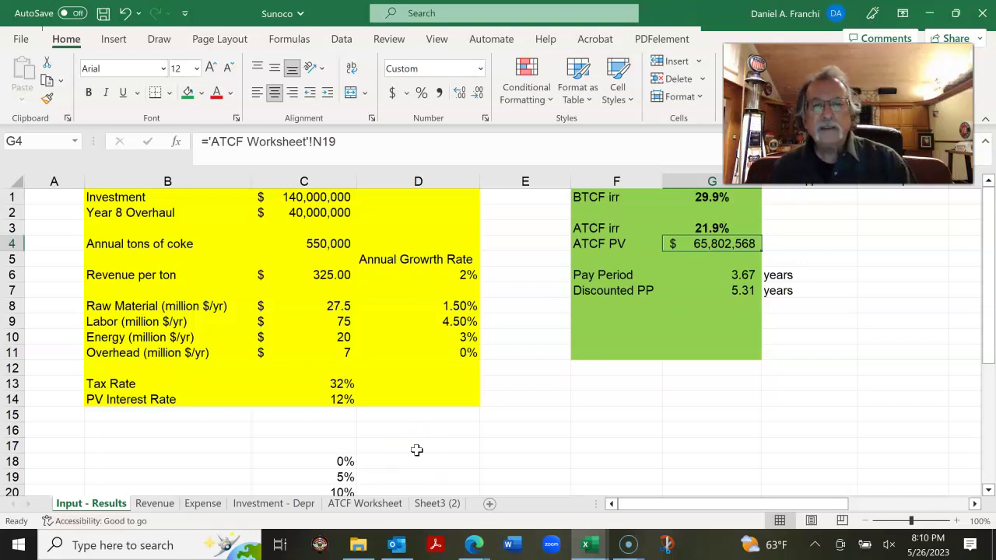
{"action": "left_click", "coordinate": [415, 445]}
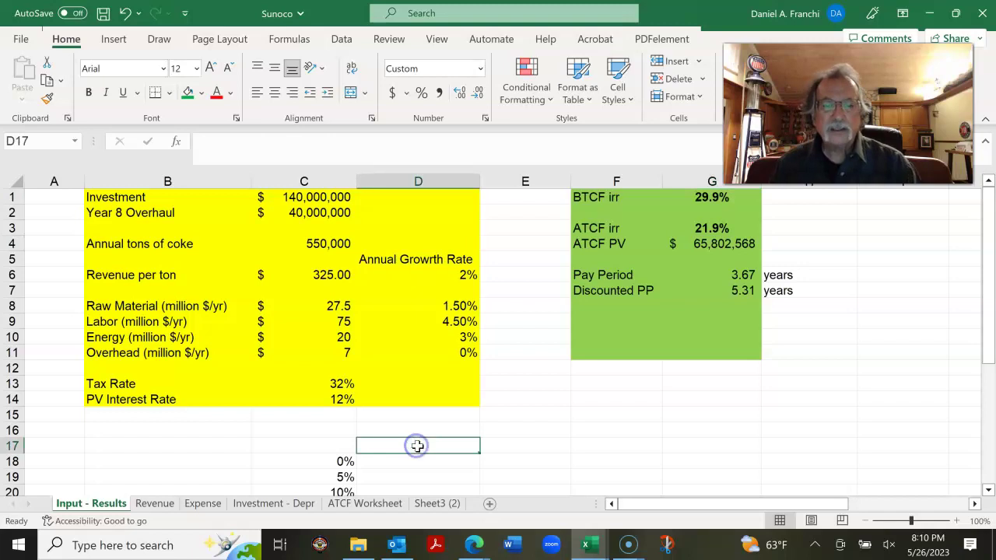
{"action": "type", "text": "="}
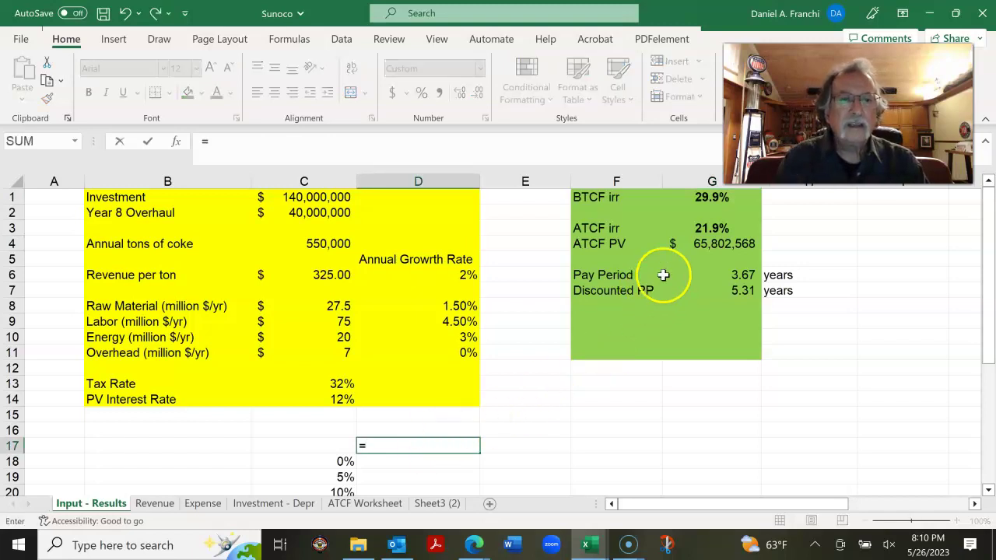
{"action": "left_click", "coordinate": [701, 244]}
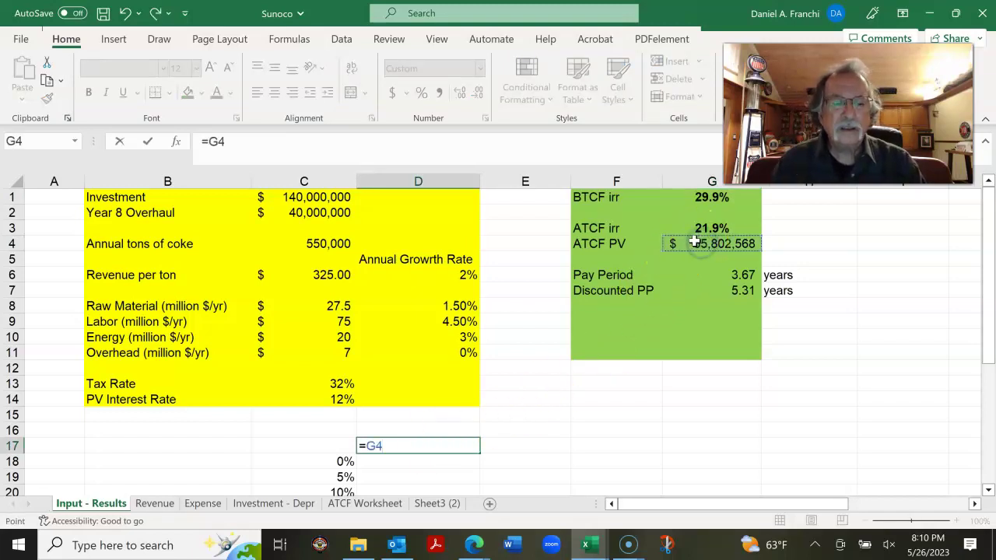
{"action": "type", "text": "/10"}
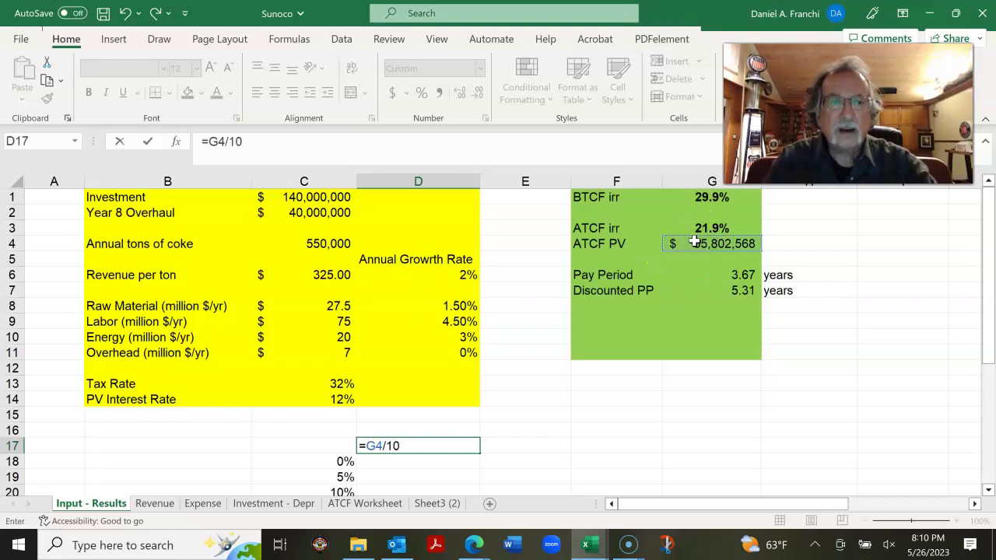
{"action": "type", "text": "00000"}
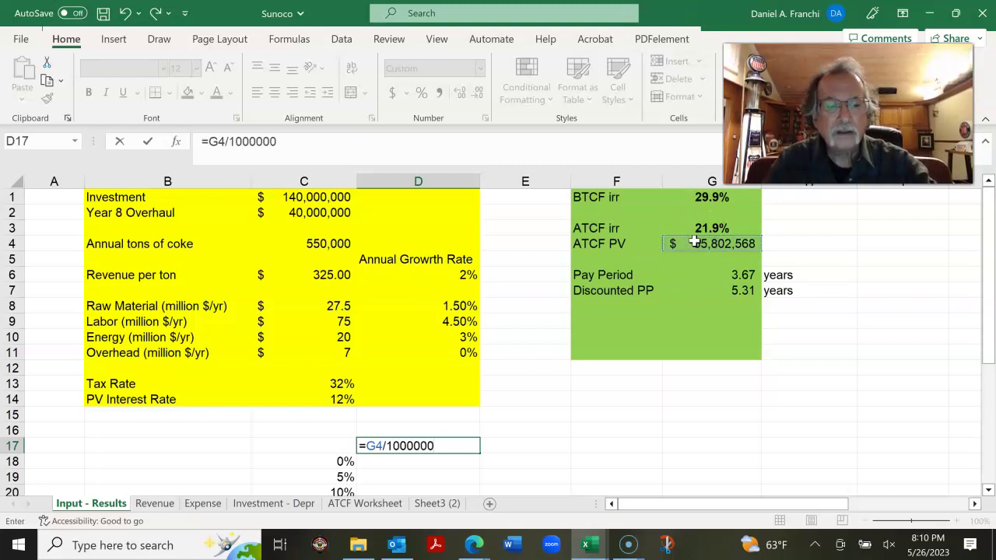
{"action": "key", "text": "Return"}
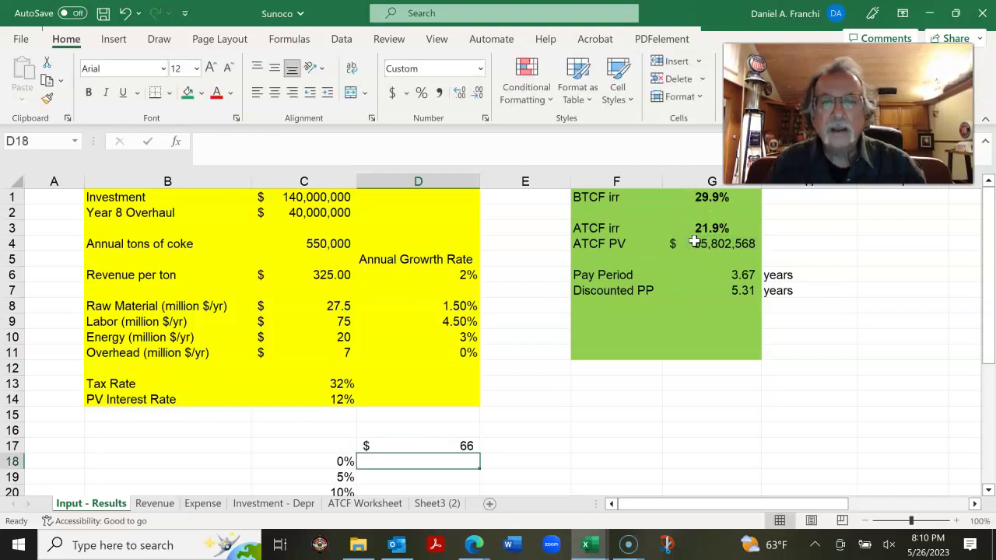
Show D17 with one decimal and format the empty cells D18:D28 as dollar amounts with one decimal.
{"action": "left_click", "coordinate": [464, 445]}
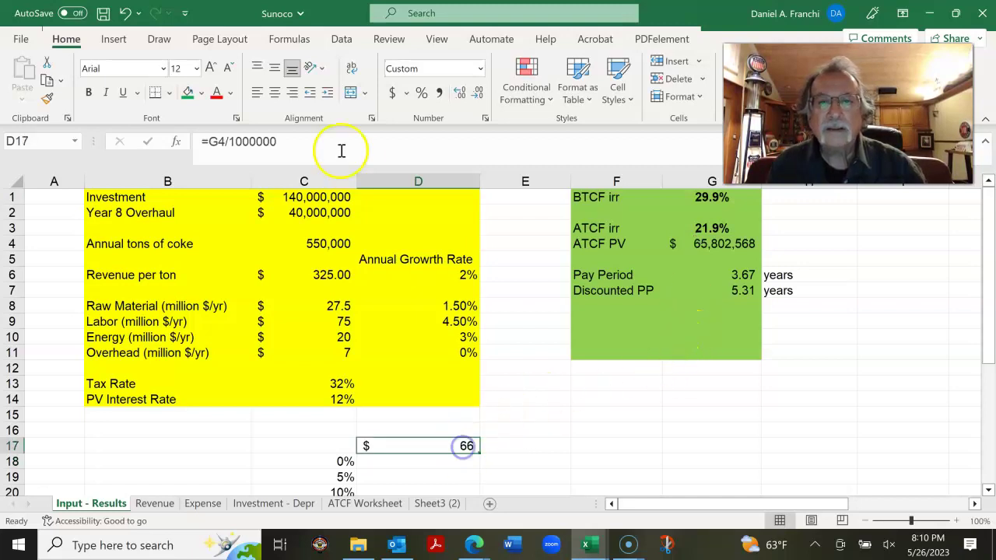
{"action": "left_click", "coordinate": [459, 91]}
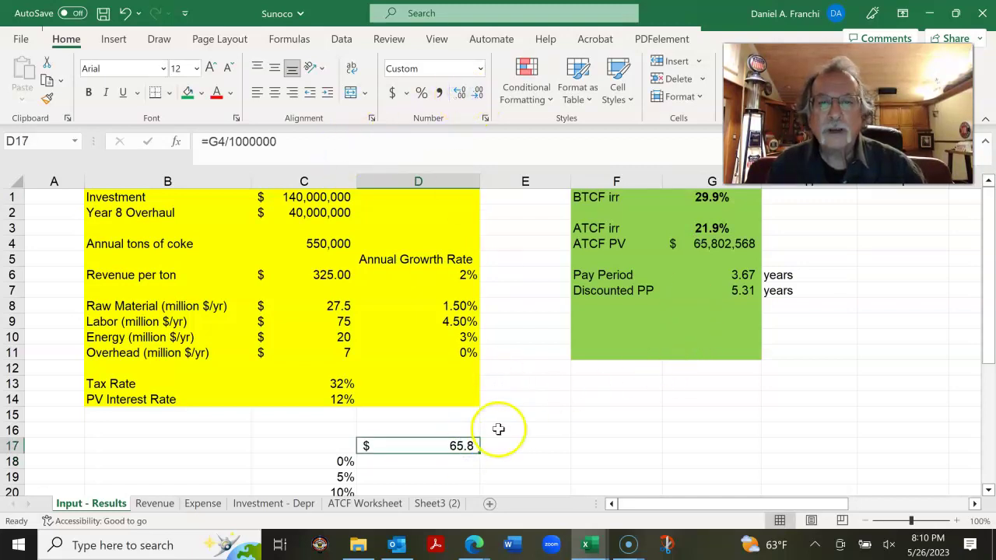
{"action": "scroll", "coordinate": [498, 428], "scroll_direction": "down", "scroll_amount": 2}
{"action": "left_click_drag", "start_coordinate": [459, 365], "coordinate": [456, 476]}
{"action": "left_click", "coordinate": [392, 92]}
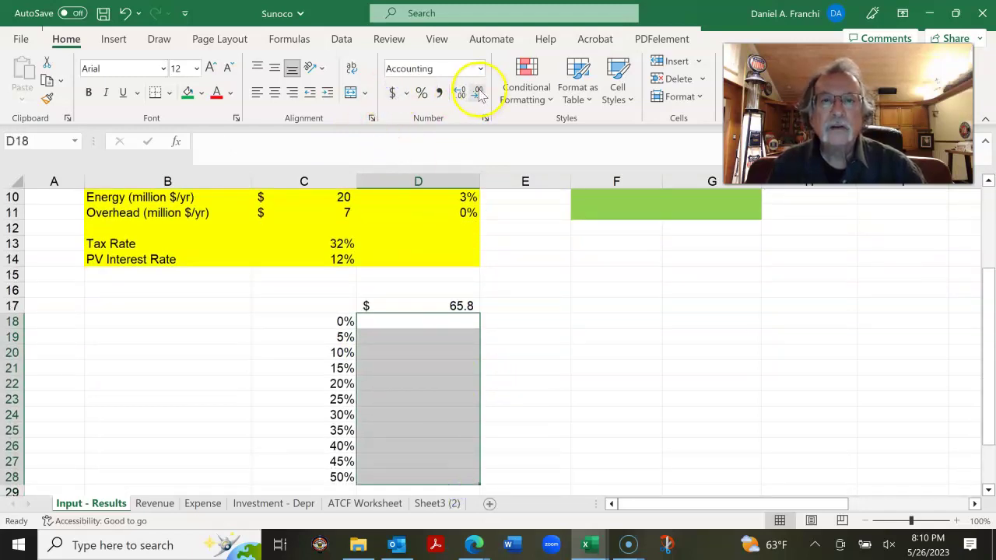
{"action": "left_click", "coordinate": [479, 93]}
Create a What-If data table over C17:D28 using the PV interest rate cell C14 as the column input cell.
{"action": "scroll", "coordinate": [516, 302], "scroll_direction": "up", "scroll_amount": 1}
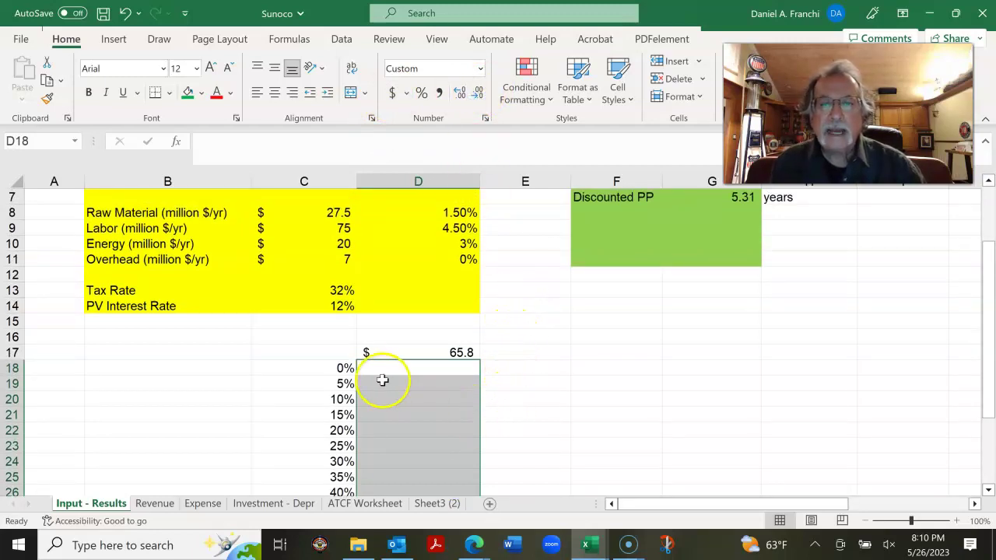
{"action": "left_click", "coordinate": [344, 354]}
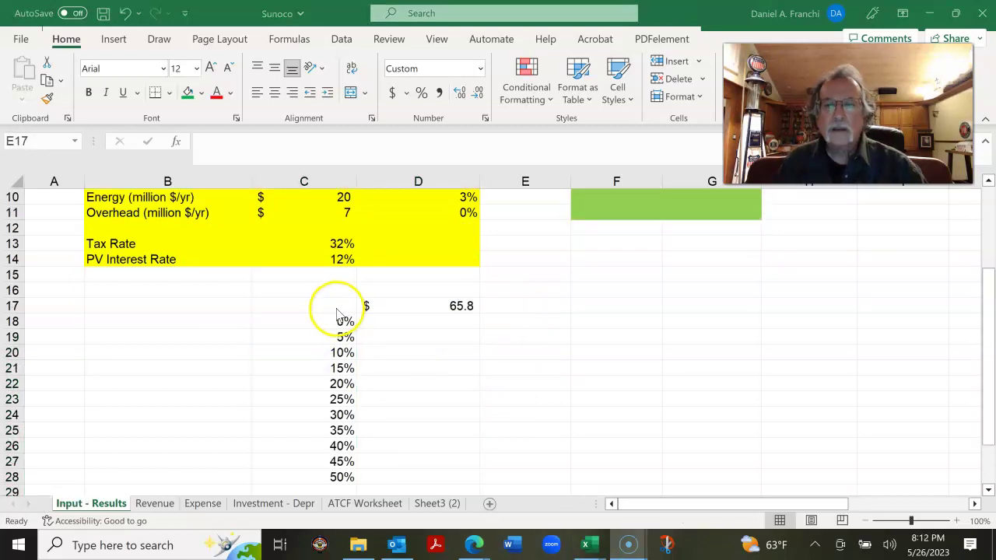
{"action": "left_click_drag", "start_coordinate": [335, 306], "coordinate": [444, 474]}
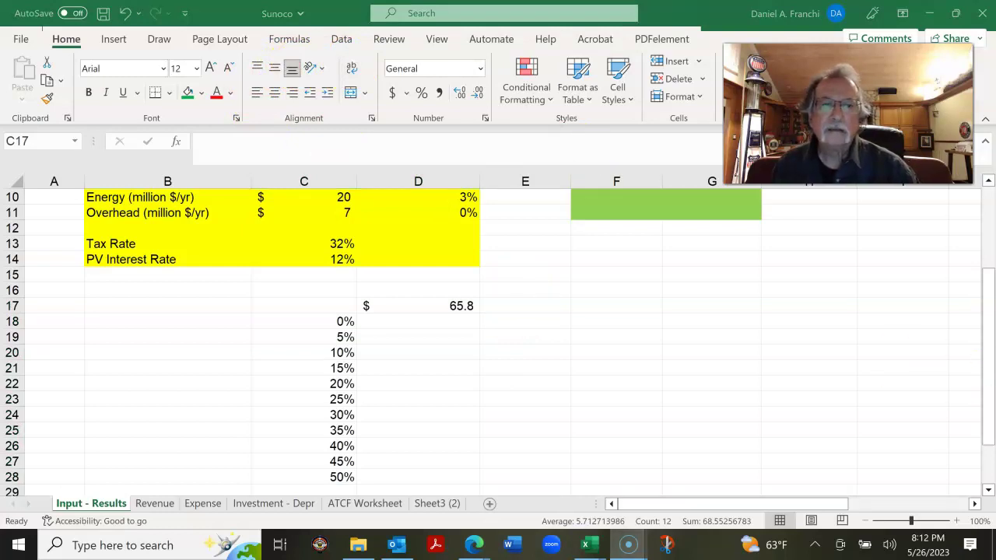
{"action": "left_click", "coordinate": [346, 40]}
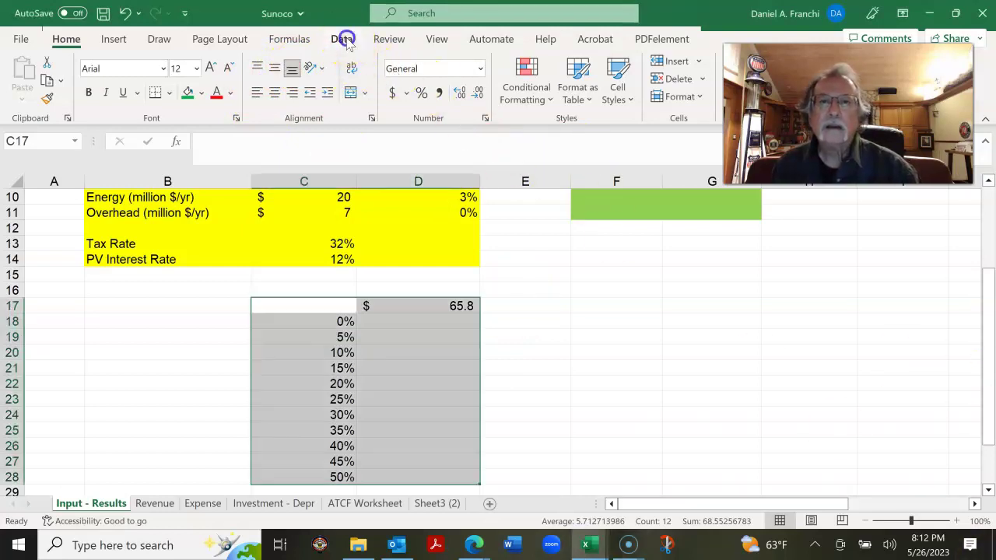
{"action": "left_click", "coordinate": [342, 40]}
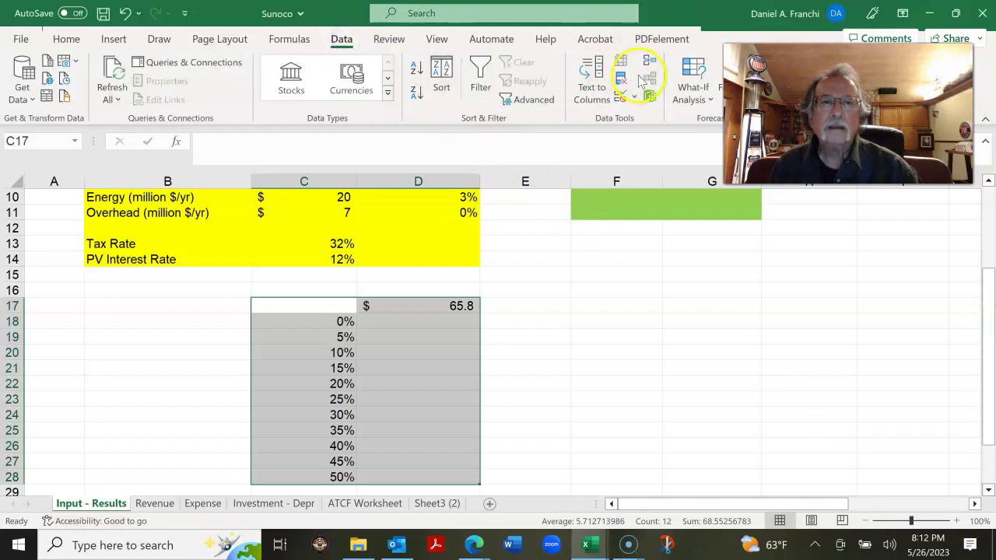
{"action": "left_click", "coordinate": [707, 99]}
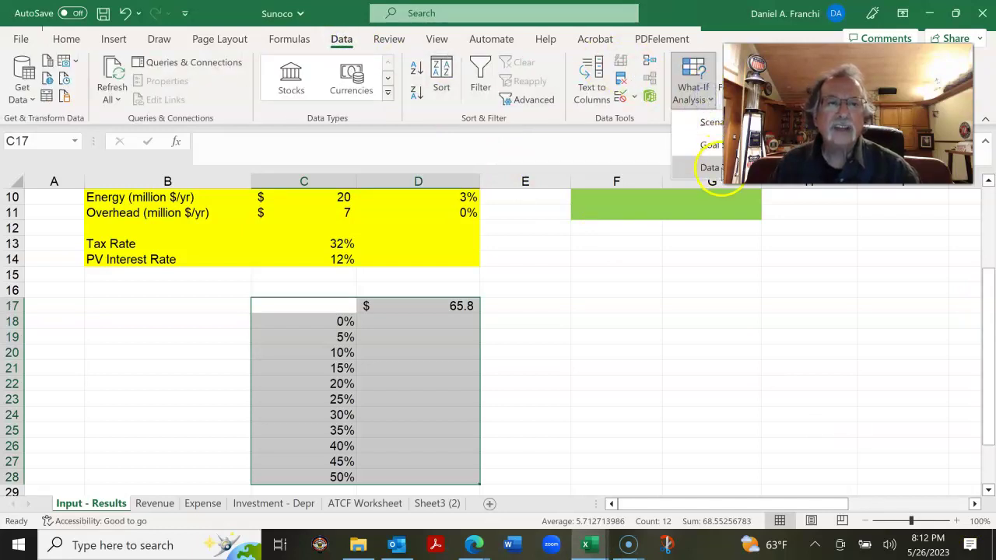
{"action": "left_click", "coordinate": [714, 171]}
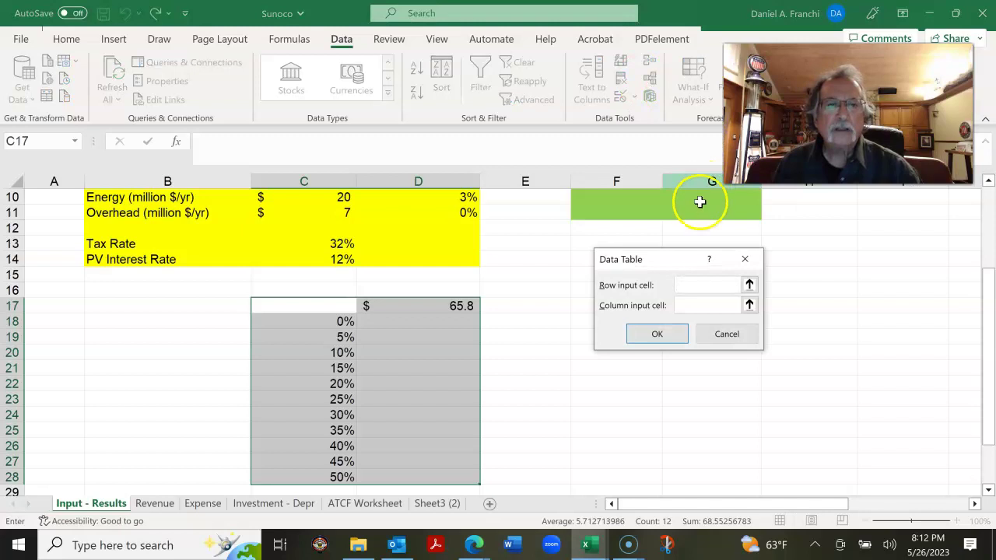
{"action": "left_click", "coordinate": [701, 308]}
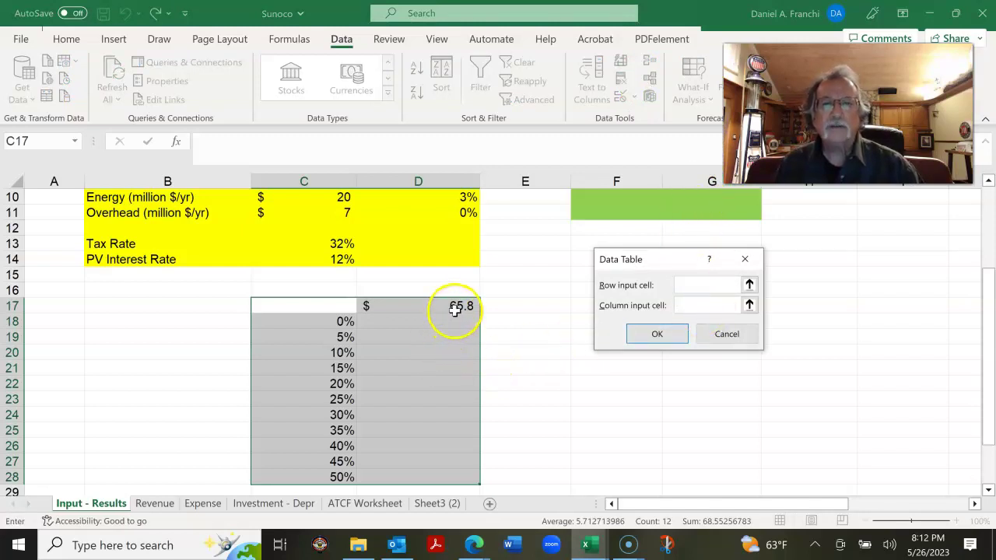
{"action": "left_click", "coordinate": [337, 259]}
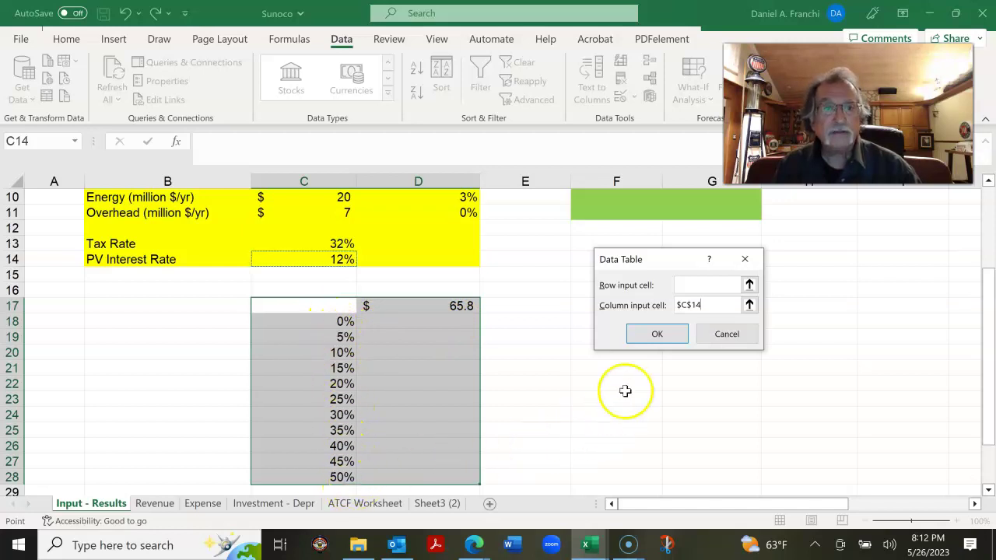
{"action": "left_click", "coordinate": [663, 335]}
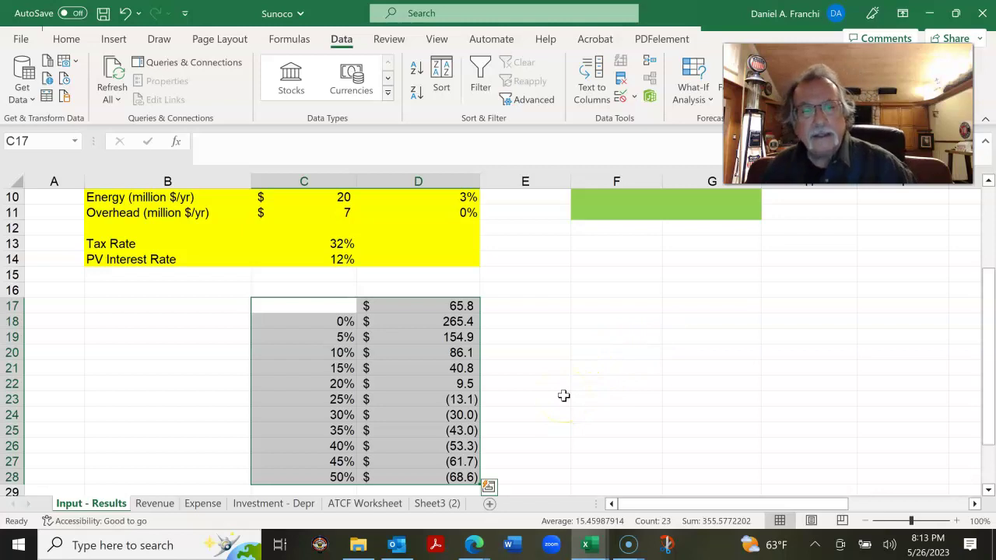
Deselect the data table and compare its present values with the ATCF irr in the results block.
{"action": "left_click", "coordinate": [563, 395]}
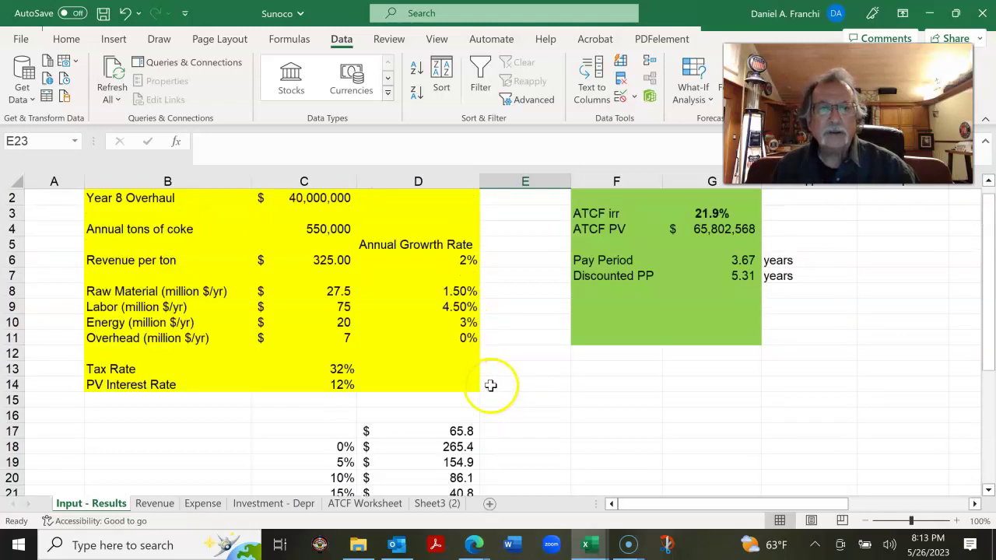
{"action": "scroll", "coordinate": [489, 385], "scroll_direction": "up", "scroll_amount": 1}
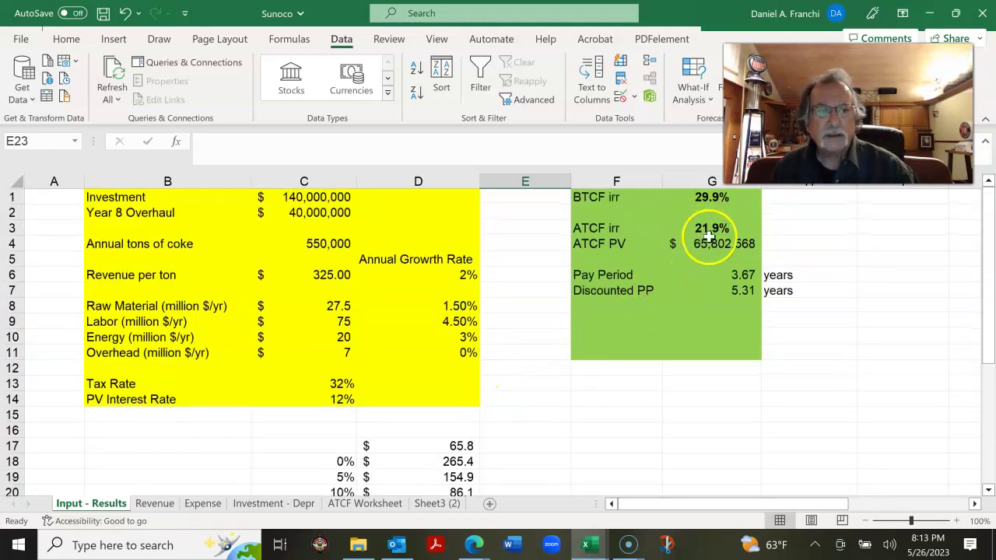
{"action": "scroll", "coordinate": [700, 315], "scroll_direction": "down", "scroll_amount": 3}
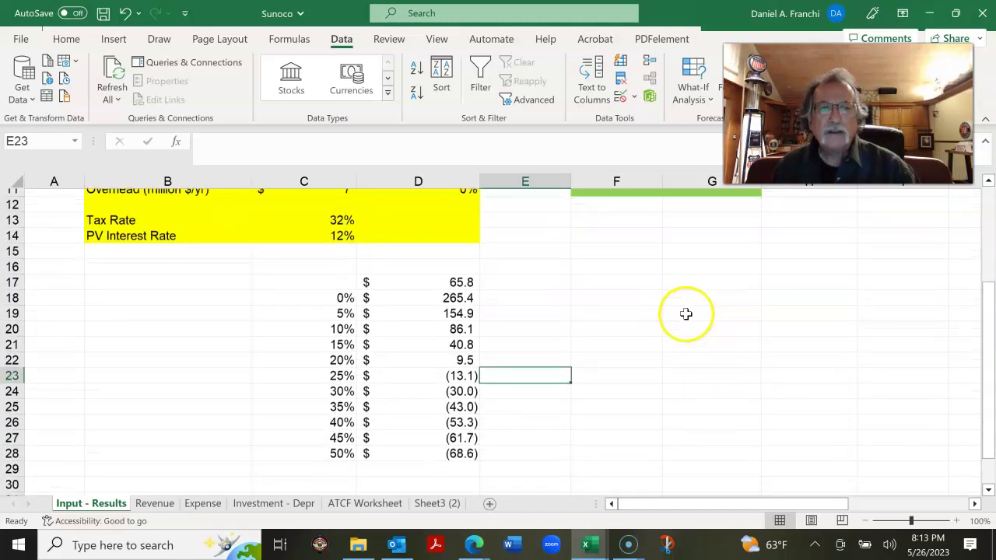
Insert a smooth-line scatter chart without markers from C18:D28 and place it beside the data table, clear of its values.
{"action": "scroll", "coordinate": [685, 313], "scroll_direction": "down", "scroll_amount": 2}
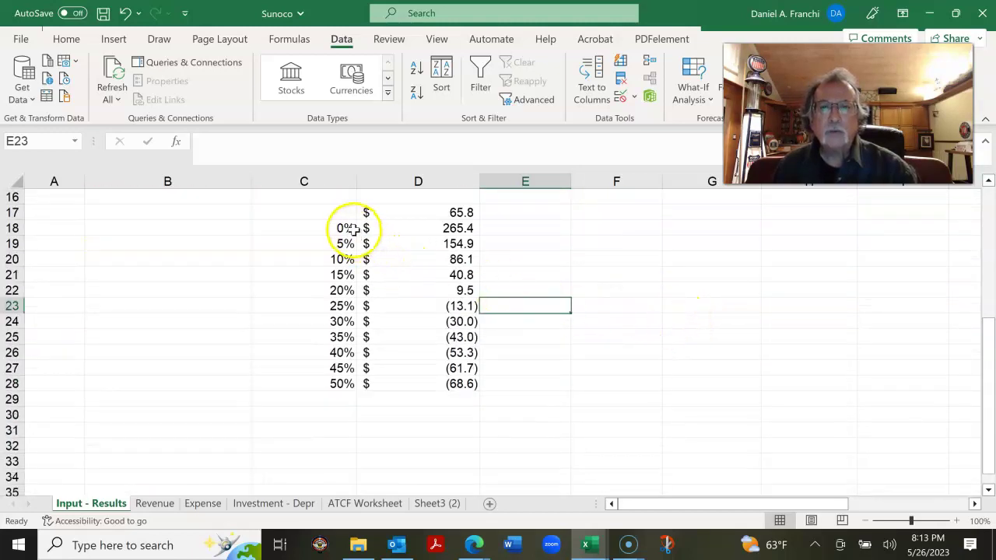
{"action": "left_click_drag", "start_coordinate": [347, 228], "coordinate": [444, 378]}
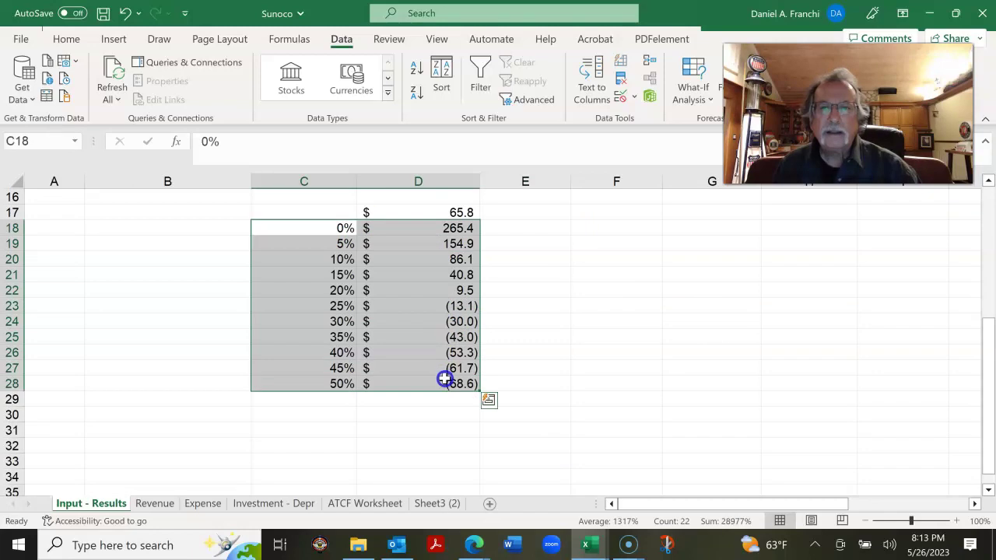
{"action": "left_click", "coordinate": [115, 41]}
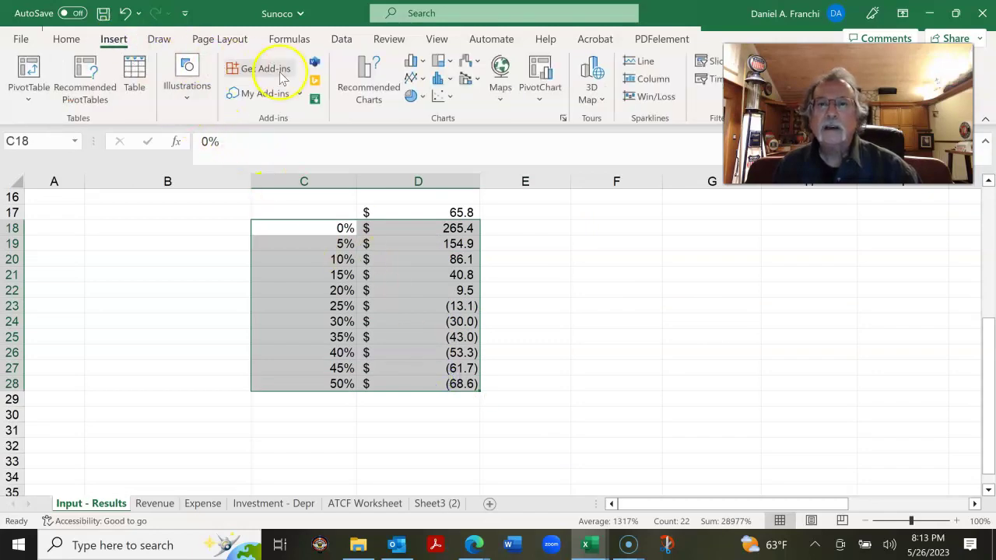
{"action": "left_click", "coordinate": [451, 99]}
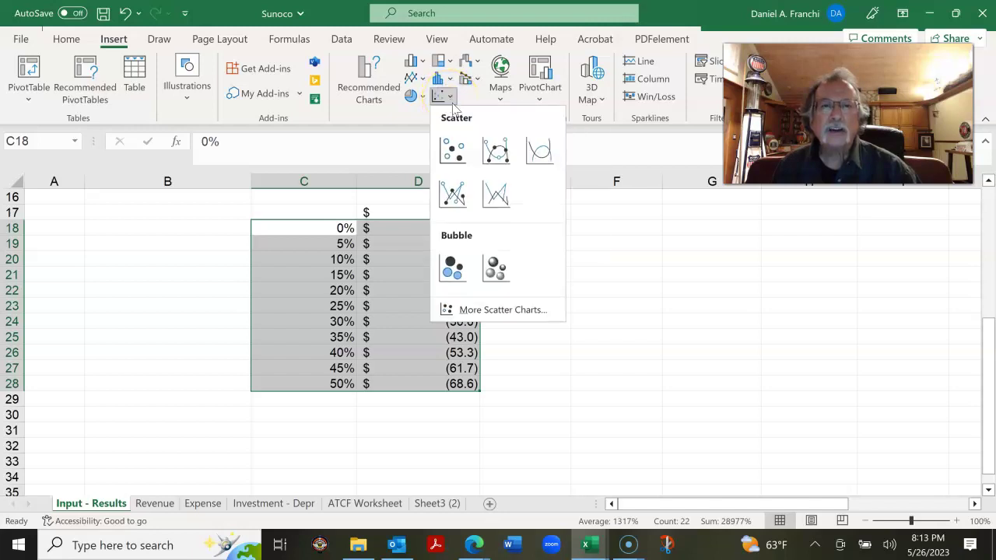
{"action": "left_click", "coordinate": [537, 150]}
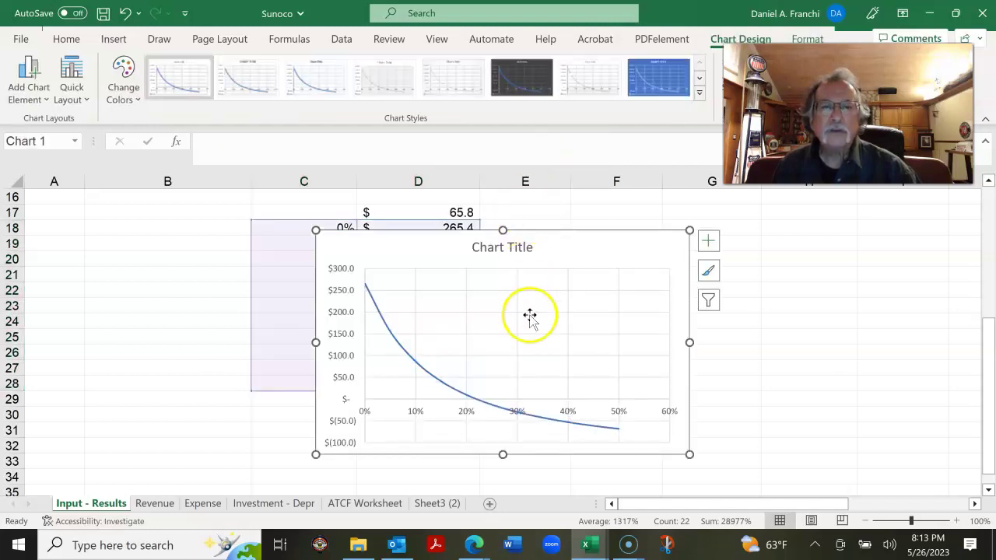
{"action": "left_click_drag", "start_coordinate": [529, 236], "coordinate": [709, 207]}
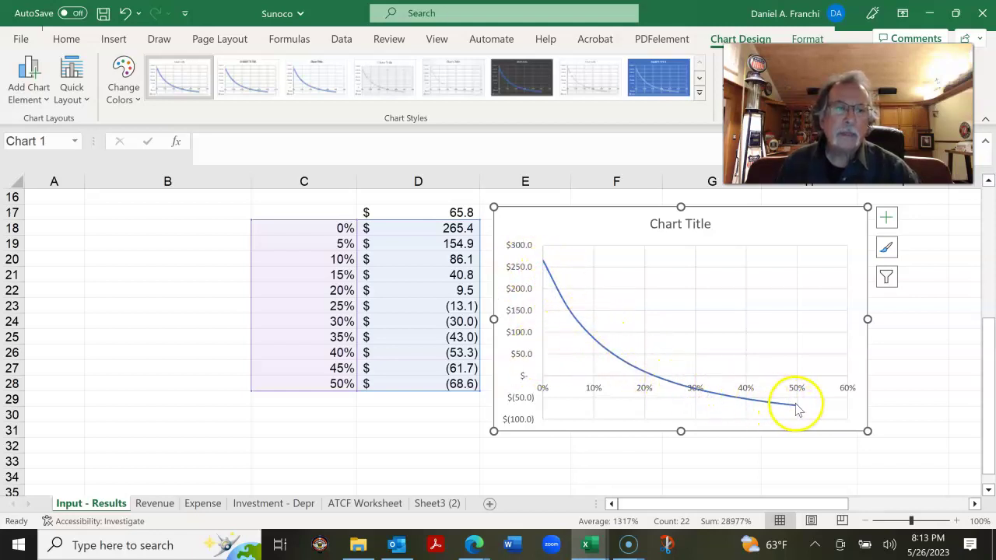
Enter the label "tons of Coke" in cell C33, below the present value table.
{"action": "mouse_move", "coordinate": [657, 382]}
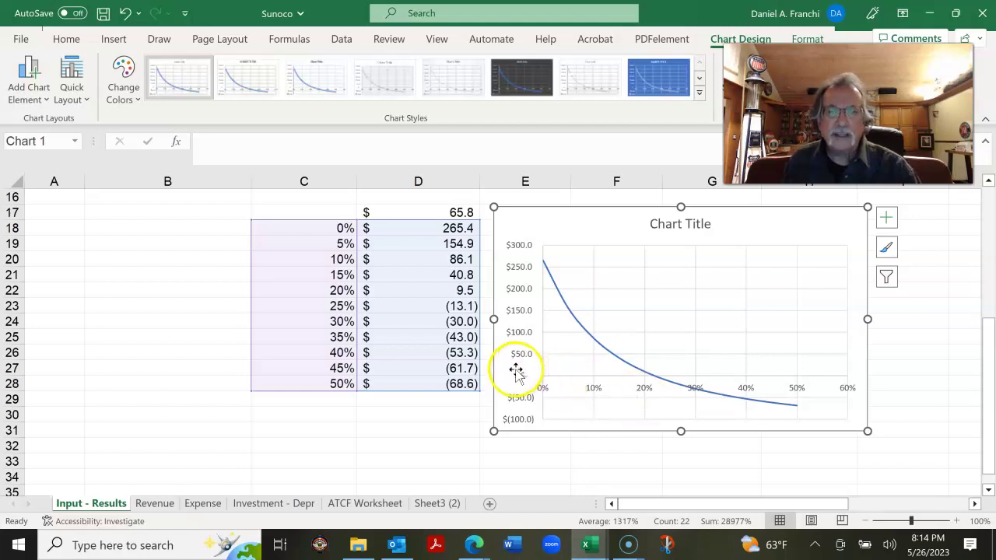
{"action": "scroll", "coordinate": [516, 371], "scroll_direction": "up", "scroll_amount": 2}
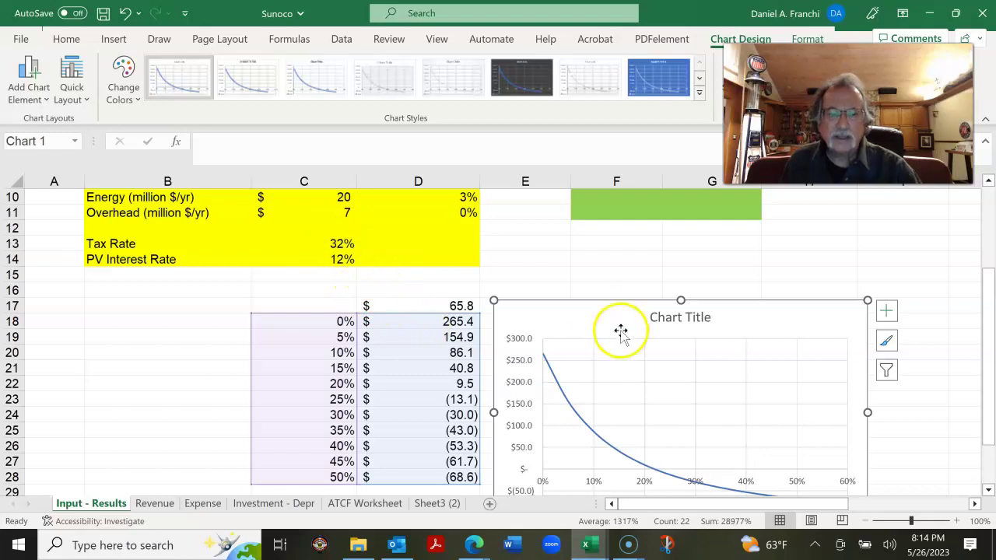
{"action": "scroll", "coordinate": [625, 327], "scroll_direction": "down", "scroll_amount": 2}
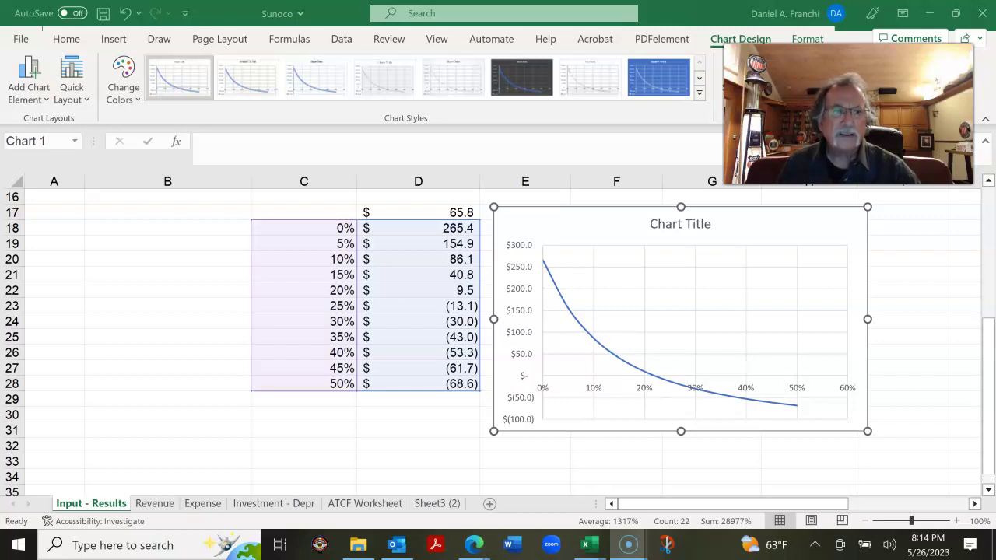
{"action": "scroll", "coordinate": [507, 222], "scroll_direction": "up", "scroll_amount": 5}
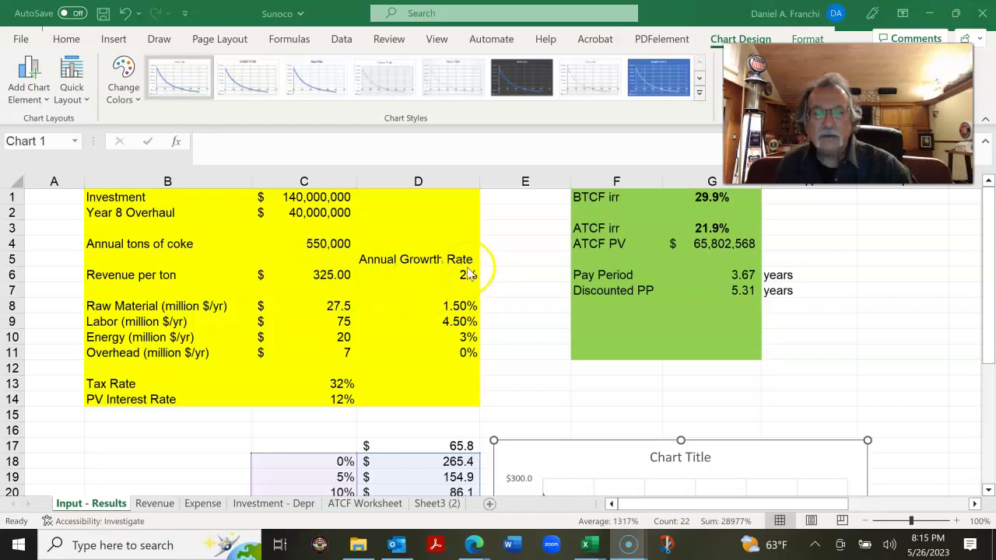
{"action": "scroll", "coordinate": [466, 289], "scroll_direction": "down", "scroll_amount": 5}
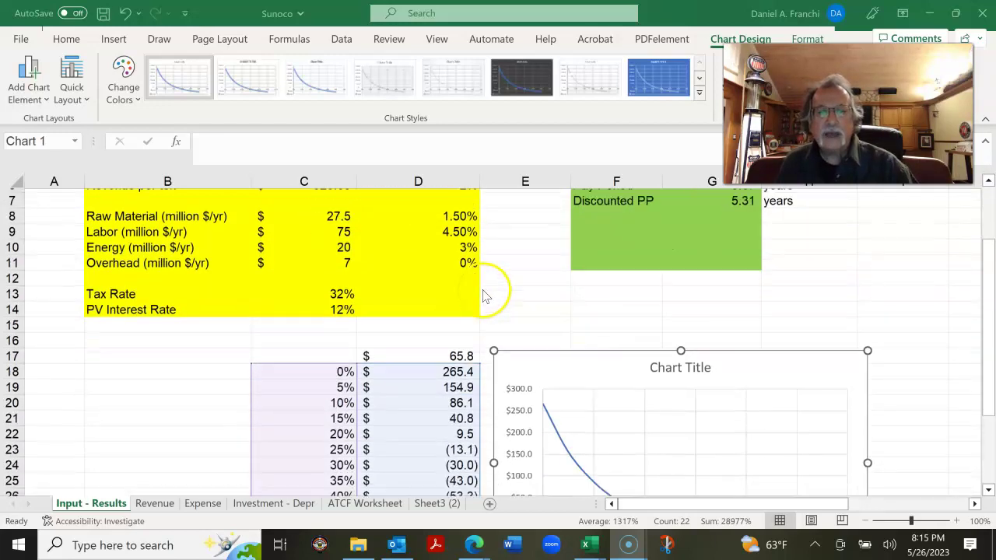
{"action": "scroll", "coordinate": [459, 291], "scroll_direction": "down", "scroll_amount": 2}
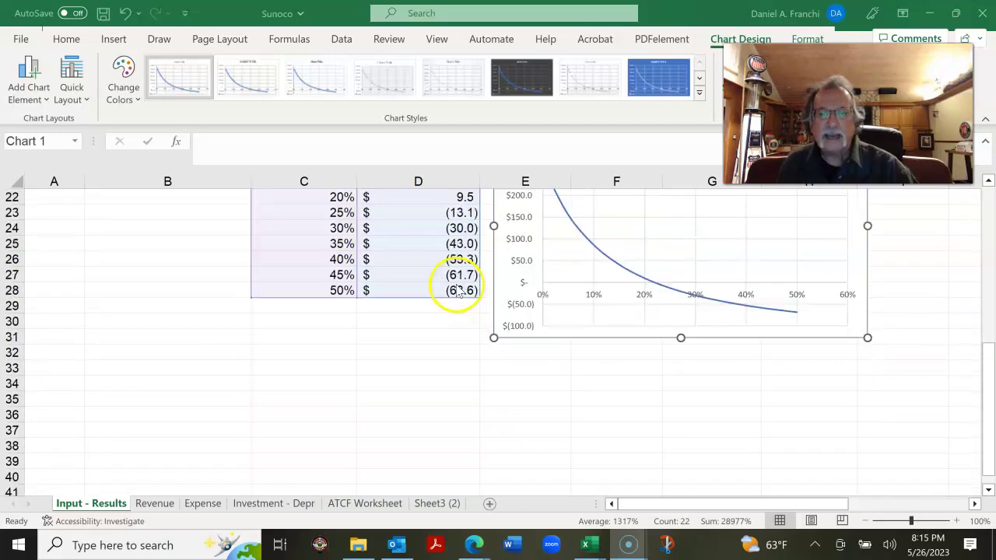
{"action": "left_click", "coordinate": [325, 367]}
{"action": "type", "text": "tons of"}
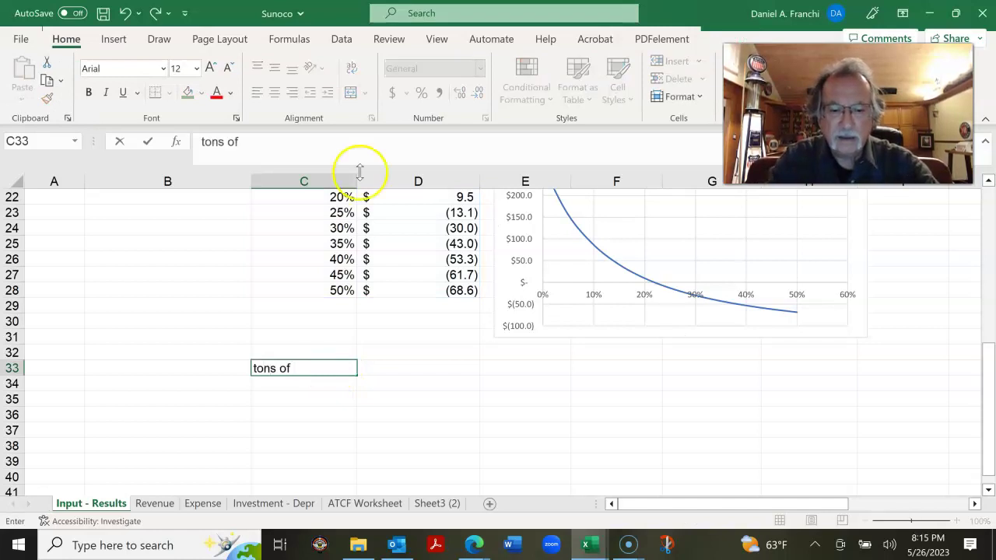
{"action": "type", "text": " Coke"}
{"action": "key", "text": "Return"}
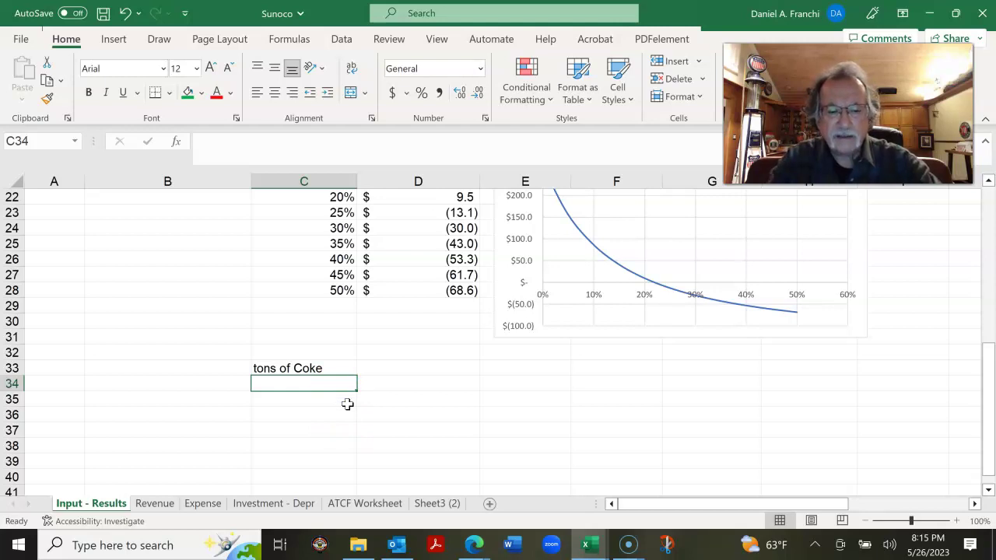
Enter =8*550000 in cell C34 and format it with a thousands separator and no decimals.
{"action": "type", "text": "=8*"}
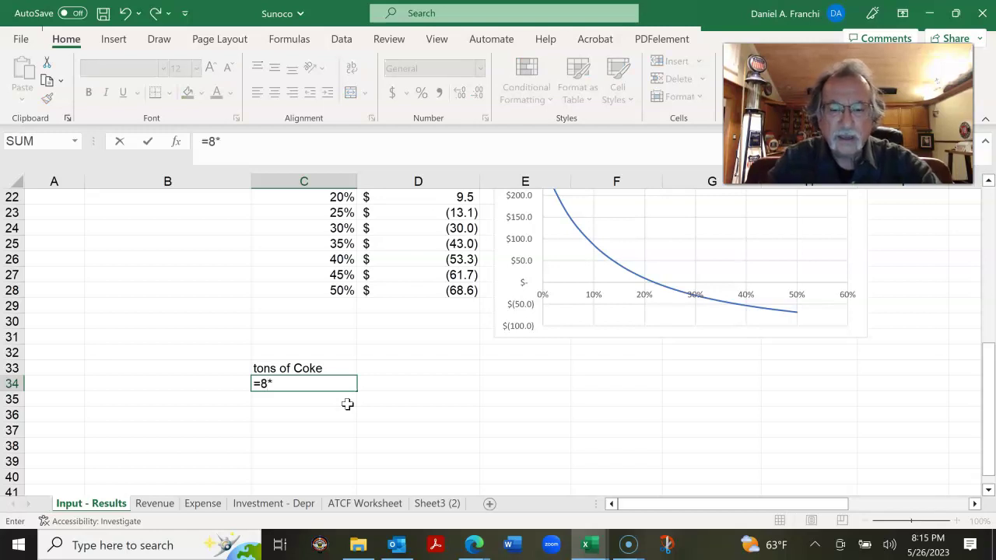
{"action": "type", "text": "550000"}
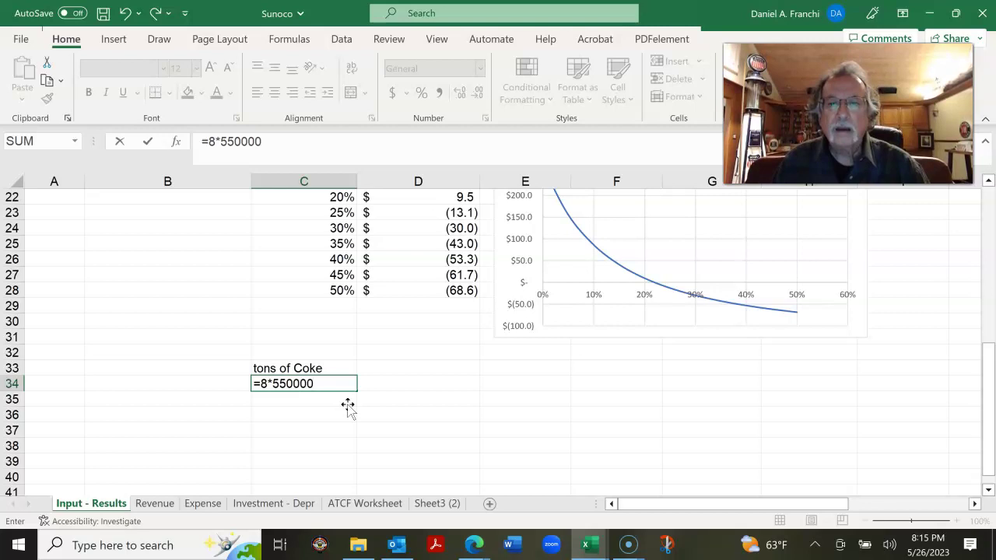
{"action": "left_click", "coordinate": [345, 401]}
{"action": "left_click", "coordinate": [345, 384]}
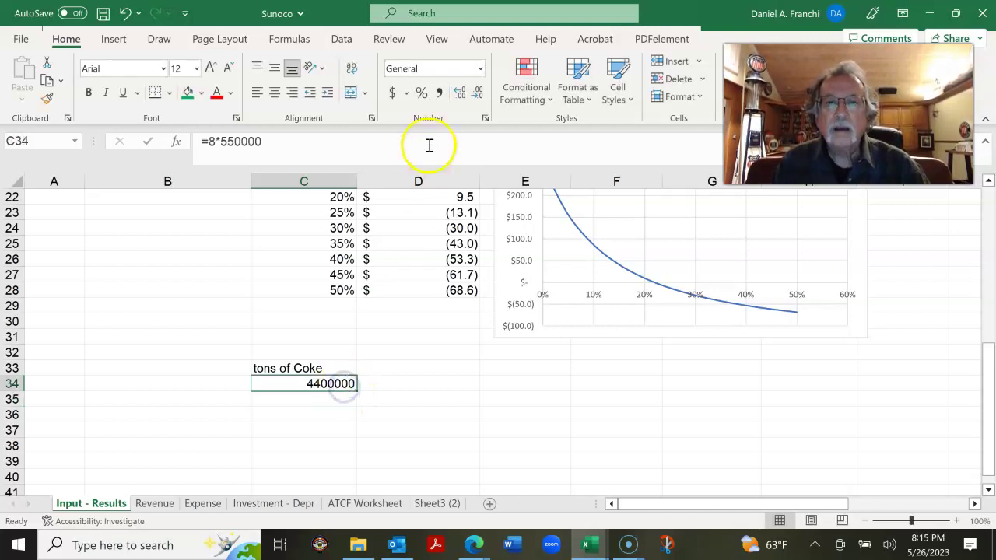
{"action": "left_click", "coordinate": [439, 93]}
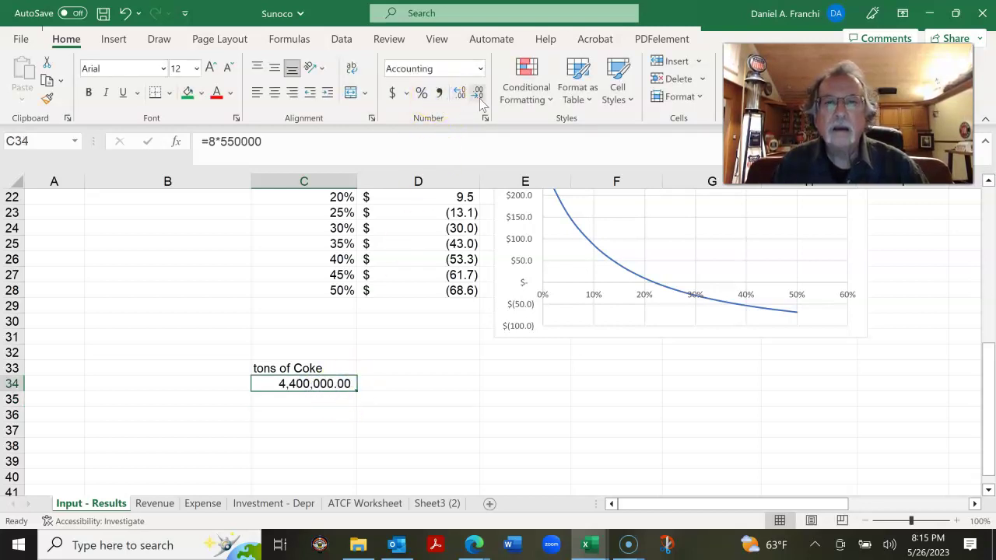
{"action": "left_click", "coordinate": [478, 94]}
{"action": "left_click", "coordinate": [478, 93]}
Correct the formula in cell C34 to =8*55000 after checking the annual tons of coke input.
{"action": "scroll", "coordinate": [409, 362], "scroll_direction": "up", "scroll_amount": 7}
{"action": "scroll", "coordinate": [410, 362], "scroll_direction": "down", "scroll_amount": 6}
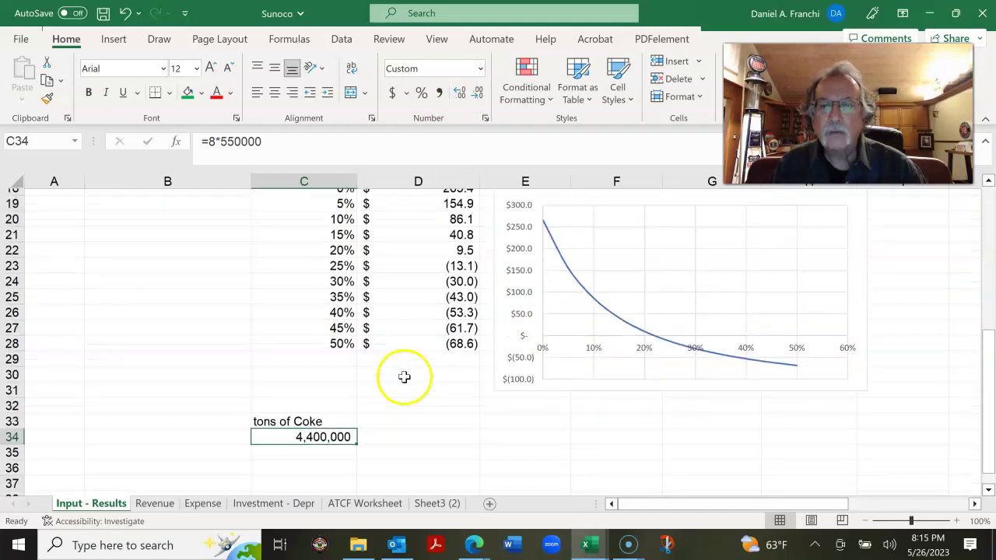
{"action": "left_click", "coordinate": [340, 430]}
{"action": "left_click", "coordinate": [285, 143]}
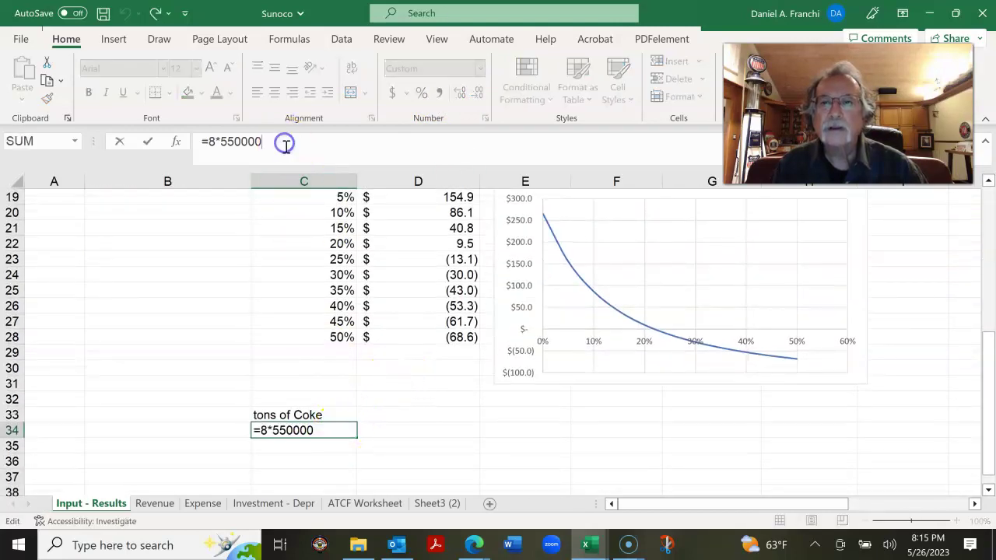
{"action": "key", "text": "BackSpace"}
{"action": "key", "text": "Return"}
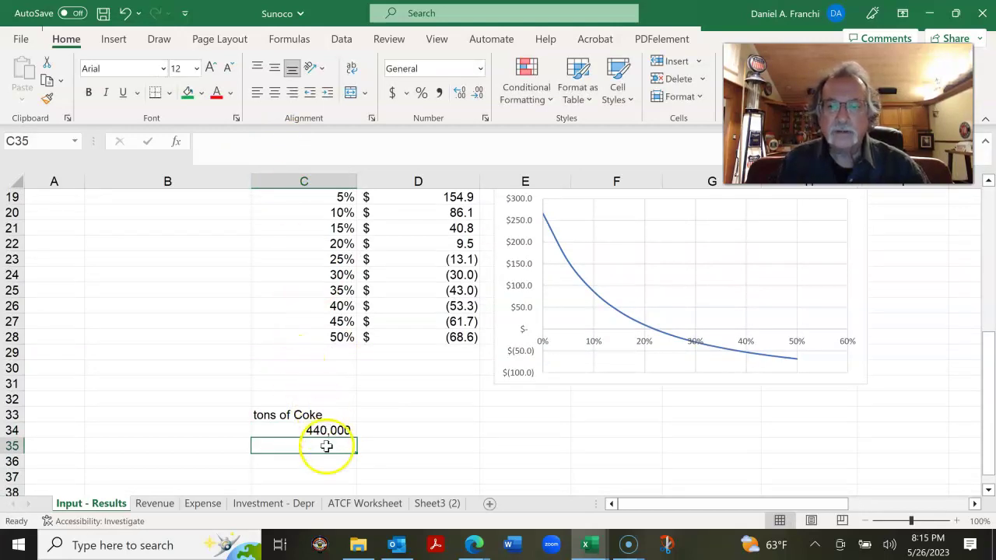
Enter =.9*550000 in cell C35 and the base value 550000 in cell C36.
{"action": "type", "text": "=.9*550000"}
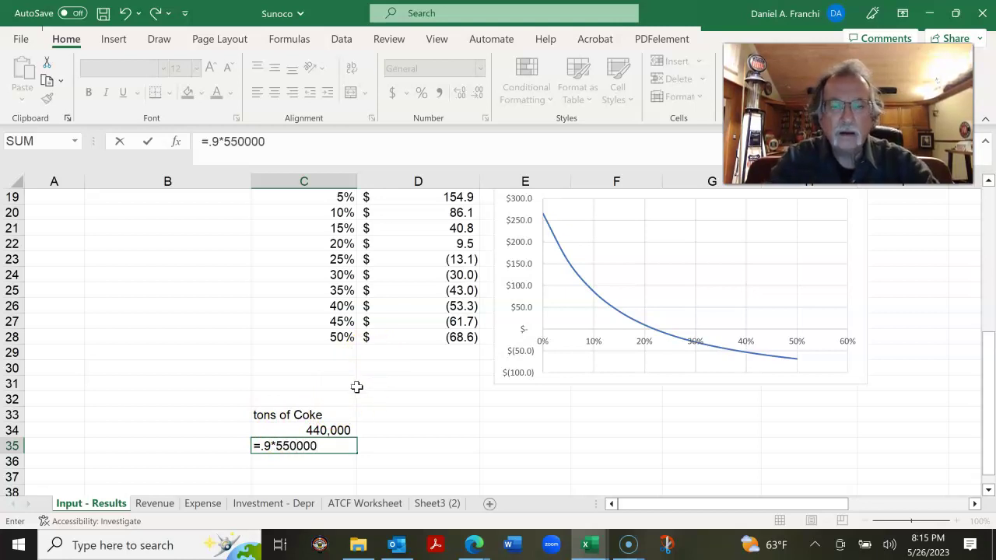
{"action": "key", "text": "Return"}
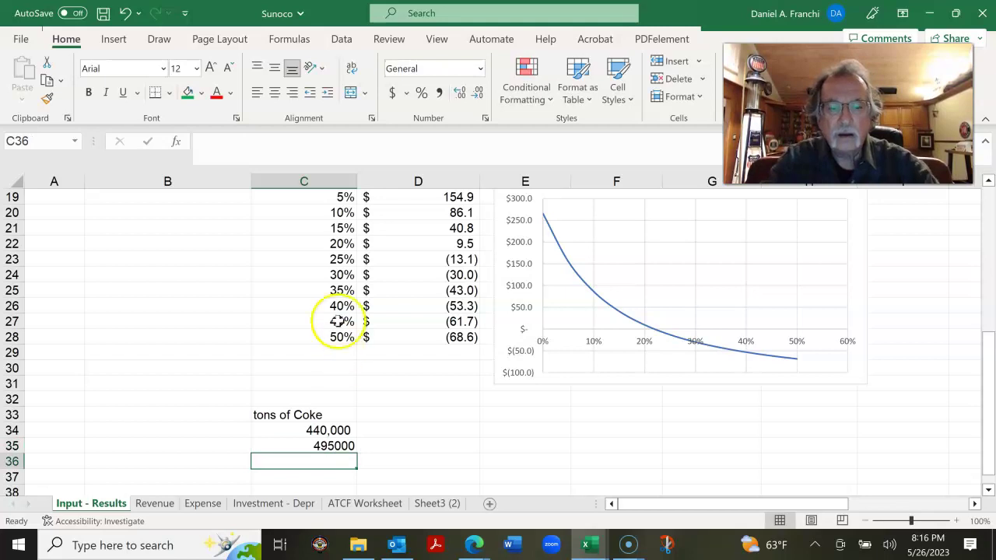
{"action": "type", "text": "550000"}
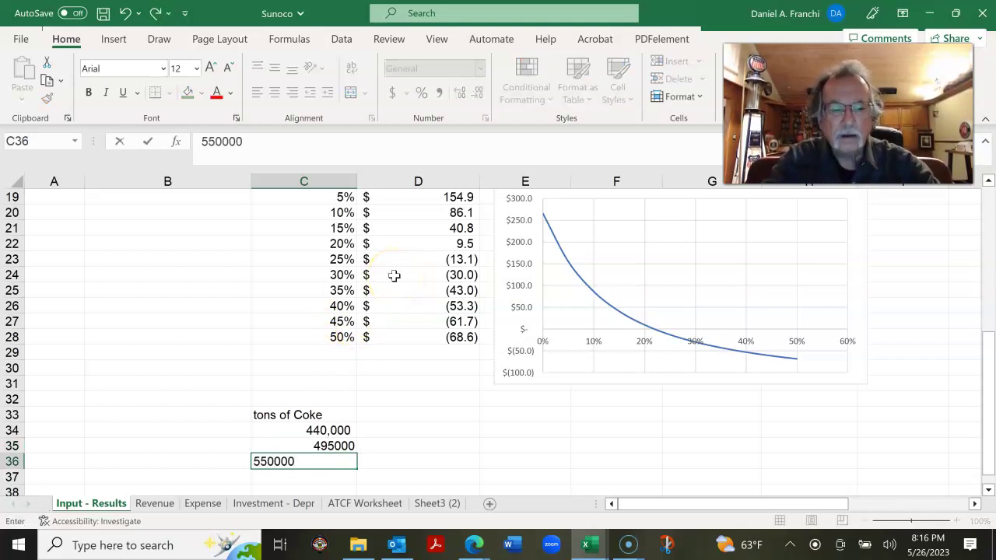
{"action": "key", "text": "Return"}
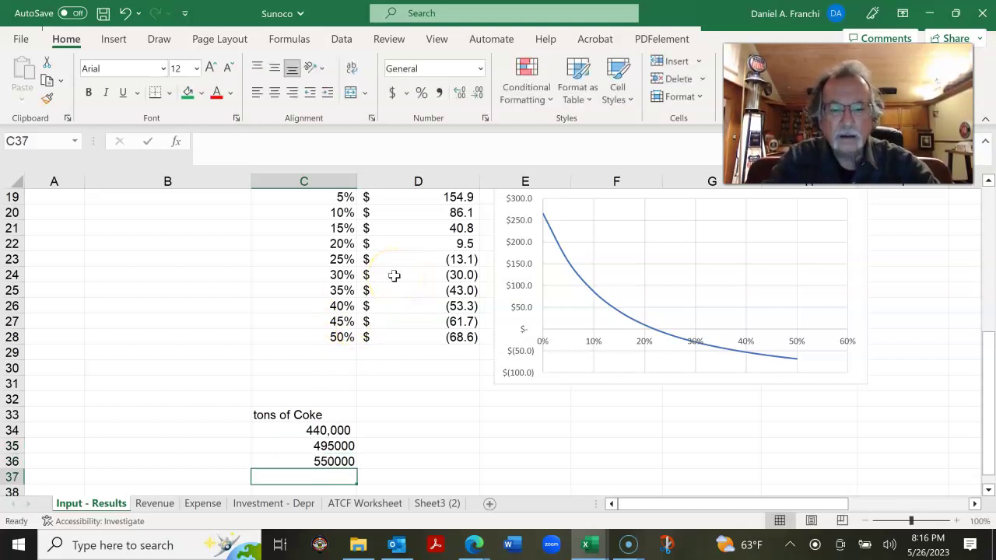
Enter =1.1*550000 in cell C37 and =1.2*550000 in cell C38 to complete the tonnage list.
{"action": "type", "text": "=1."}
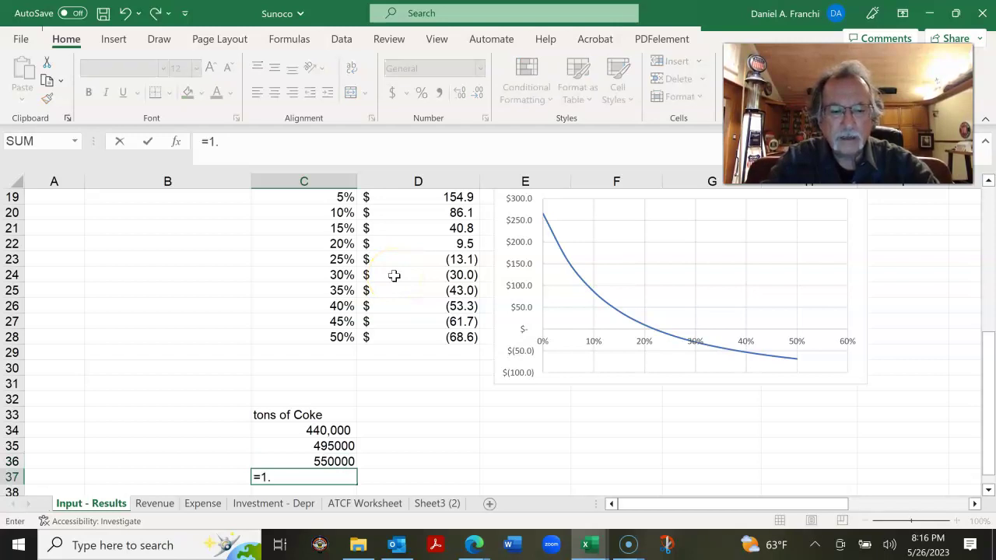
{"action": "type", "text": "1*550000"}
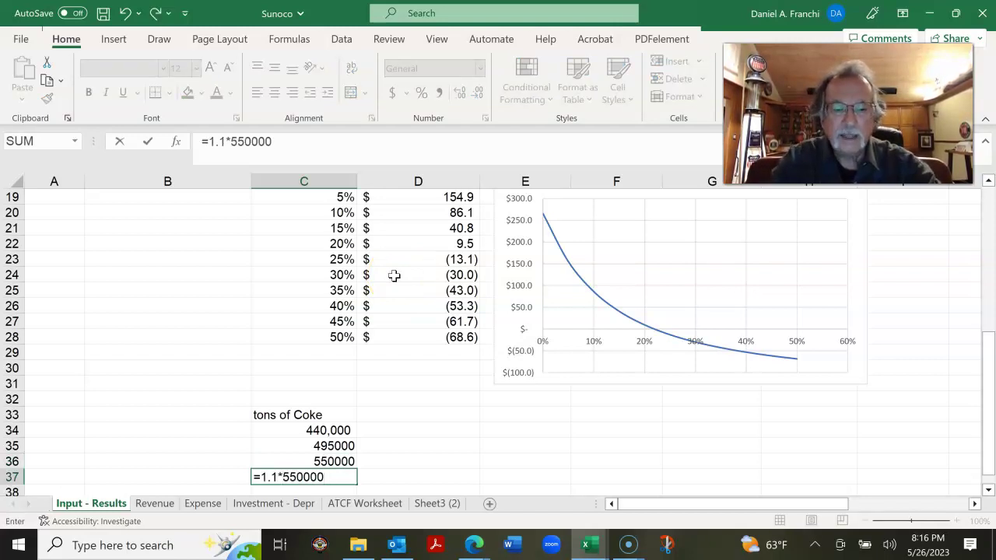
{"action": "key", "text": "Return"}
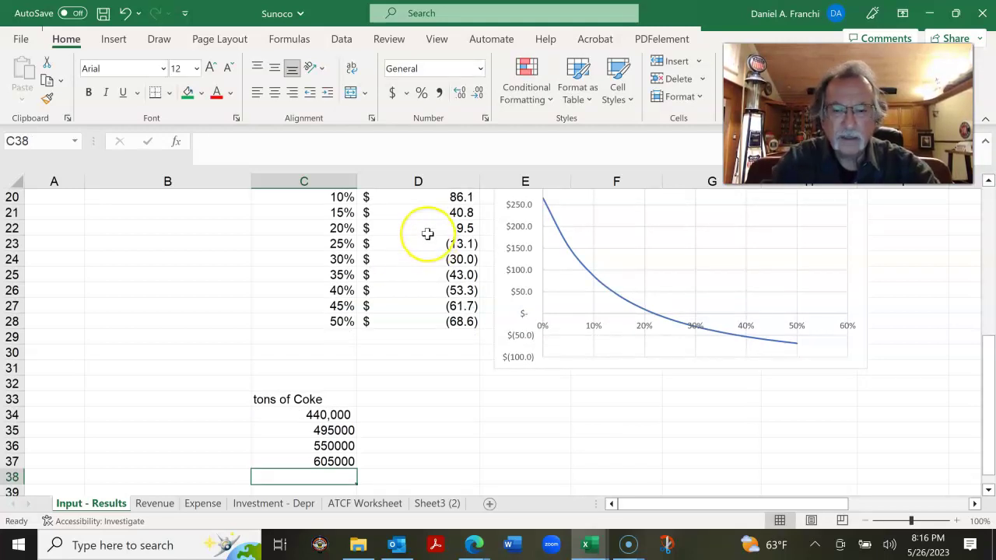
{"action": "type", "text": "=1.2"}
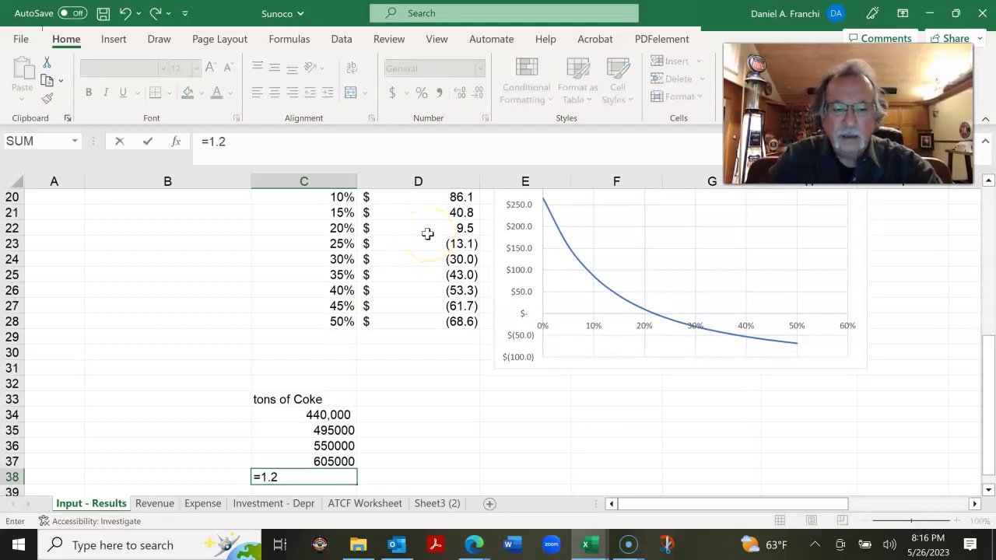
{"action": "type", "text": "*550000"}
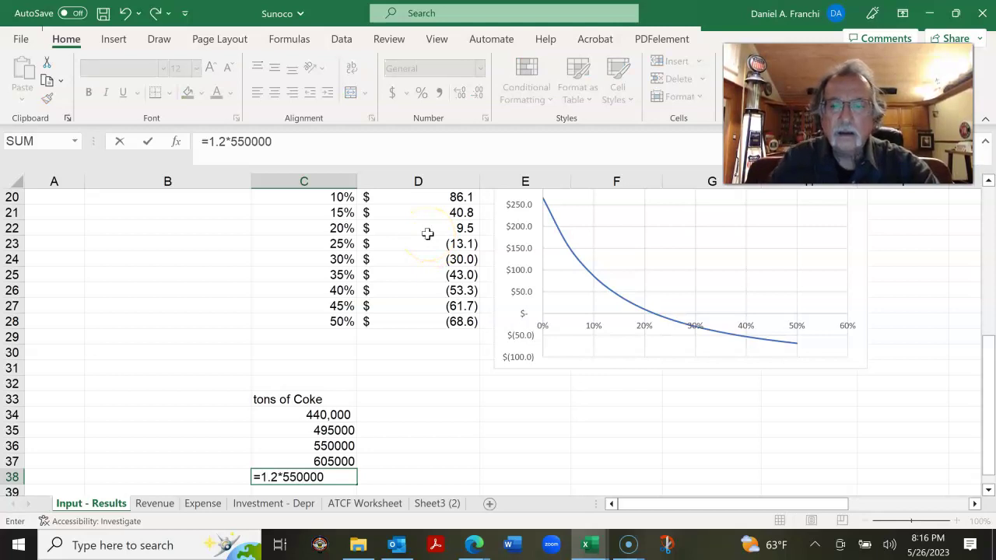
{"action": "key", "text": "Return"}
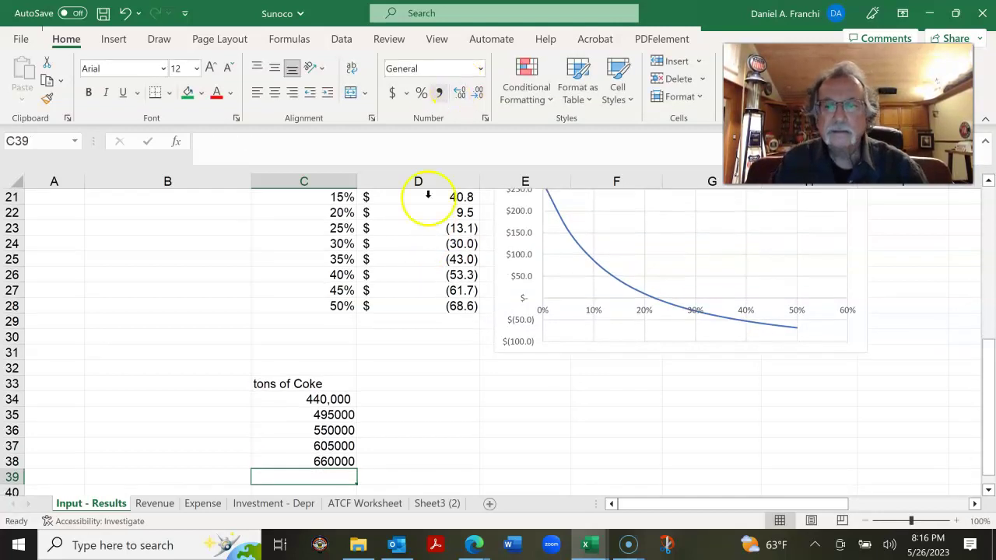
Format the tonnages in C35:C38 with thousands separators and no decimals.
{"action": "left_click", "coordinate": [334, 416]}
{"action": "left_click_drag", "start_coordinate": [334, 416], "coordinate": [343, 462]}
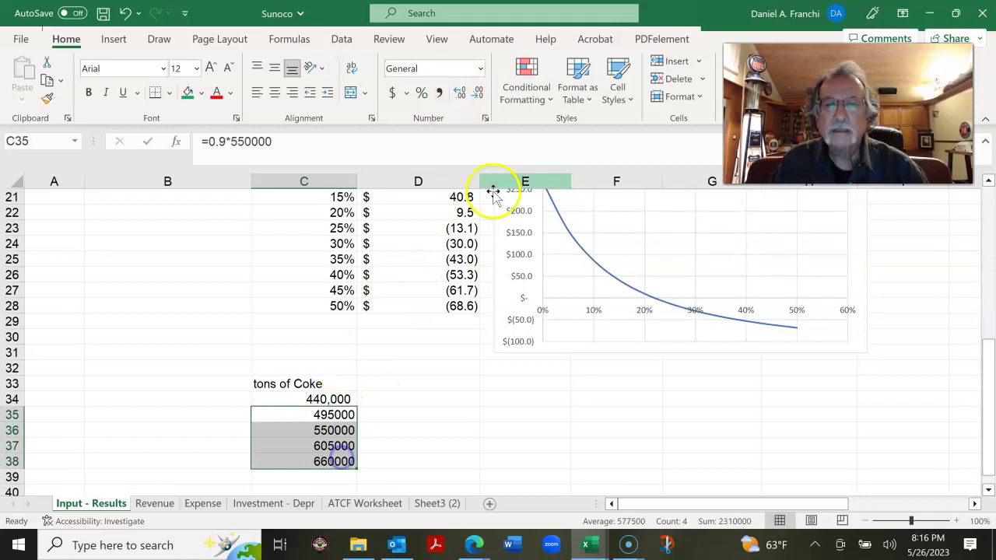
{"action": "left_click", "coordinate": [439, 93]}
{"action": "left_click", "coordinate": [476, 94]}
{"action": "left_click", "coordinate": [476, 93]}
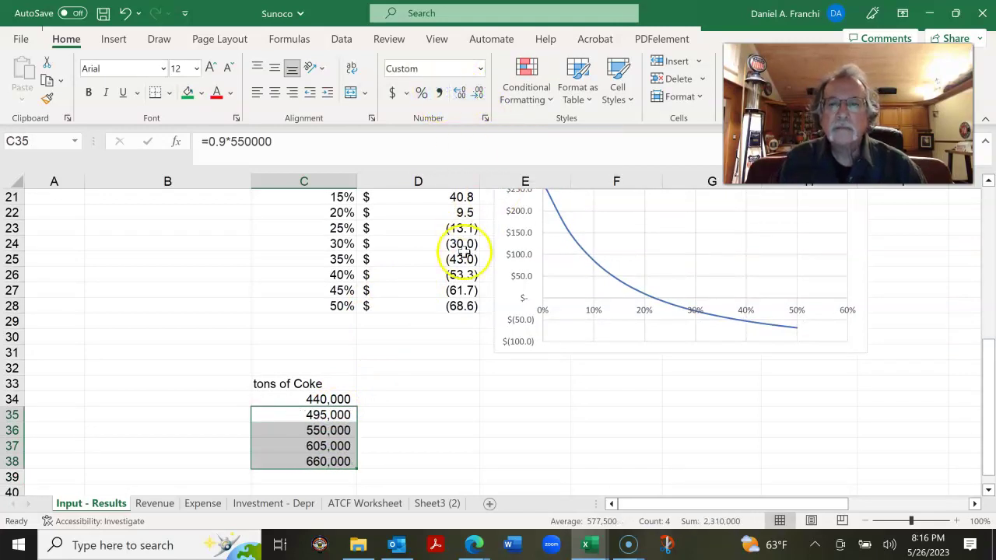
Move the "tons of Coke" label up one row to cell C32 and select cell D33.
{"action": "left_click", "coordinate": [297, 380]}
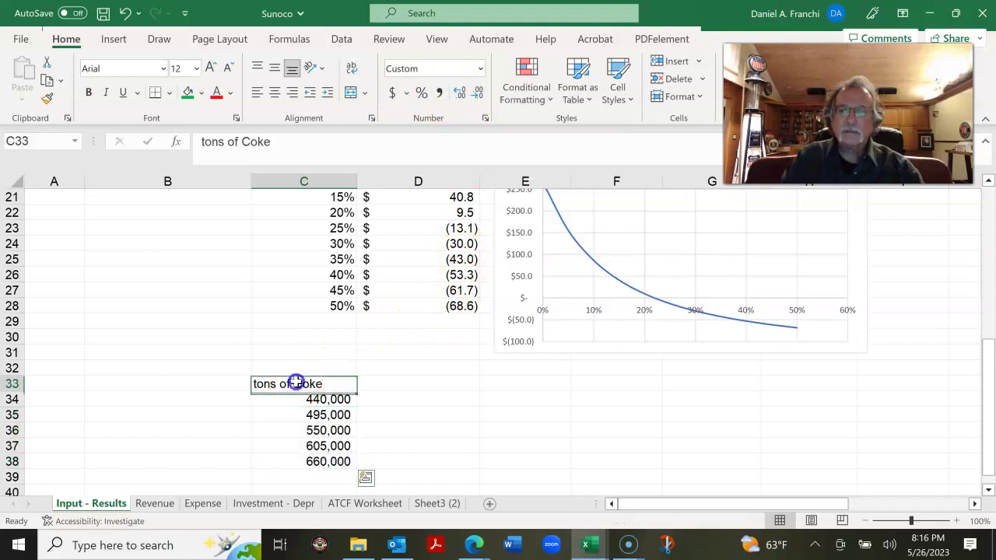
{"action": "left_click_drag", "start_coordinate": [300, 374], "coordinate": [300, 366]}
{"action": "left_click", "coordinate": [383, 385]}
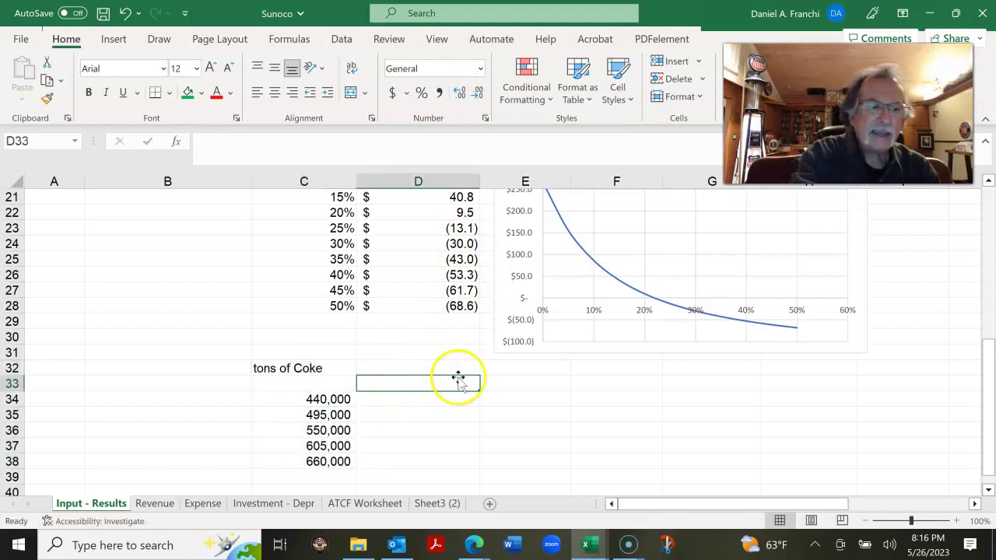
Link cell D33 to the present value in cell D17 as the second data table's output formula.
{"action": "type", "text": "="}
{"action": "scroll", "coordinate": [486, 371], "scroll_direction": "up", "scroll_amount": 3}
{"action": "scroll", "coordinate": [487, 371], "scroll_direction": "up", "scroll_amount": 1}
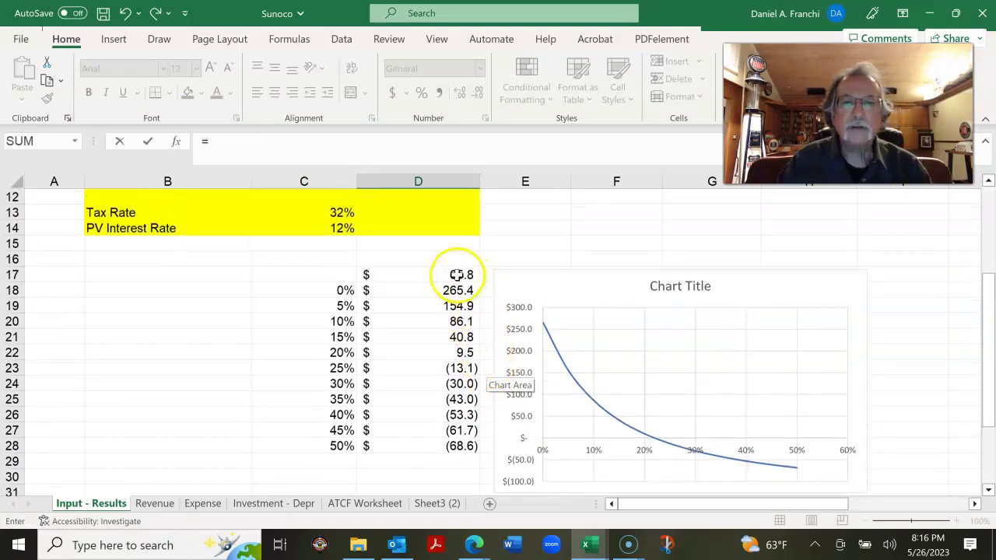
{"action": "left_click", "coordinate": [456, 274]}
{"action": "key", "text": "Return"}
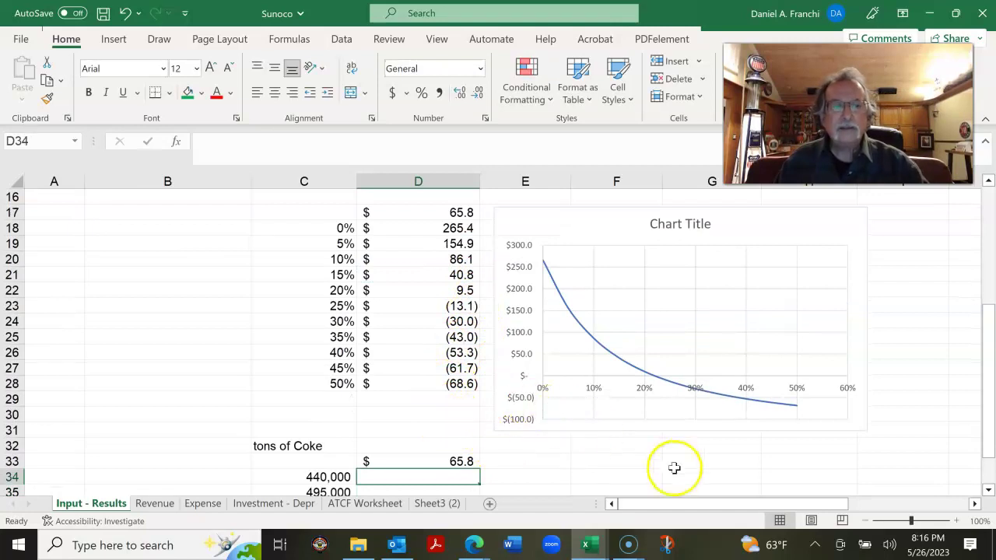
Create a what-if data table over C33:D38 using the annual tons of coke in C4 as the column input cell.
{"action": "scroll", "coordinate": [672, 462], "scroll_direction": "down", "scroll_amount": 2}
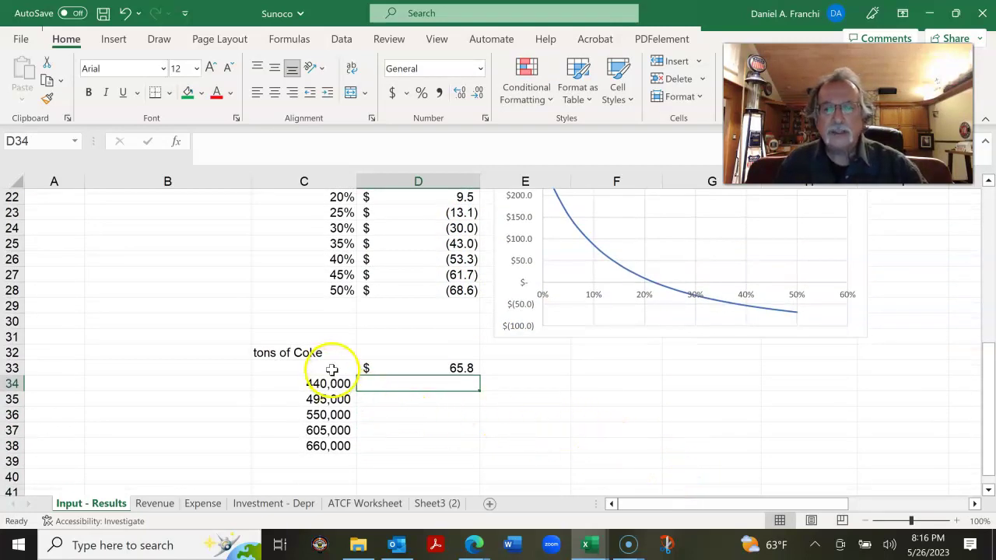
{"action": "left_click_drag", "start_coordinate": [331, 369], "coordinate": [436, 440]}
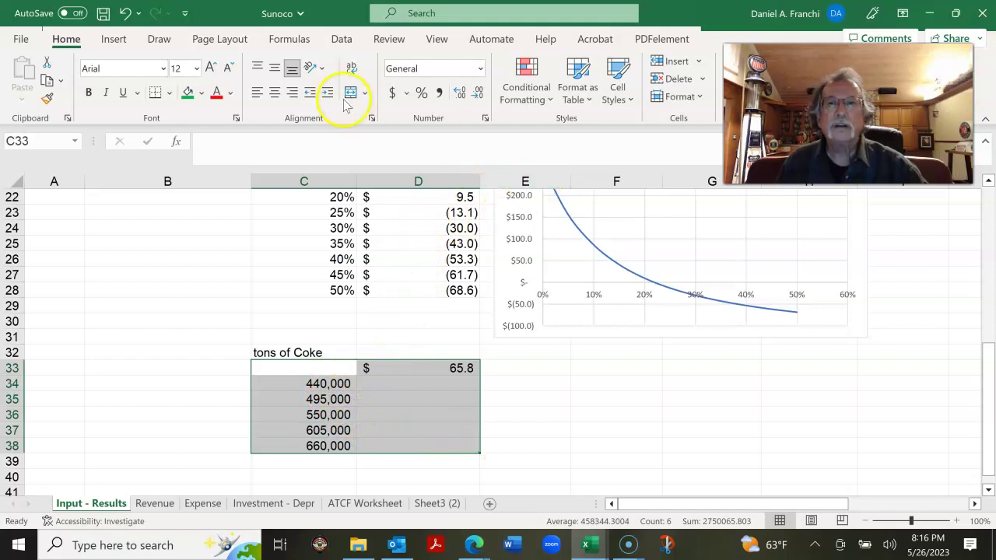
{"action": "left_click", "coordinate": [342, 40]}
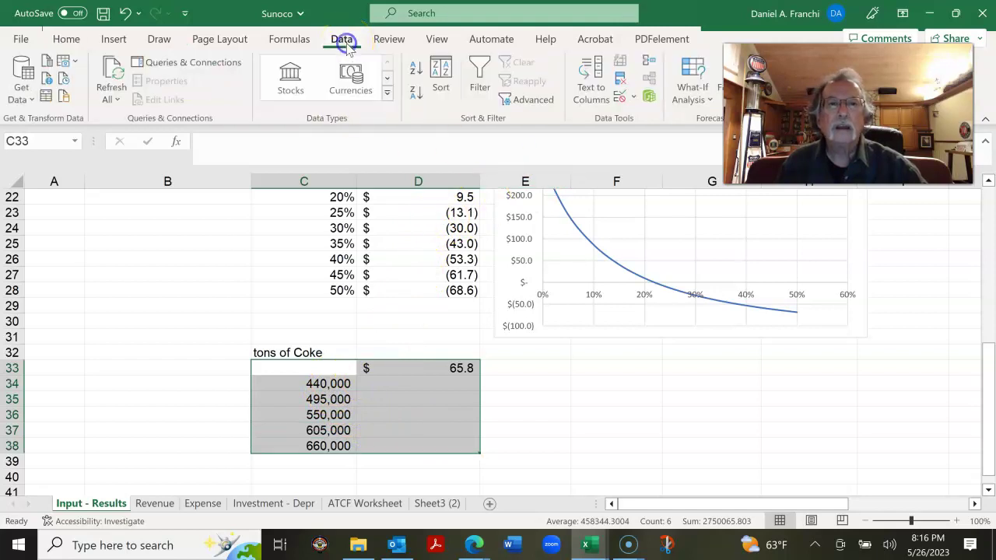
{"action": "left_click", "coordinate": [708, 100]}
{"action": "left_click", "coordinate": [715, 169]}
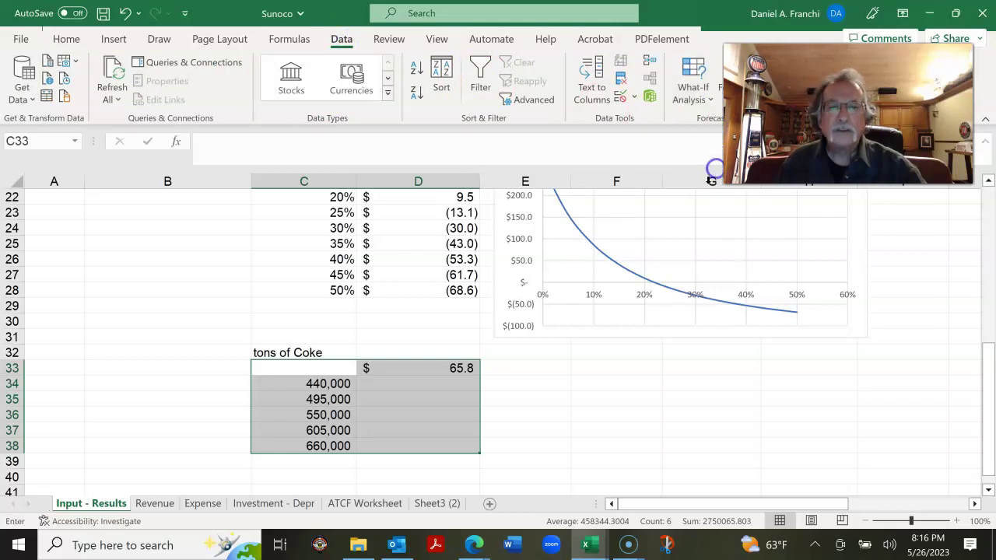
{"action": "left_click", "coordinate": [680, 305]}
{"action": "scroll", "coordinate": [401, 298], "scroll_direction": "up", "scroll_amount": 7}
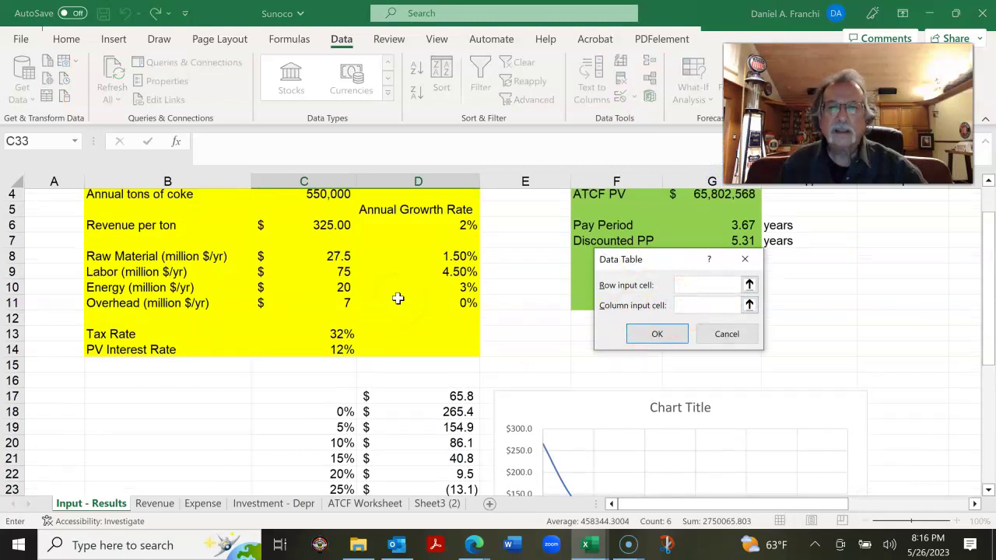
{"action": "left_click", "coordinate": [327, 243]}
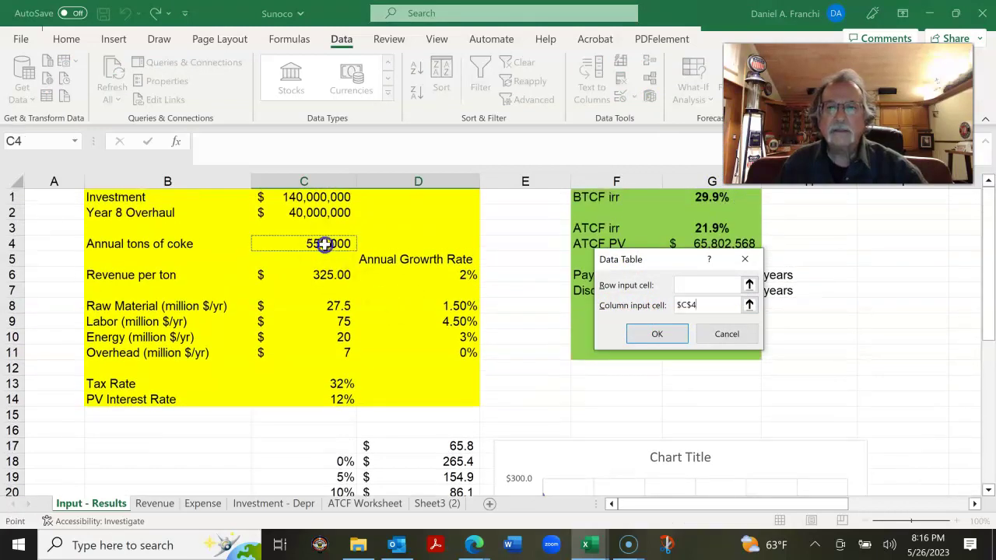
{"action": "left_click", "coordinate": [651, 336]}
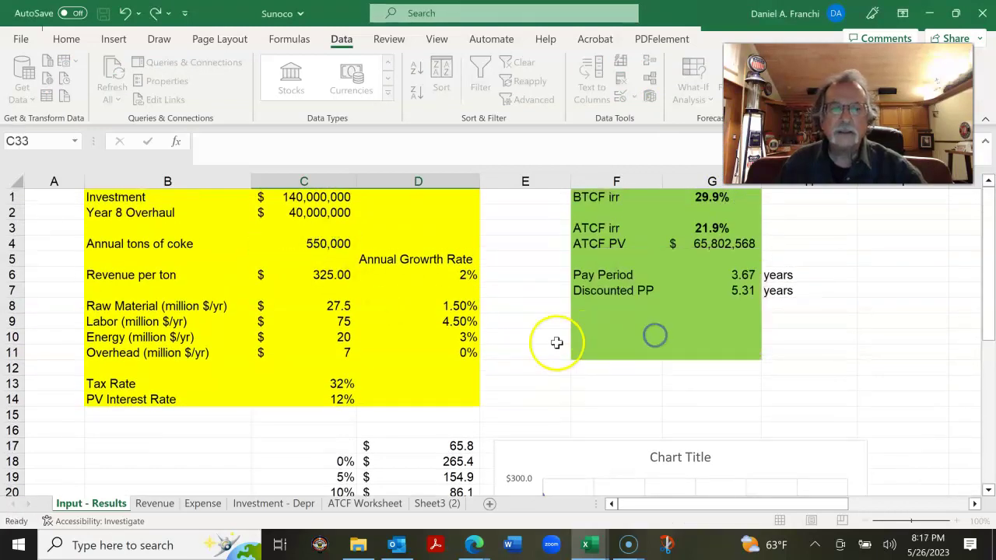
Format the data table results in D34:D38 as accounting currency with no decimals.
{"action": "scroll", "coordinate": [540, 345], "scroll_direction": "down", "scroll_amount": 7}
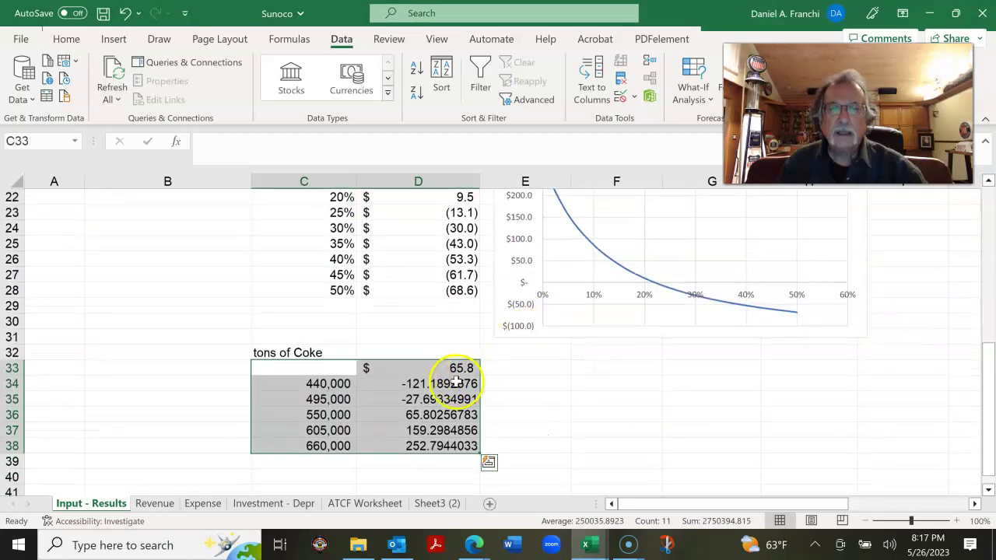
{"action": "left_click_drag", "start_coordinate": [456, 382], "coordinate": [454, 437]}
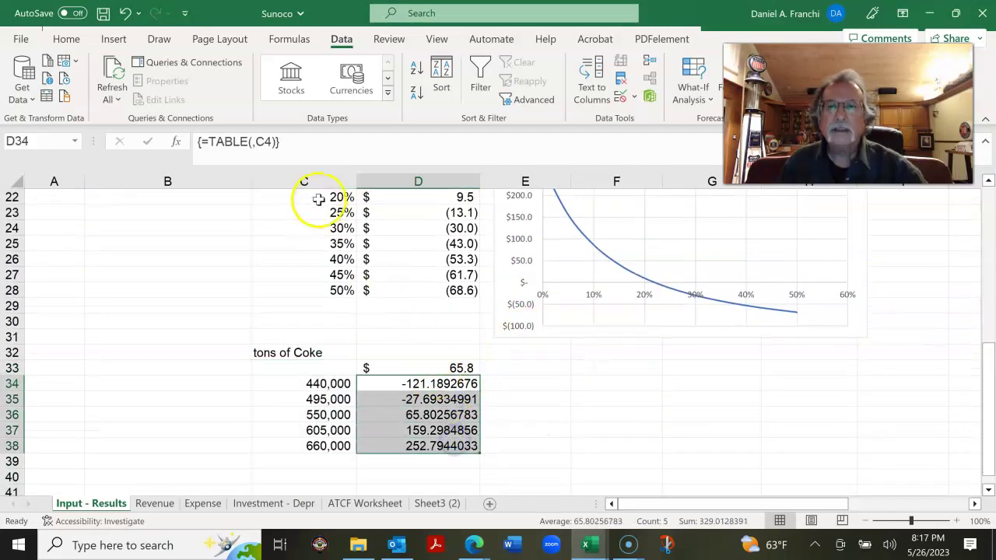
{"action": "left_click", "coordinate": [67, 39]}
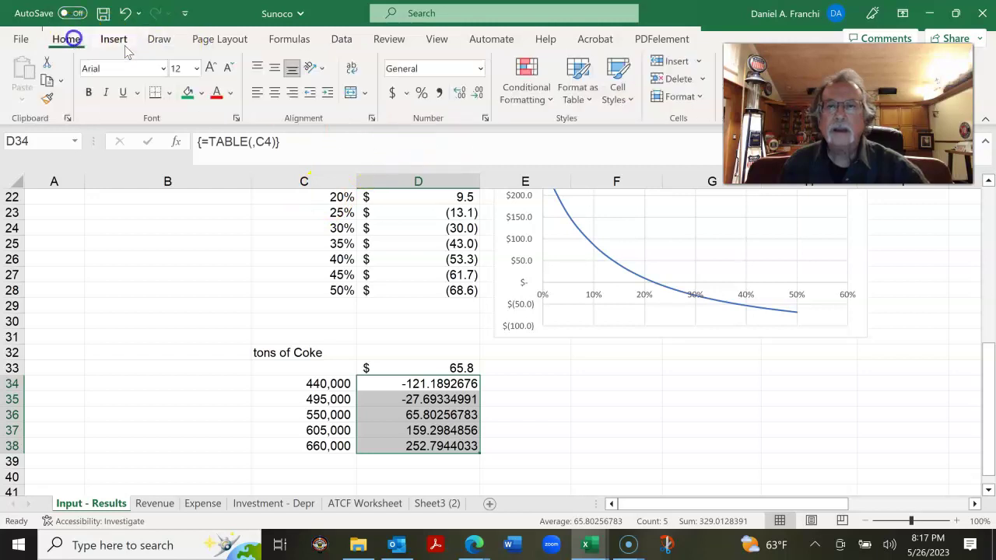
{"action": "left_click", "coordinate": [393, 92]}
{"action": "left_click", "coordinate": [476, 92]}
{"action": "left_click", "coordinate": [476, 92]}
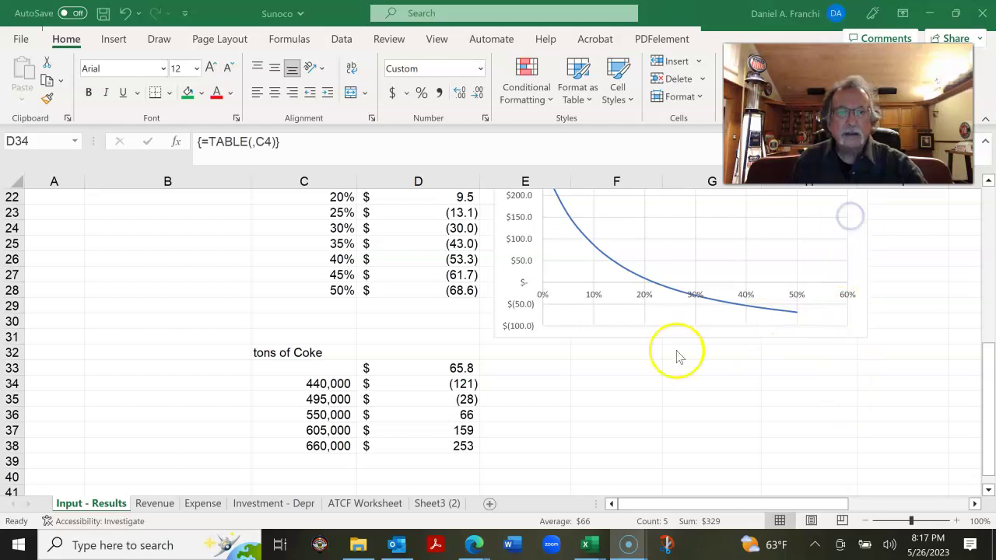
Enter =(C34-$C$36)/$C$36 in cell F34 to compute the fractional change in tonnage from the base.
{"action": "left_click", "coordinate": [586, 369]}
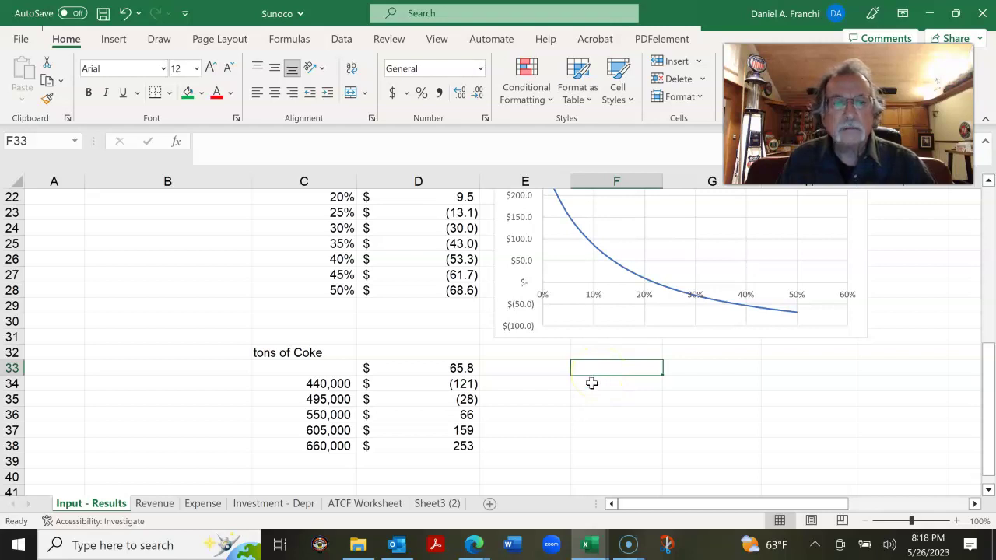
{"action": "left_click", "coordinate": [591, 386]}
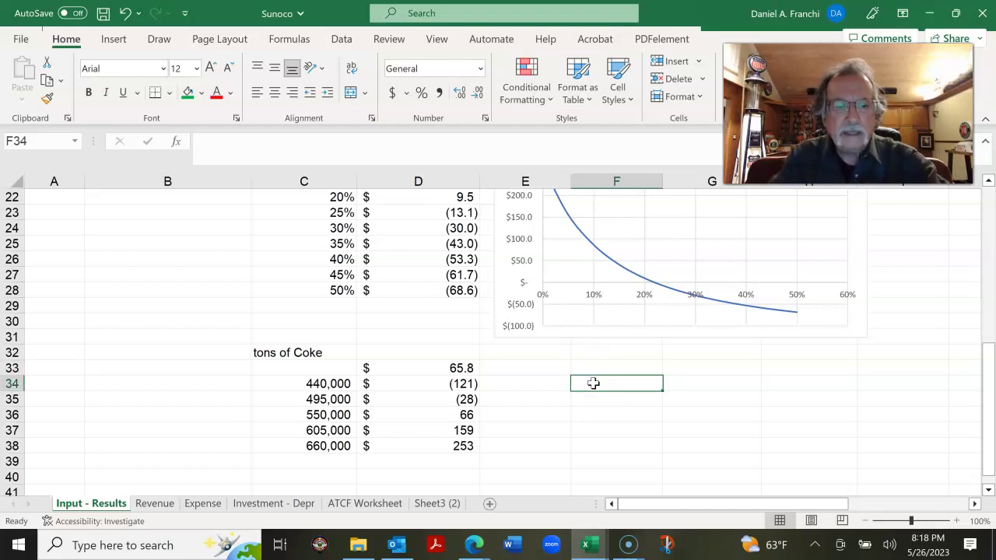
{"action": "type", "text": "=("}
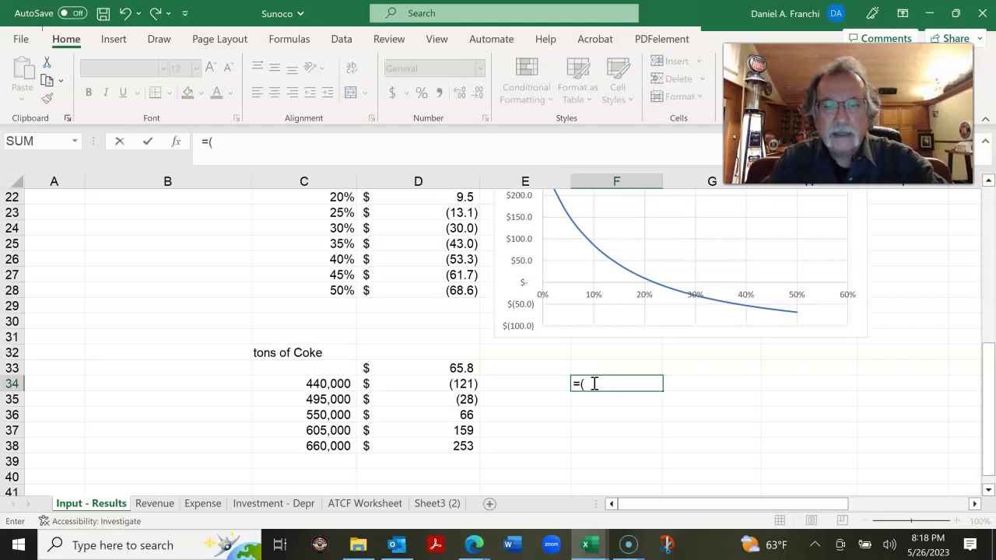
{"action": "scroll", "coordinate": [573, 378], "scroll_direction": "up", "scroll_amount": 4}
{"action": "scroll", "coordinate": [574, 381], "scroll_direction": "down", "scroll_amount": 5}
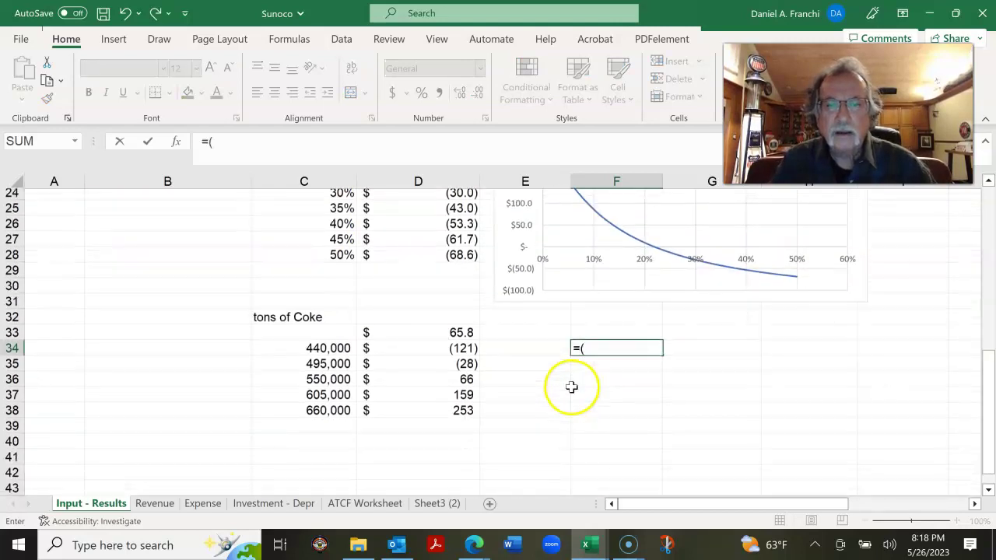
{"action": "left_click", "coordinate": [344, 338]}
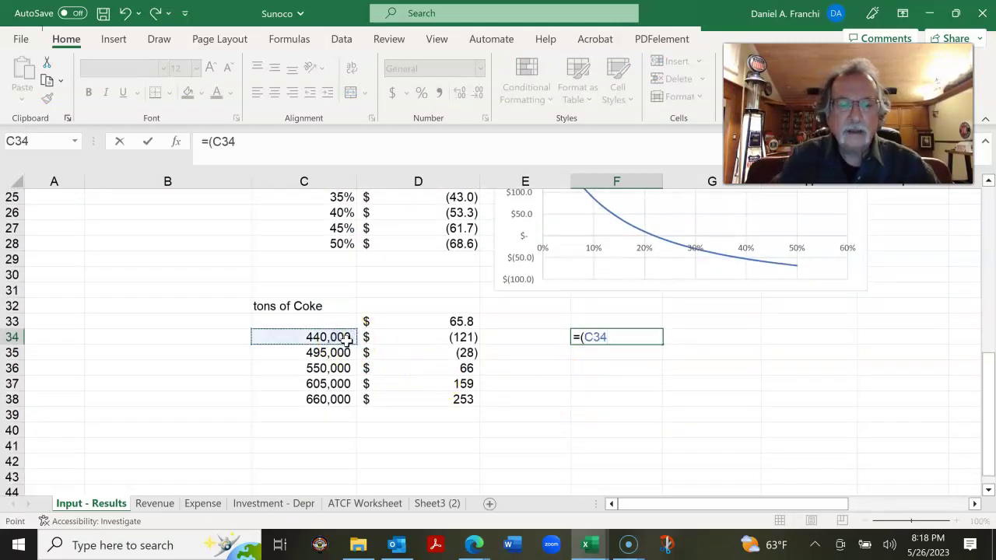
{"action": "type", "text": "-"}
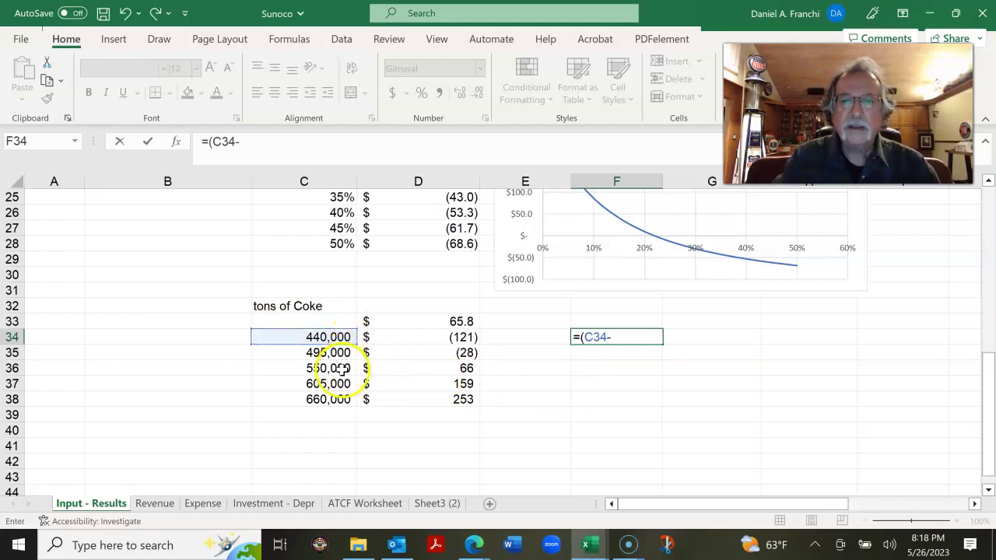
{"action": "left_click", "coordinate": [343, 370]}
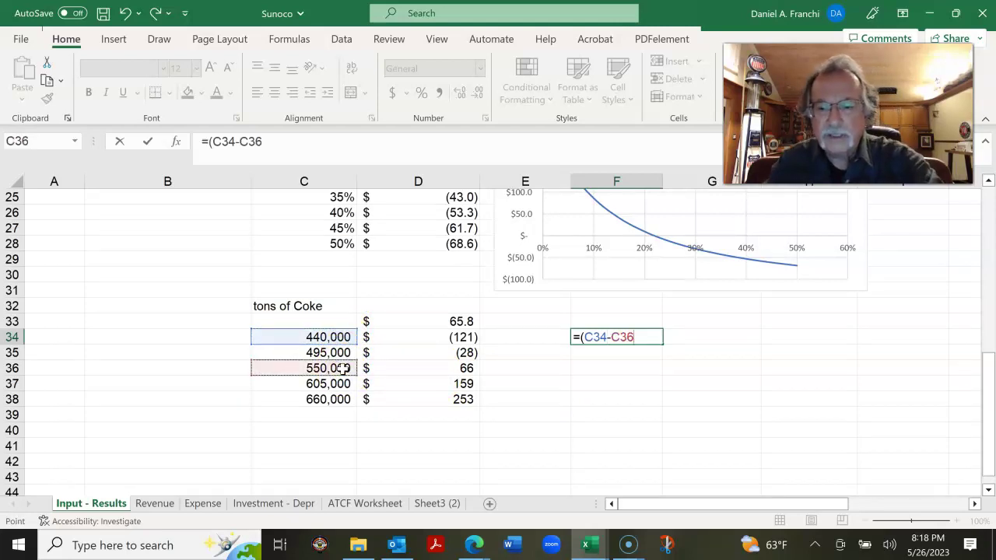
{"action": "key", "text": "F4"}
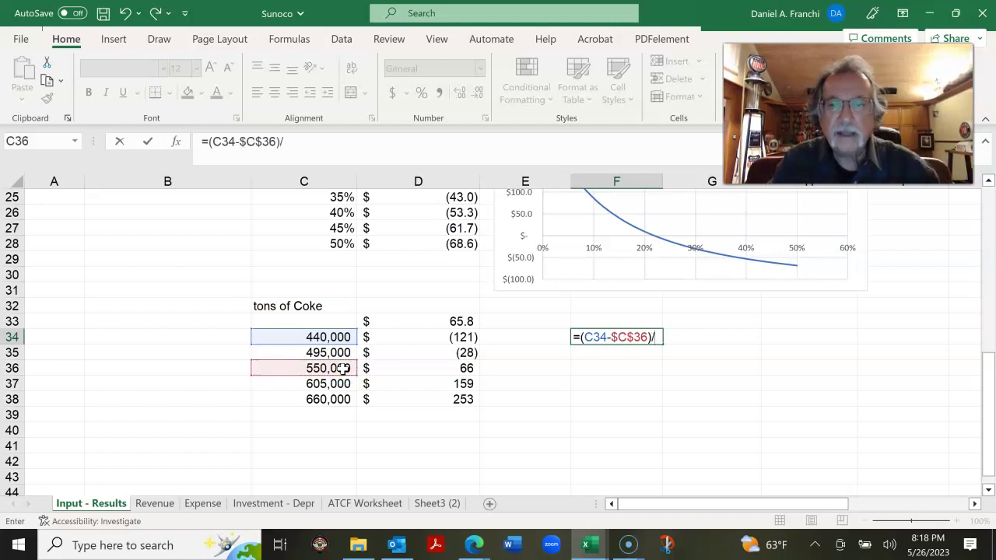
{"action": "type", "text": ")/"}
{"action": "left_click", "coordinate": [343, 369]}
{"action": "key", "text": "F4"}
{"action": "key", "text": "Return"}
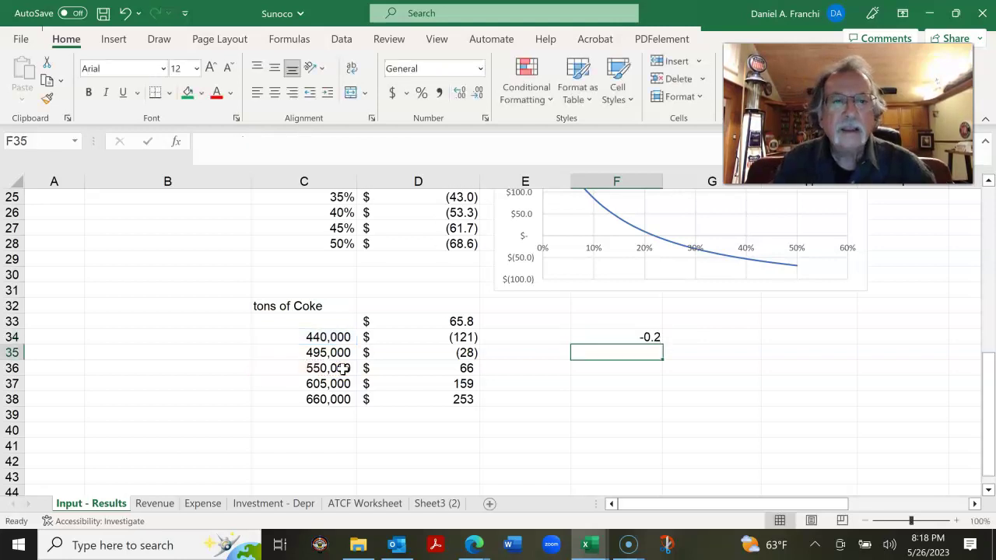
Format F34 as a percentage and fill its formula down through F38.
{"action": "left_click", "coordinate": [601, 339]}
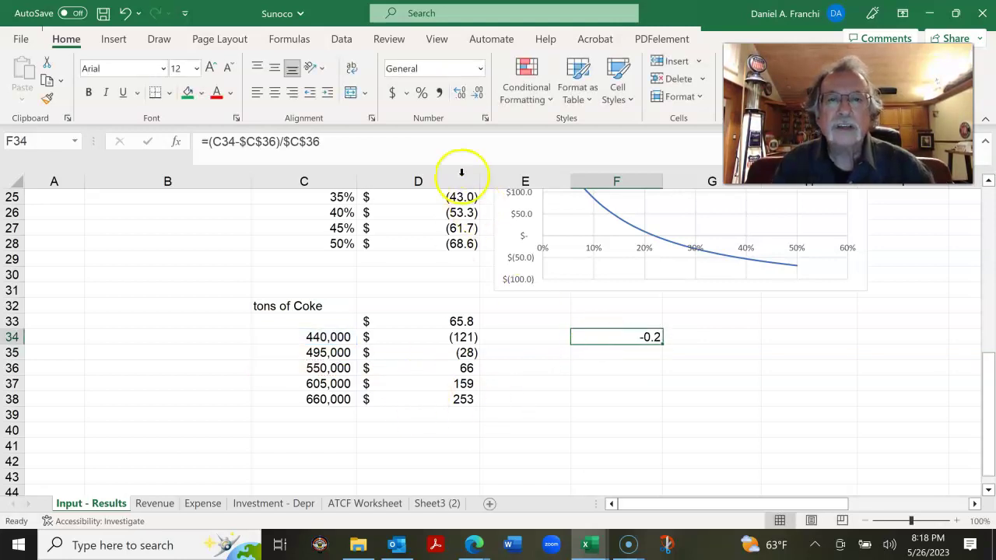
{"action": "left_click", "coordinate": [421, 92]}
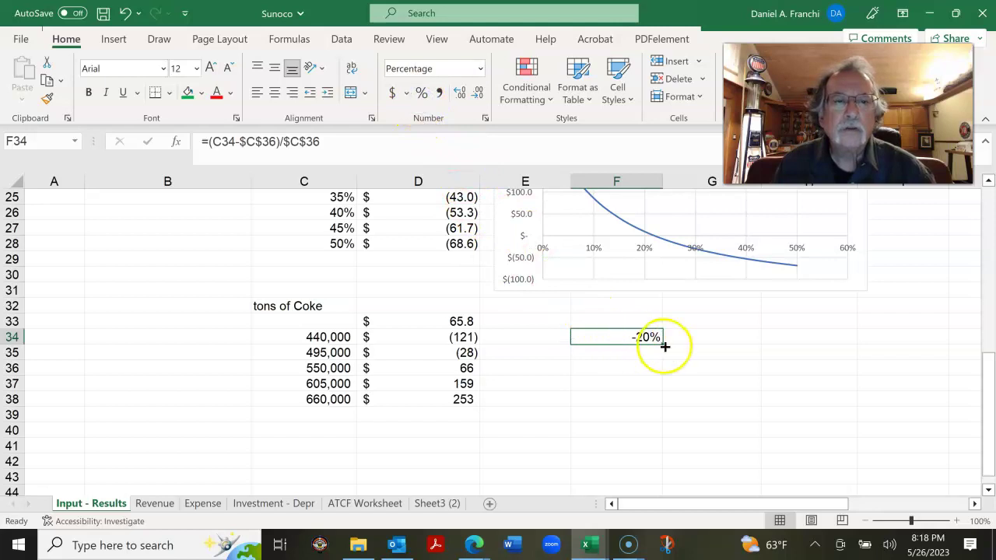
{"action": "left_click_drag", "start_coordinate": [662, 344], "coordinate": [654, 409]}
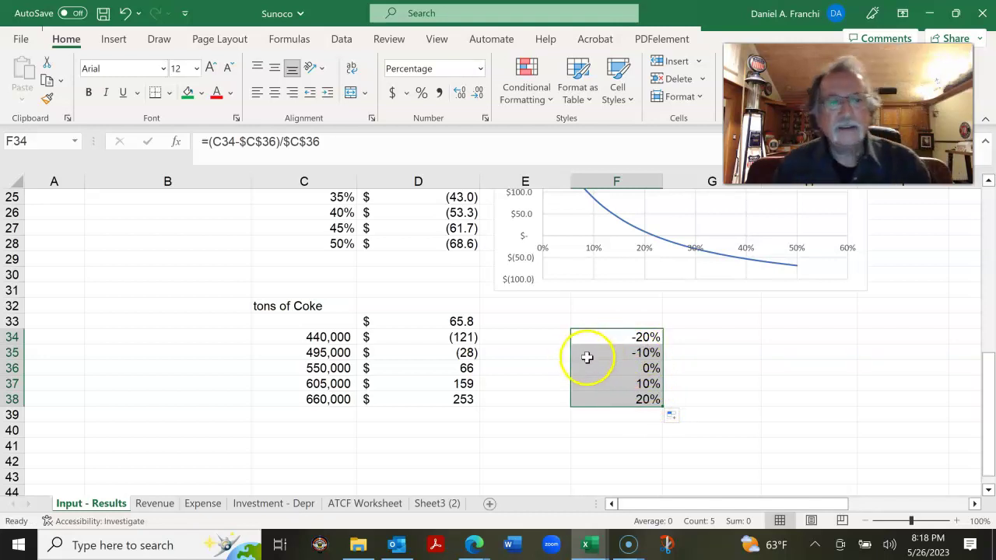
Enter =(D34-$D$33)/$D$33 in cell G34 for the fractional change in present value, and reselect that cell.
{"action": "left_click", "coordinate": [685, 324]}
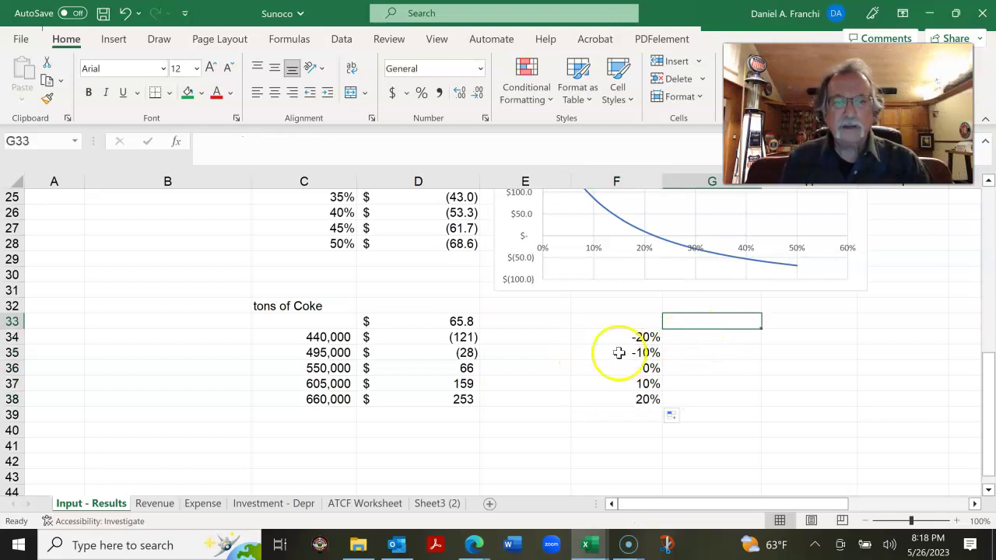
{"action": "left_click", "coordinate": [712, 339]}
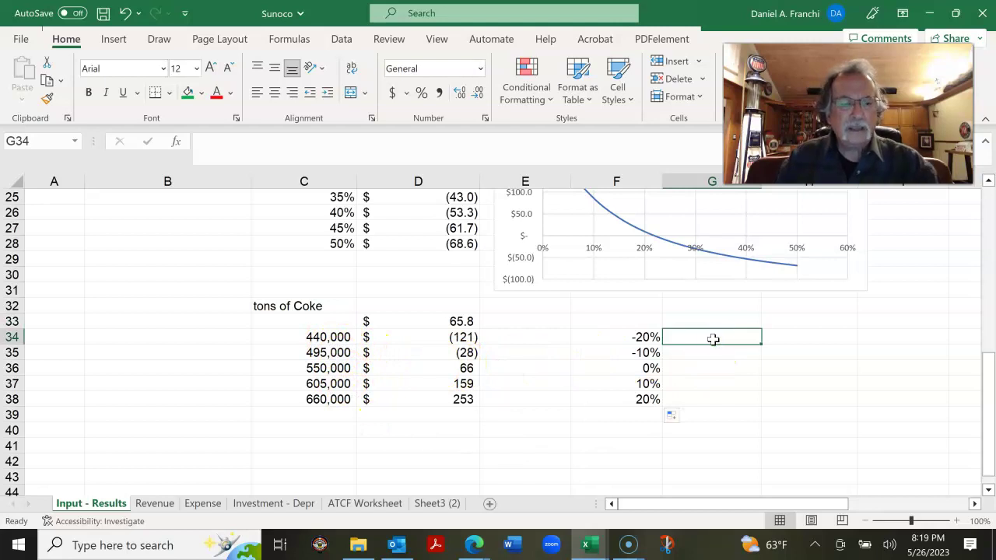
{"action": "type", "text": "="}
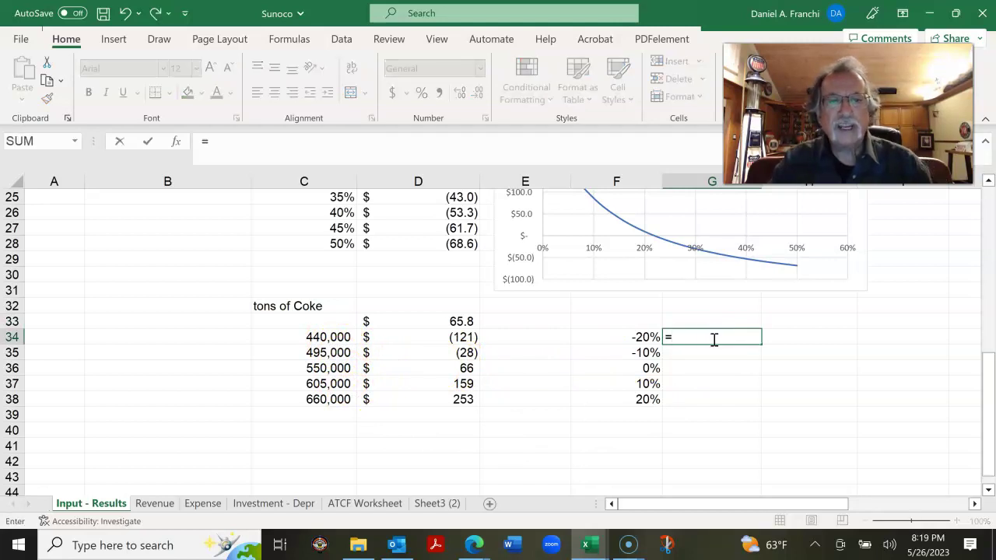
{"action": "left_click", "coordinate": [464, 335]}
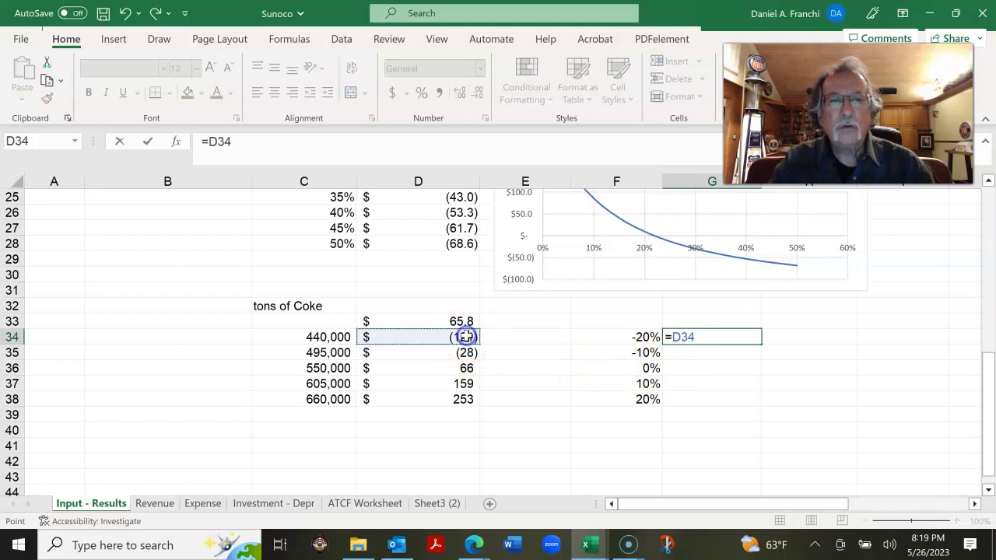
{"action": "left_click", "coordinate": [669, 336]}
{"action": "type", "text": "("}
{"action": "left_click", "coordinate": [707, 337]}
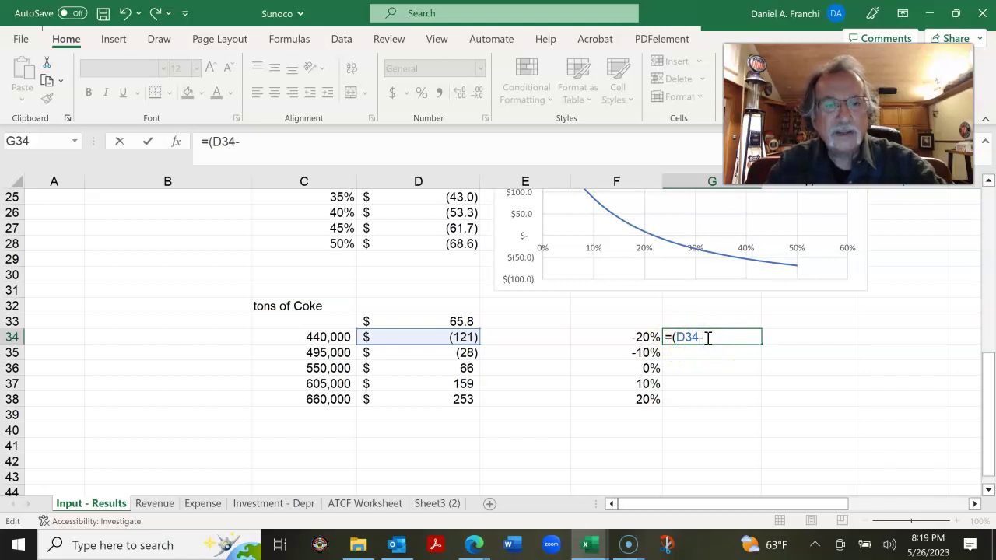
{"action": "left_click", "coordinate": [460, 319]}
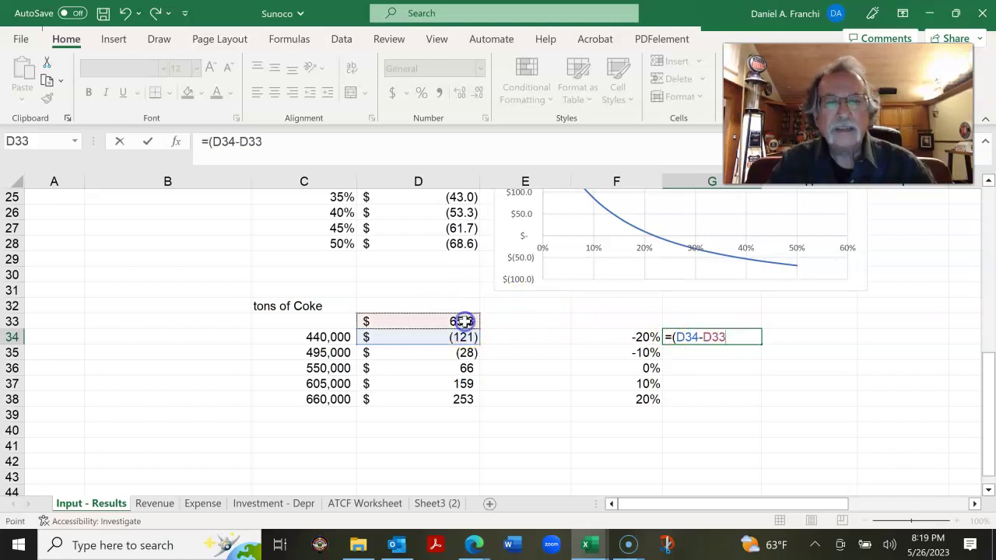
{"action": "key", "text": "F4"}
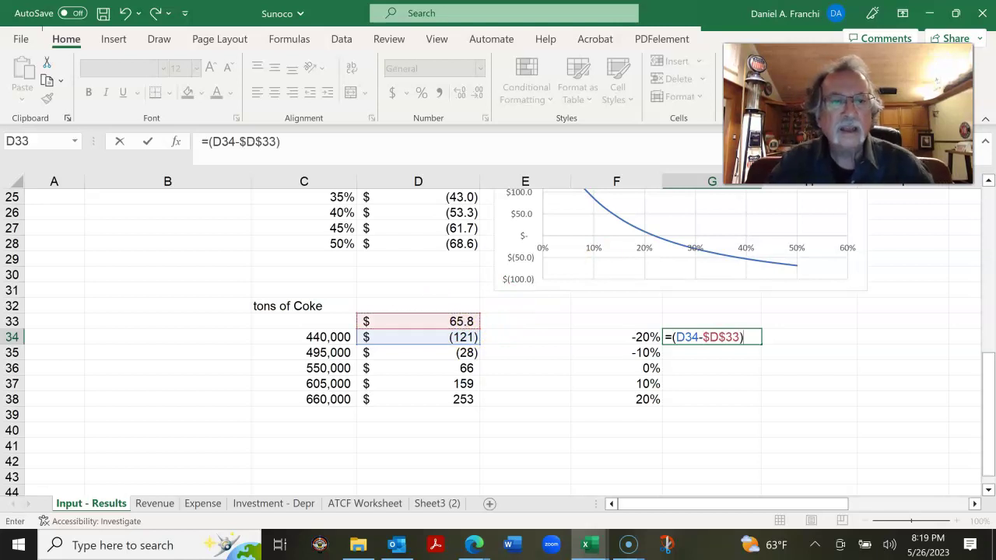
{"action": "type", "text": ")/"}
{"action": "left_click", "coordinate": [467, 320]}
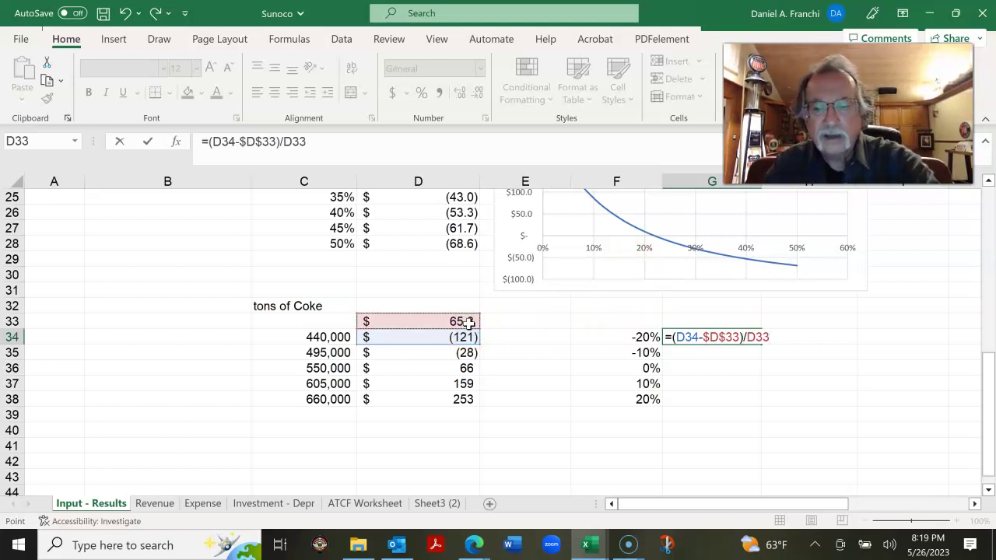
{"action": "key", "text": "F4"}
{"action": "key", "text": "Return"}
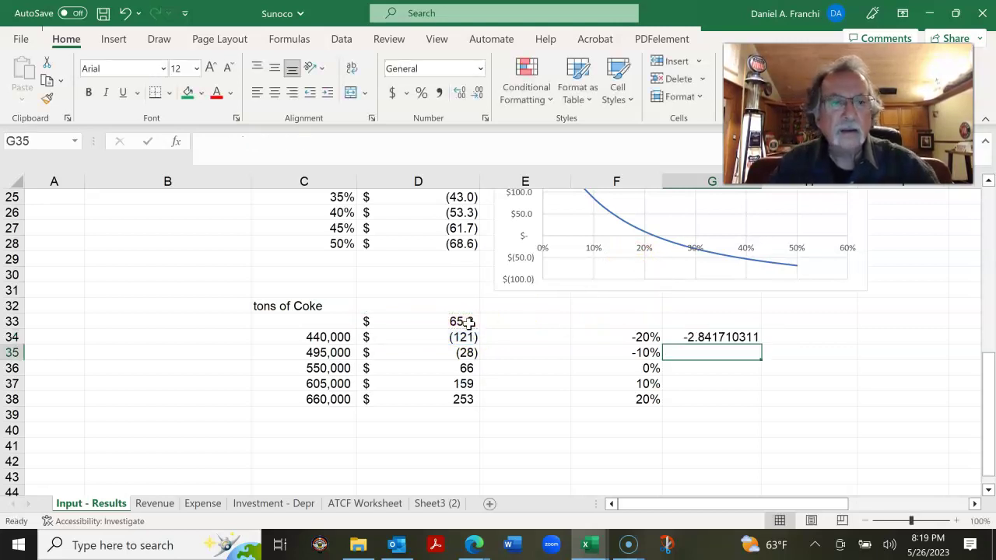
{"action": "left_click", "coordinate": [729, 336]}
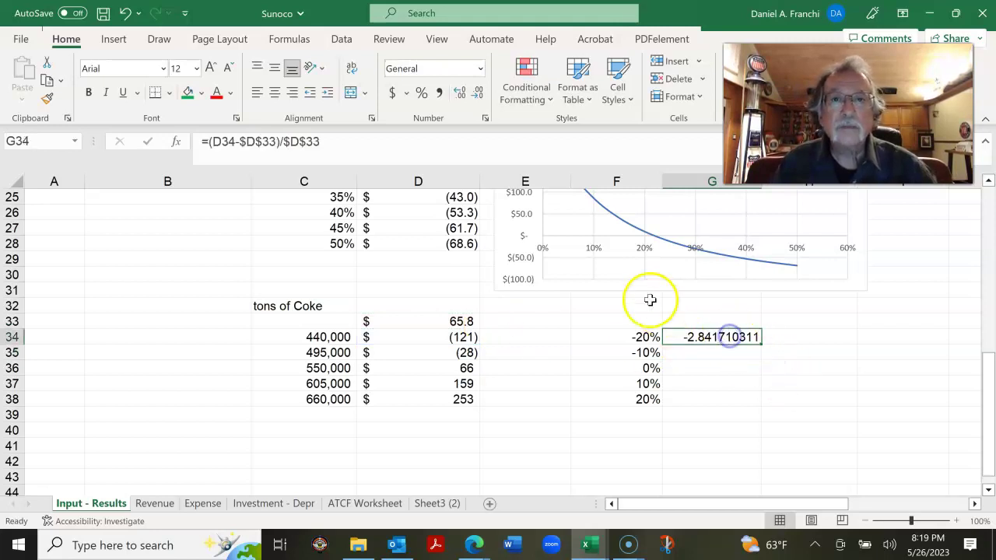
Format G34 as a percentage and fill it down through G38, and show one decimal place in D34:D38.
{"action": "left_click", "coordinate": [421, 92]}
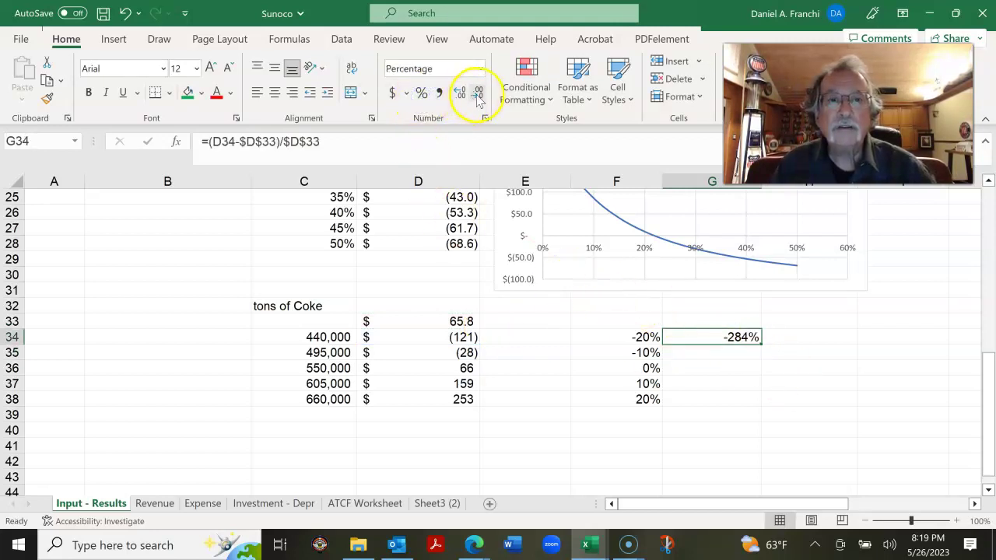
{"action": "left_click_drag", "start_coordinate": [760, 346], "coordinate": [754, 409]}
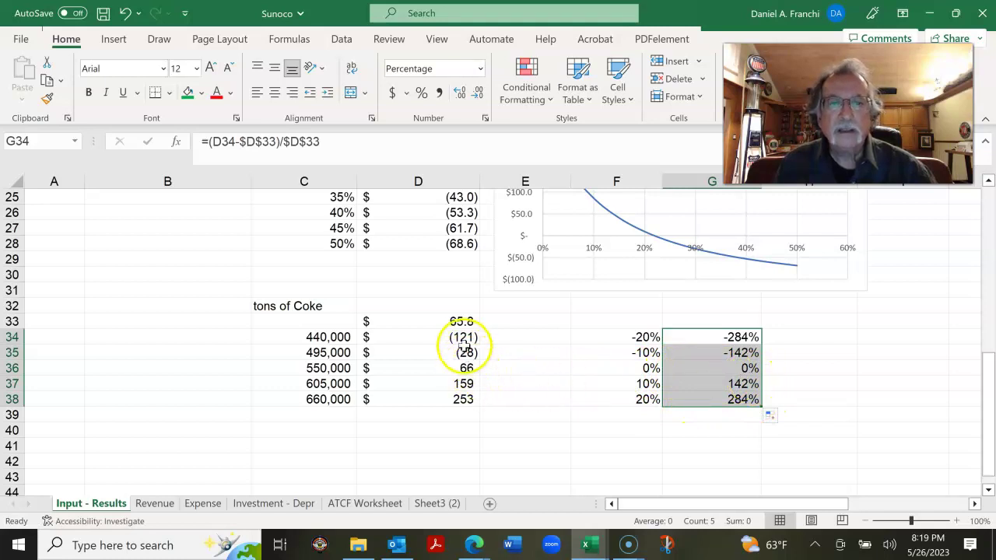
{"action": "left_click_drag", "start_coordinate": [457, 337], "coordinate": [458, 398]}
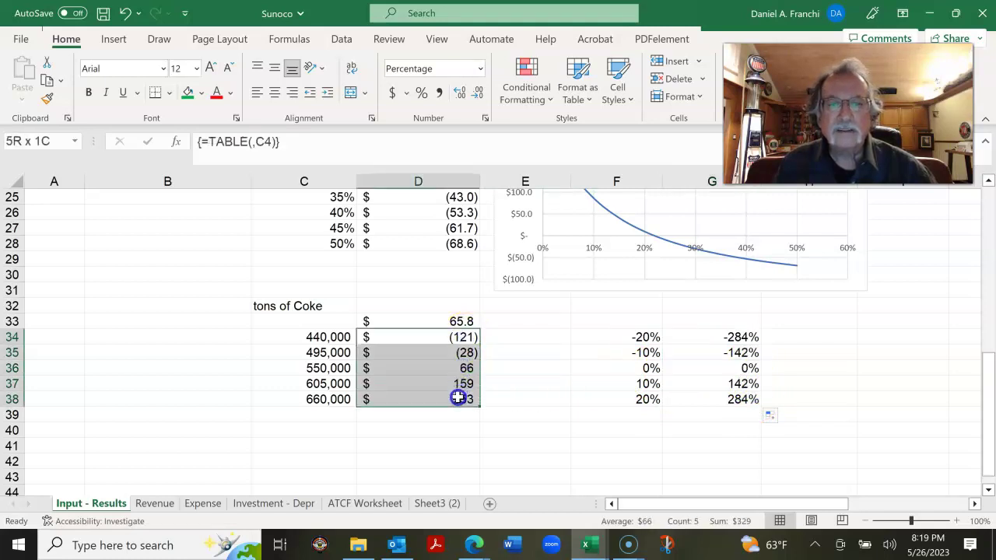
{"action": "left_click", "coordinate": [461, 94]}
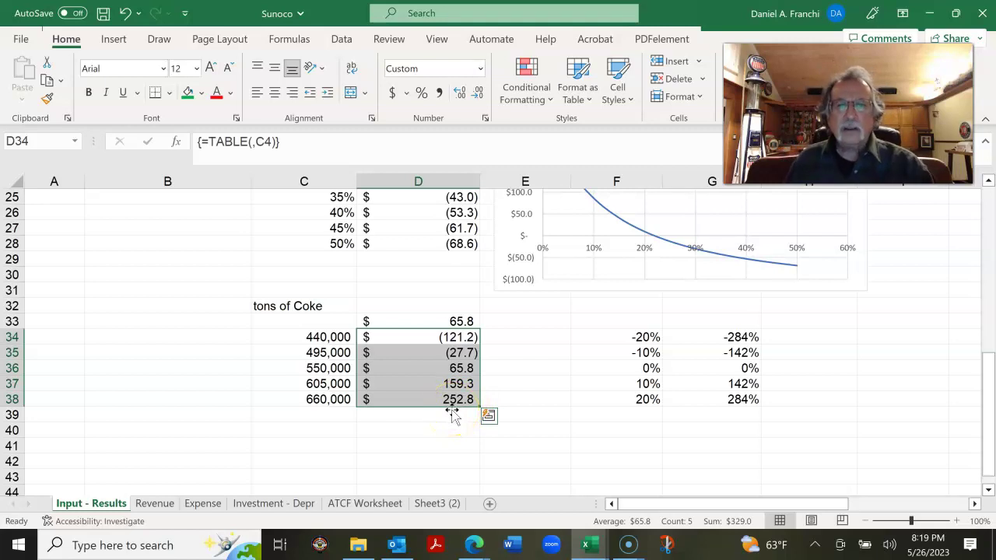
Label cell C40 below the tons of coke table as Growth Rate.
{"action": "scroll", "coordinate": [340, 455], "scroll_direction": "up", "scroll_amount": 3}
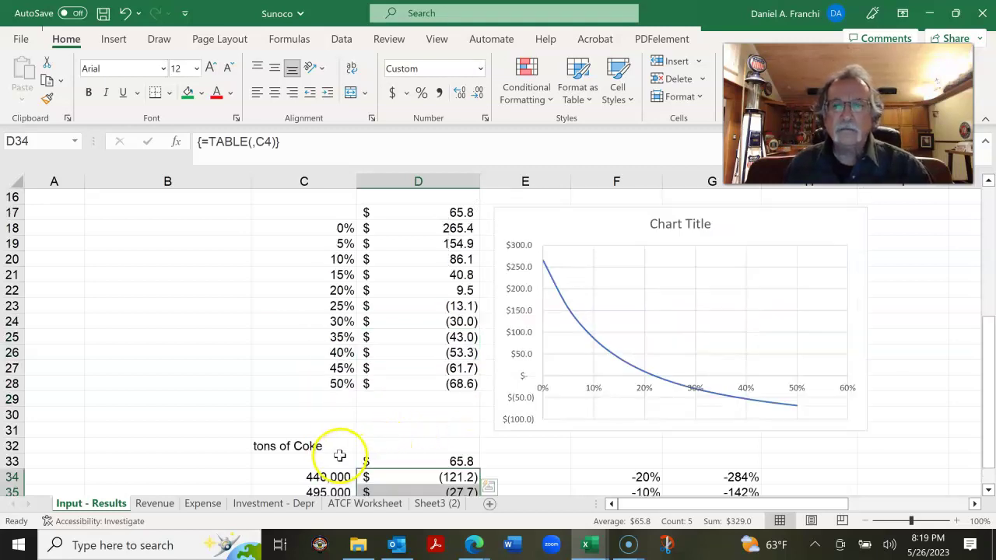
{"action": "scroll", "coordinate": [339, 455], "scroll_direction": "up", "scroll_amount": 4}
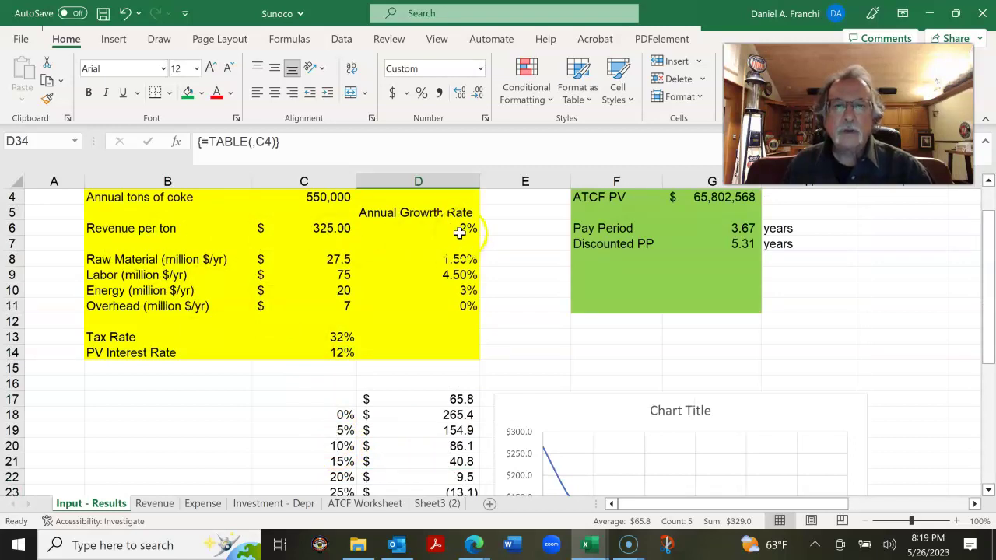
{"action": "scroll", "coordinate": [467, 342], "scroll_direction": "down", "scroll_amount": 4}
{"action": "scroll", "coordinate": [465, 351], "scroll_direction": "down", "scroll_amount": 4}
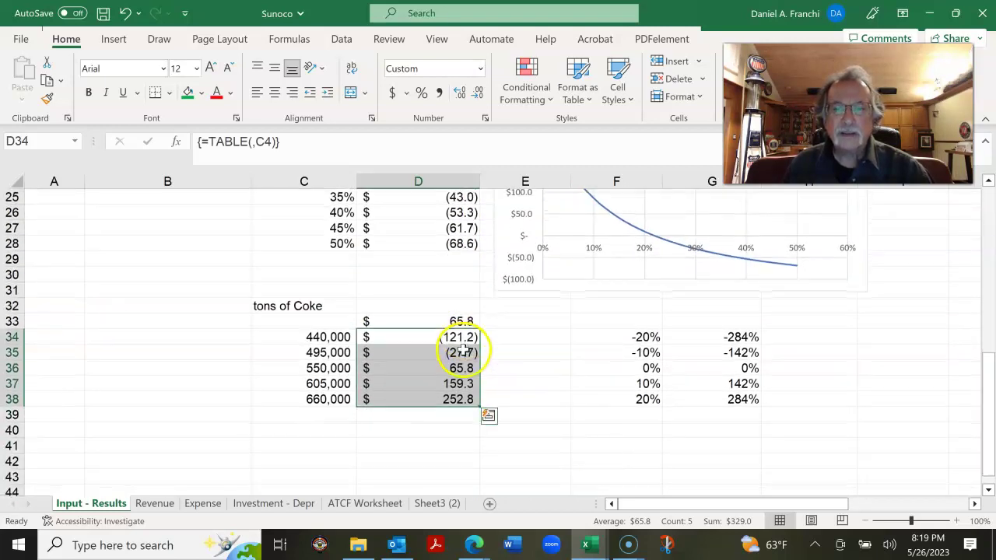
{"action": "left_click", "coordinate": [313, 387]}
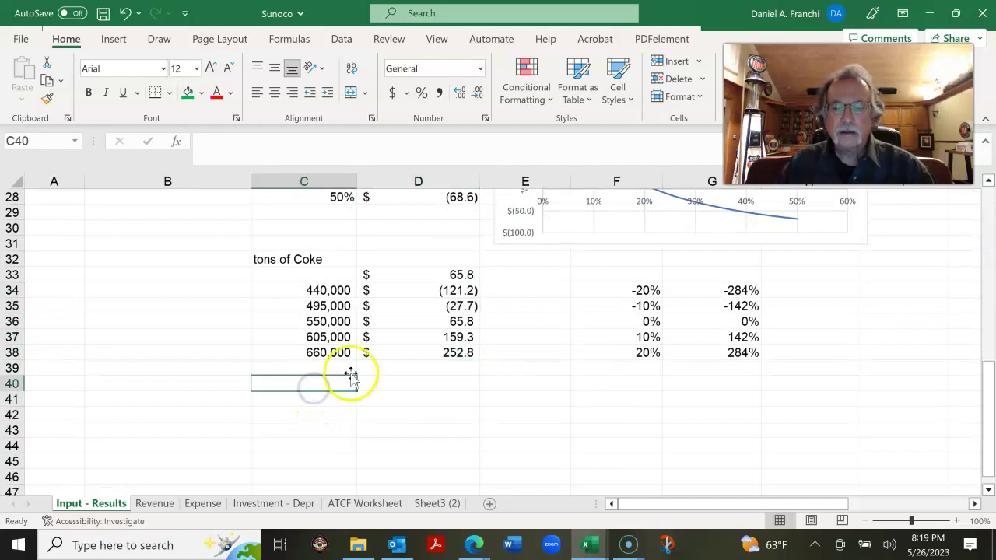
{"action": "left_click", "coordinate": [335, 397]}
{"action": "left_click", "coordinate": [333, 384]}
{"action": "type", "text": "Growth R"}
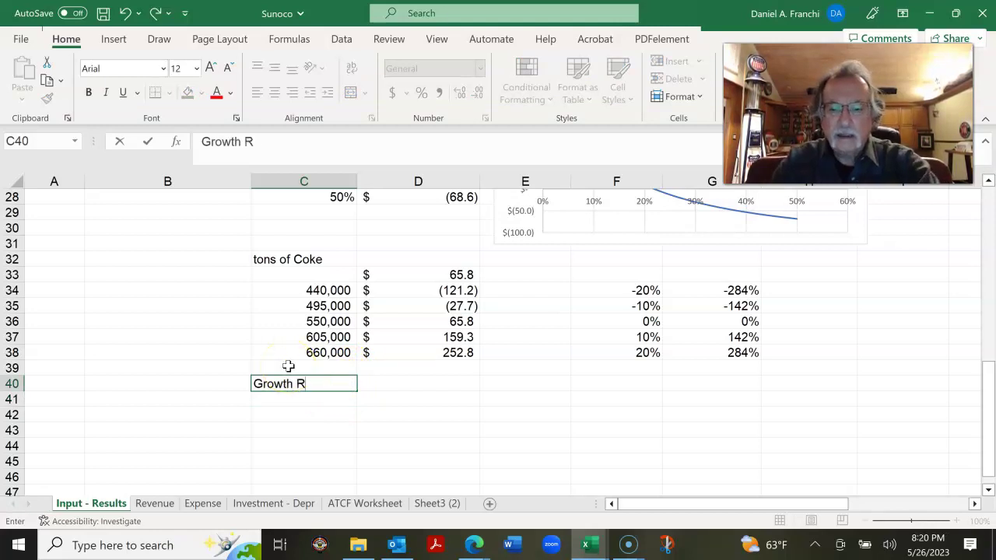
{"action": "type", "text": "ate"}
Enter =D33 in cell D41 to link the growth rate table to the base present value.
{"action": "left_click", "coordinate": [391, 403]}
{"action": "type", "text": "="}
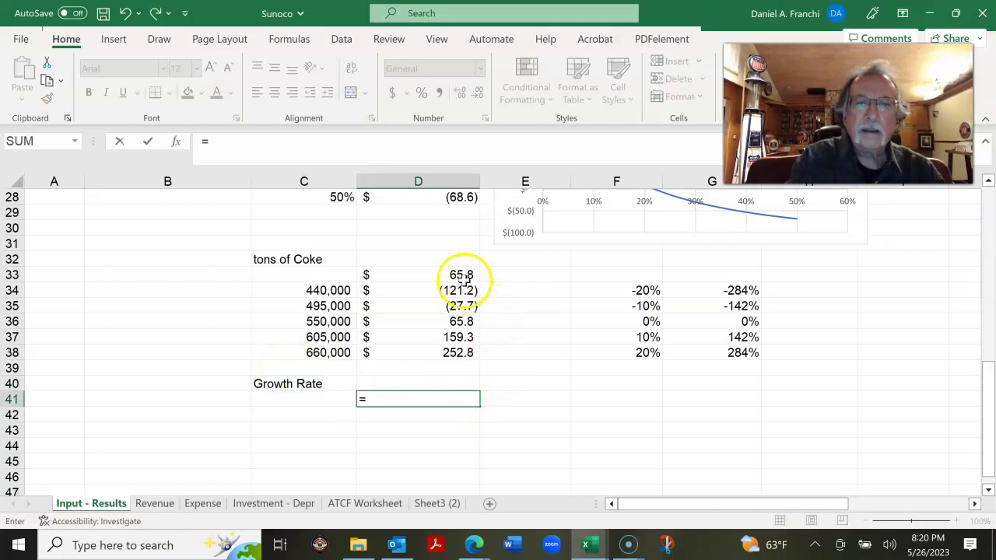
{"action": "left_click", "coordinate": [462, 275]}
{"action": "key", "text": "Return"}
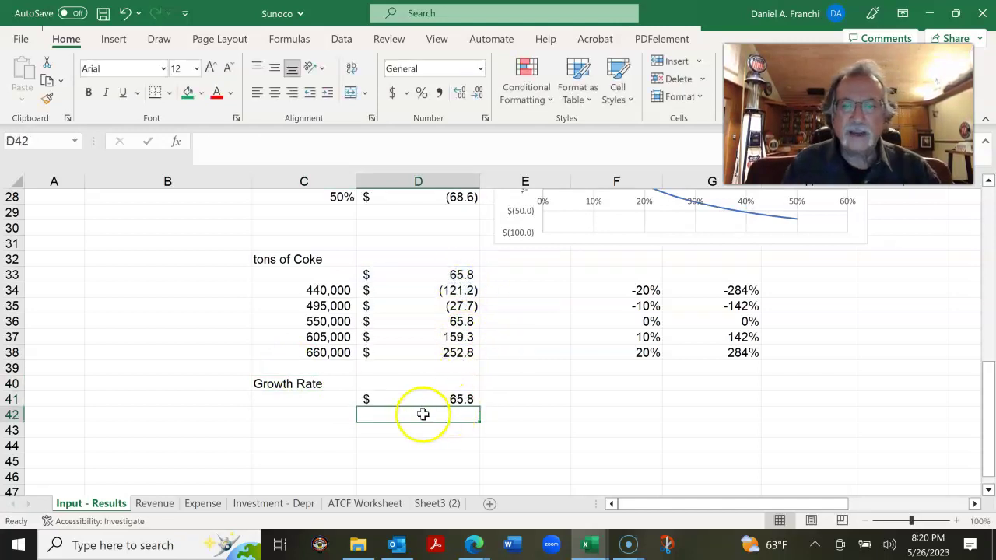
Enter the base growth rate of 2% in C44 and the formula =.8*2% in C42.
{"action": "left_click", "coordinate": [339, 418]}
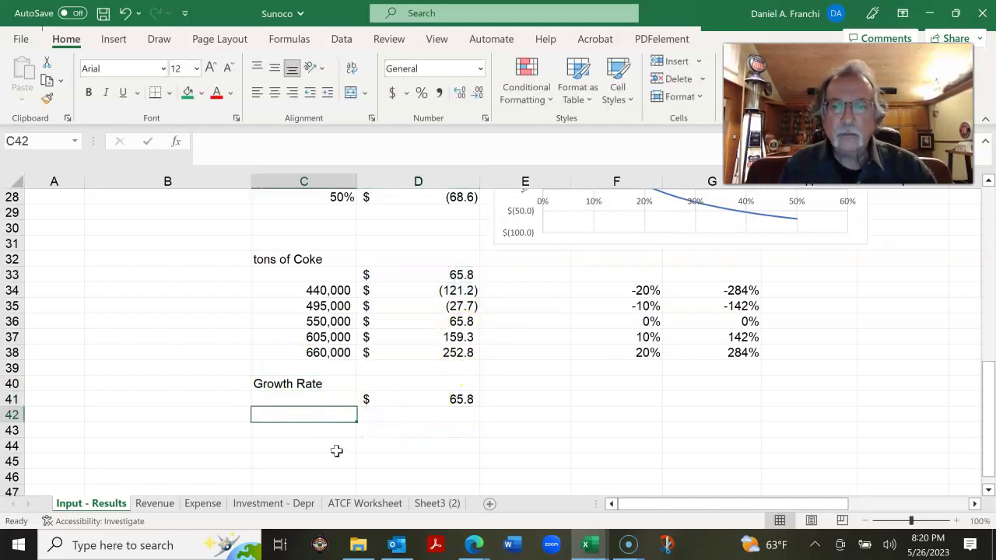
{"action": "left_click", "coordinate": [336, 445]}
{"action": "type", "text": "2"}
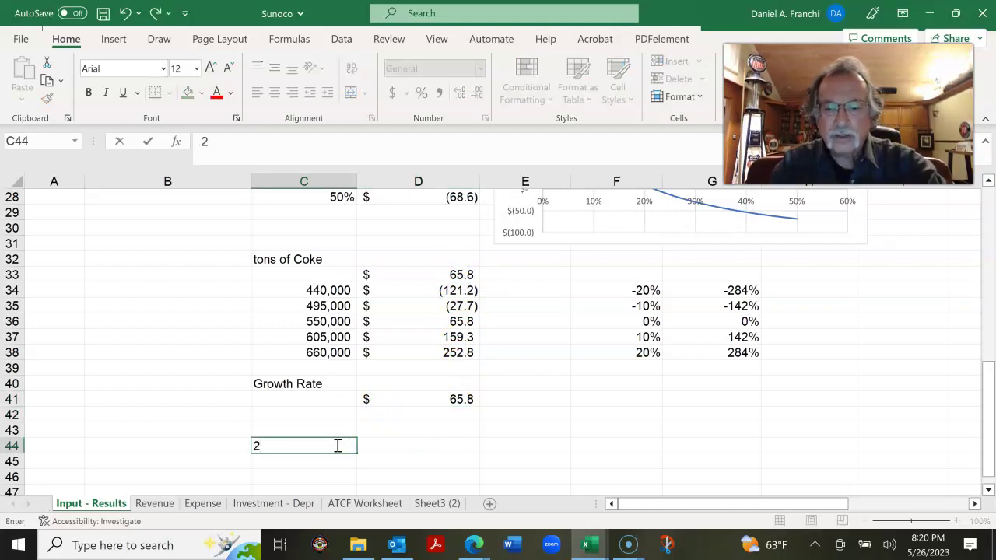
{"action": "key", "text": "Return"}
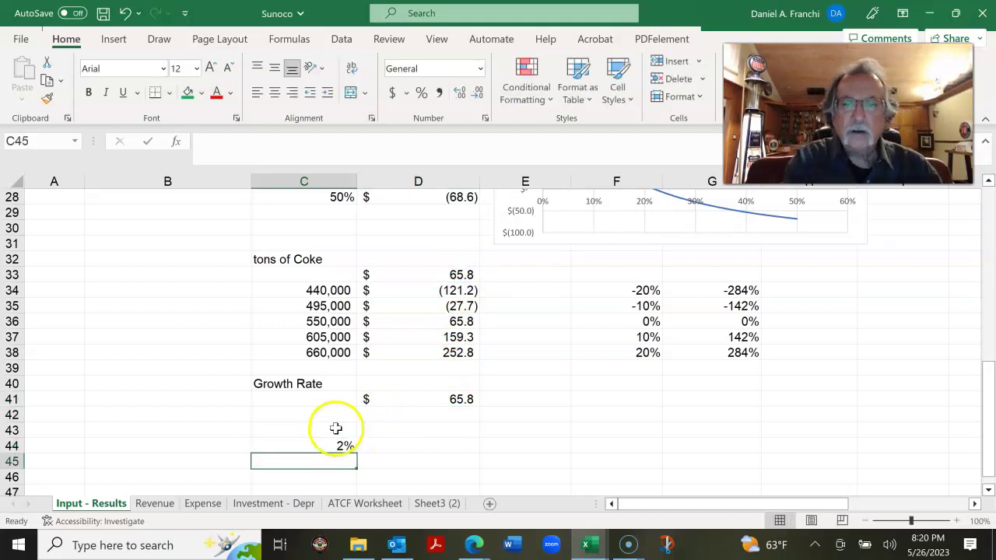
{"action": "left_click", "coordinate": [336, 416]}
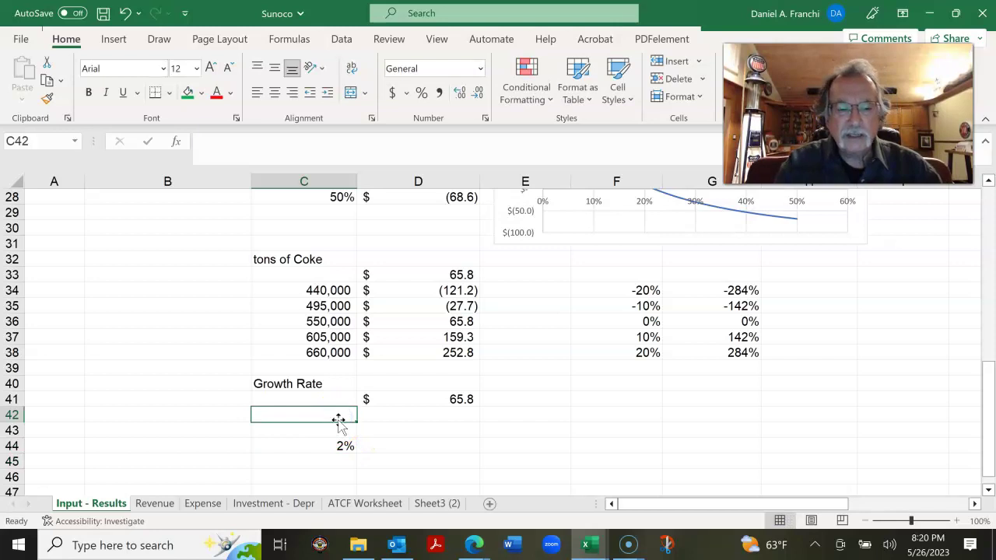
{"action": "type", "text": "=.8*"}
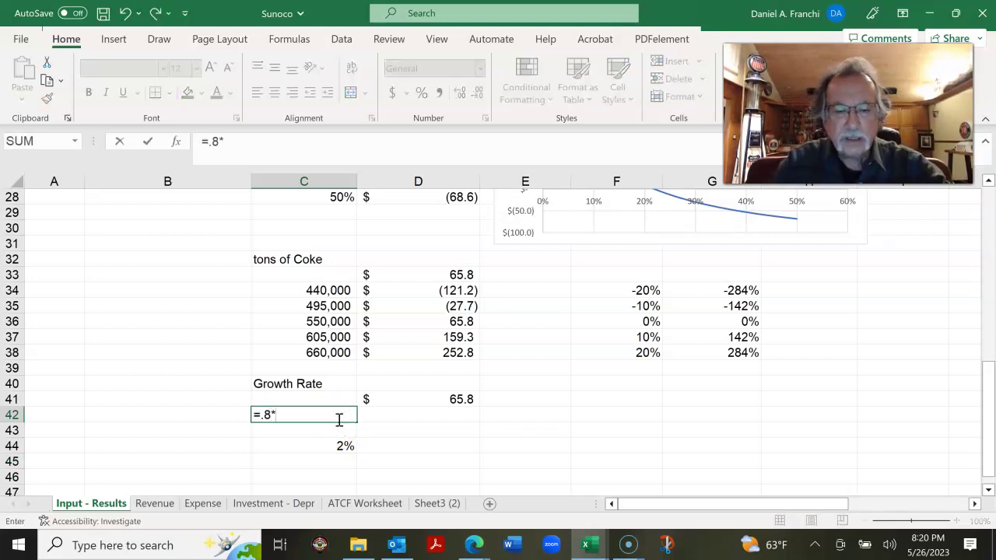
{"action": "type", "text": "2%"}
{"action": "key", "text": "Return"}
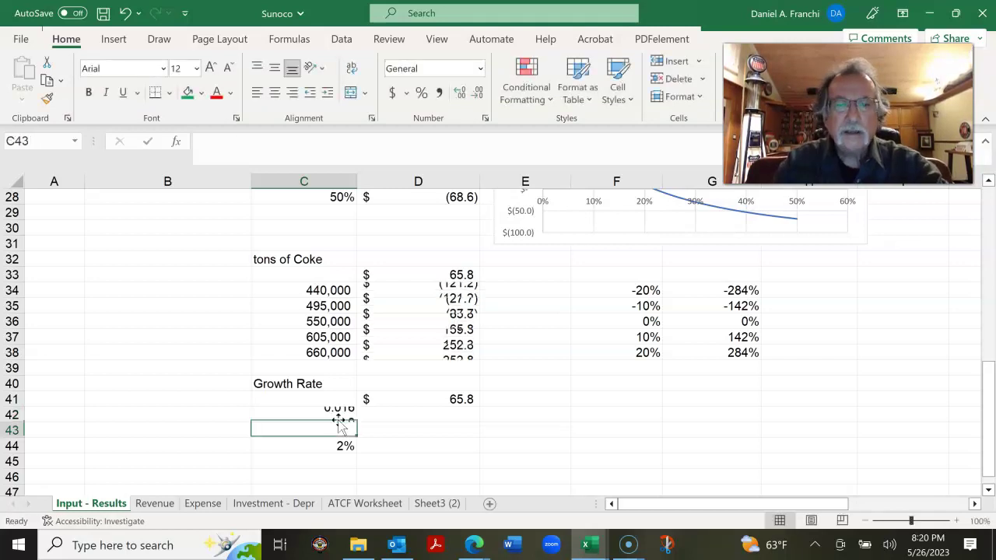
Format C42:C46 as percentages with two decimal places.
{"action": "left_click_drag", "start_coordinate": [333, 413], "coordinate": [331, 471]}
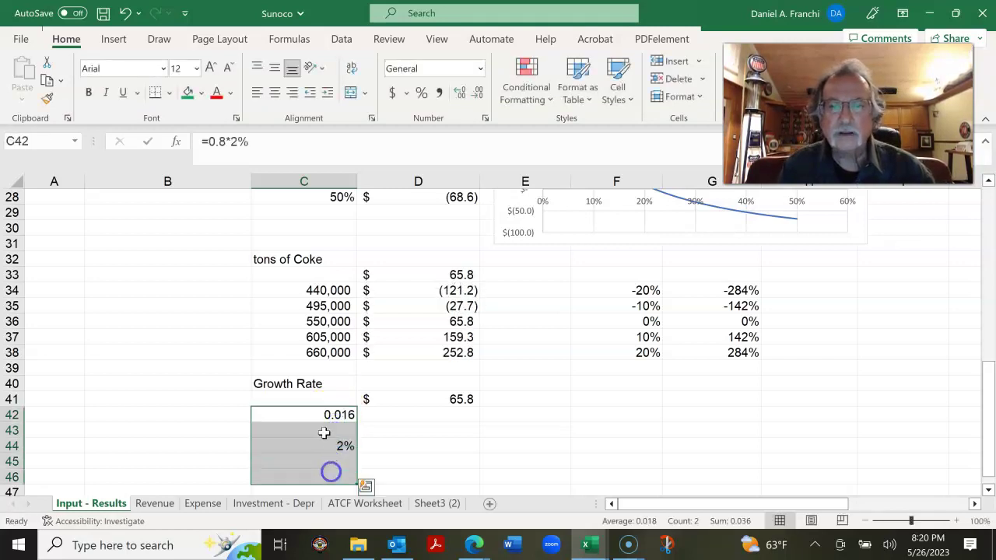
{"action": "left_click", "coordinate": [421, 93]}
{"action": "left_click", "coordinate": [464, 94]}
{"action": "left_click", "coordinate": [464, 94]}
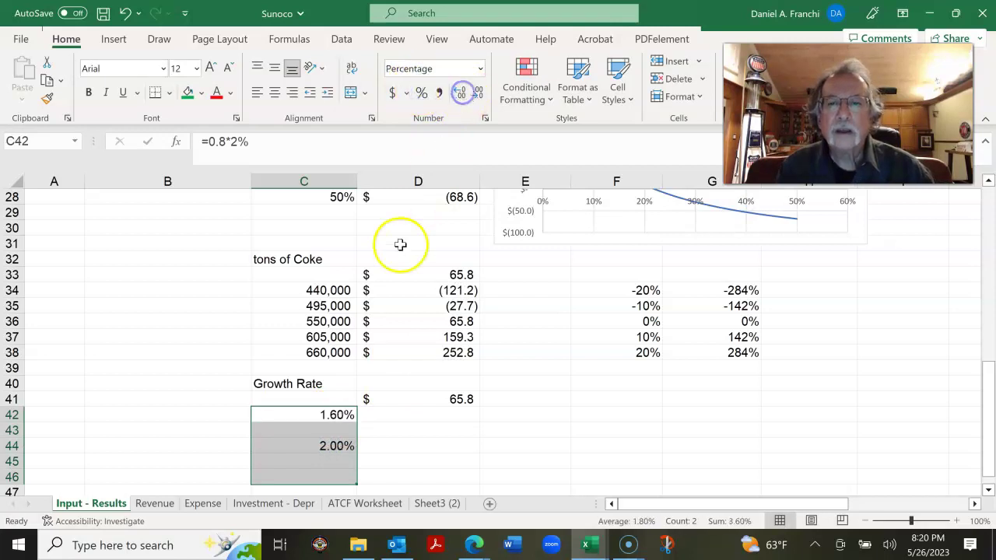
Enter =.9*2% in cell C43 for the growth rate 10% below the base.
{"action": "left_click", "coordinate": [342, 429]}
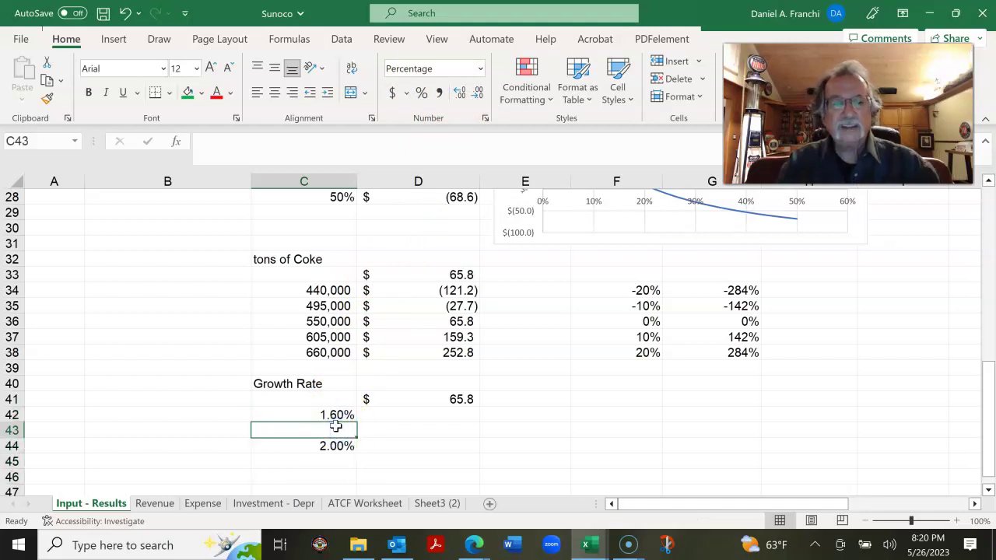
{"action": "type", "text": "=.9*2%"}
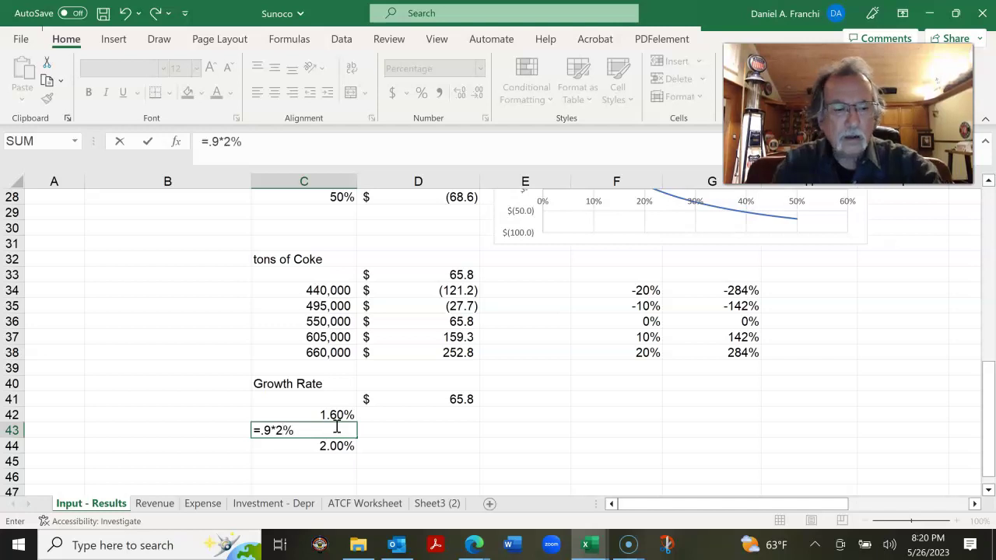
{"action": "key", "text": "Return"}
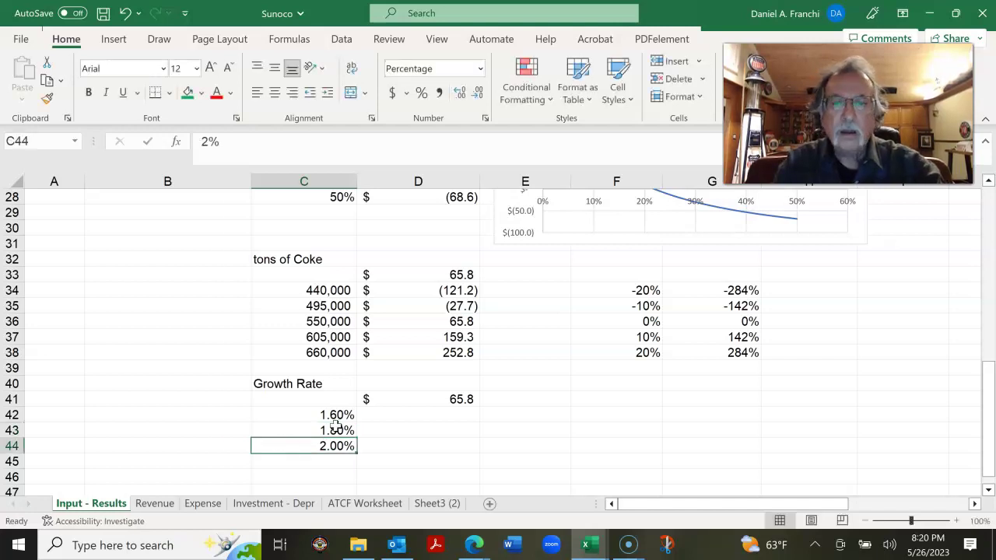
Enter =C44*1.1 in cell C45 for the growth rate 10% above the base.
{"action": "left_click", "coordinate": [332, 462]}
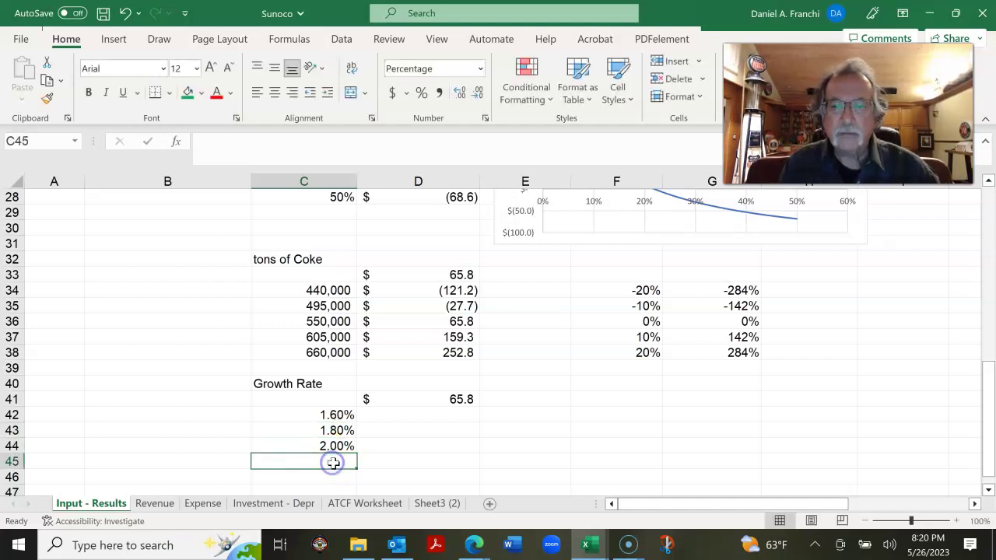
{"action": "type", "text": "="}
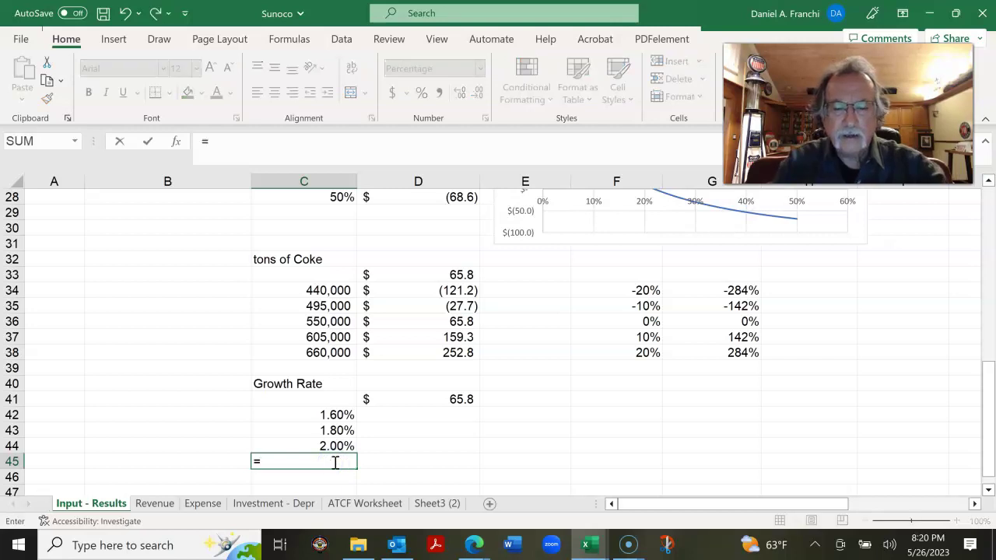
{"action": "left_click", "coordinate": [334, 448]}
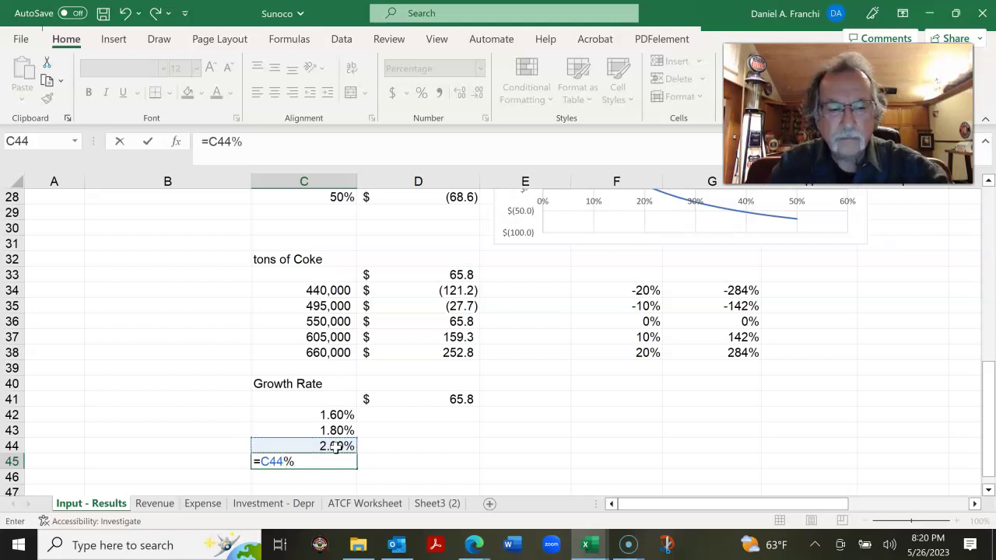
{"action": "key", "text": "BackSpace"}
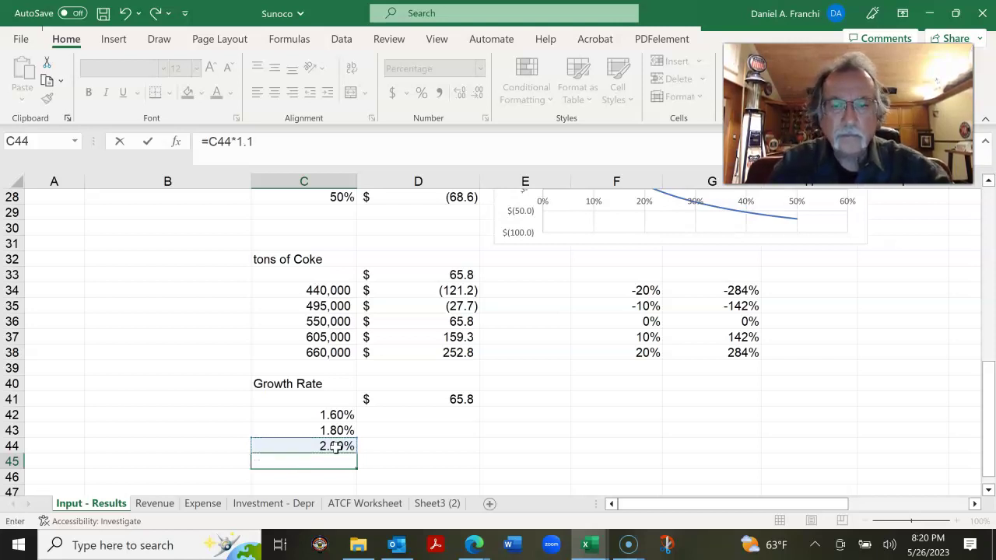
{"action": "key", "text": "Return"}
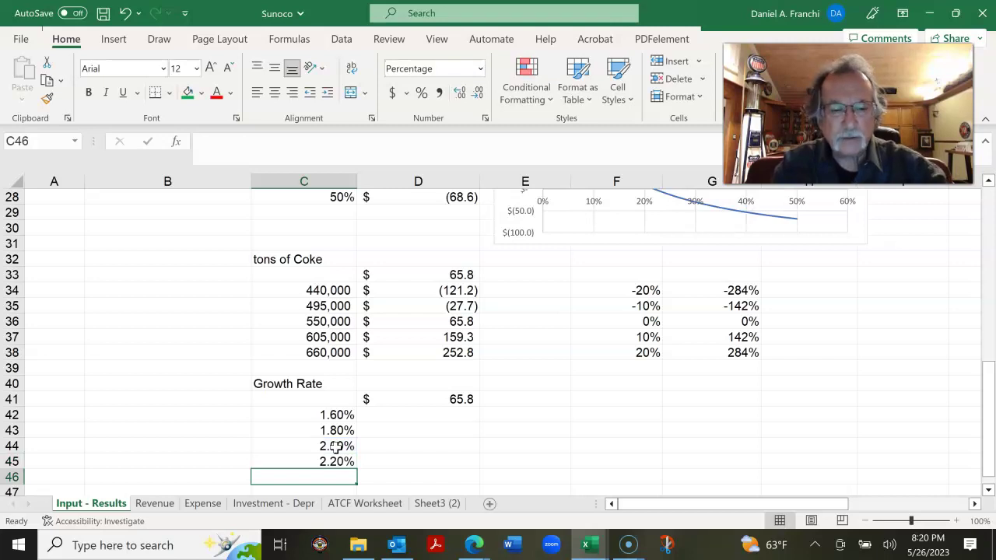
Enter a formula in cell C46 that multiplies C44 to give a growth rate of 2.40%.
{"action": "type", "text": "="}
{"action": "left_click", "coordinate": [336, 447]}
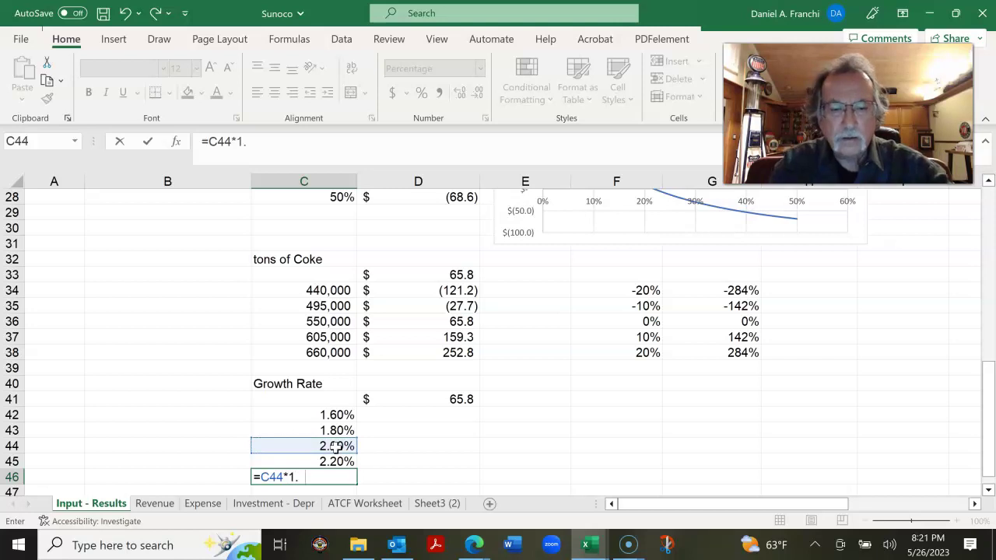
{"action": "key", "text": "Return"}
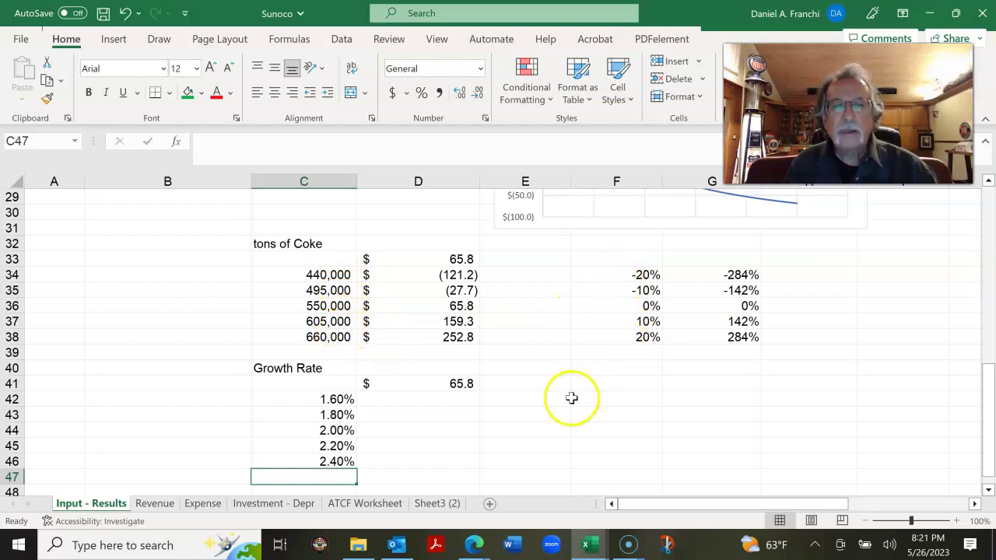
Create a one-variable data table over C41:D46 using the revenue growth rate in D6 as the column input cell.
{"action": "left_click_drag", "start_coordinate": [342, 386], "coordinate": [420, 455]}
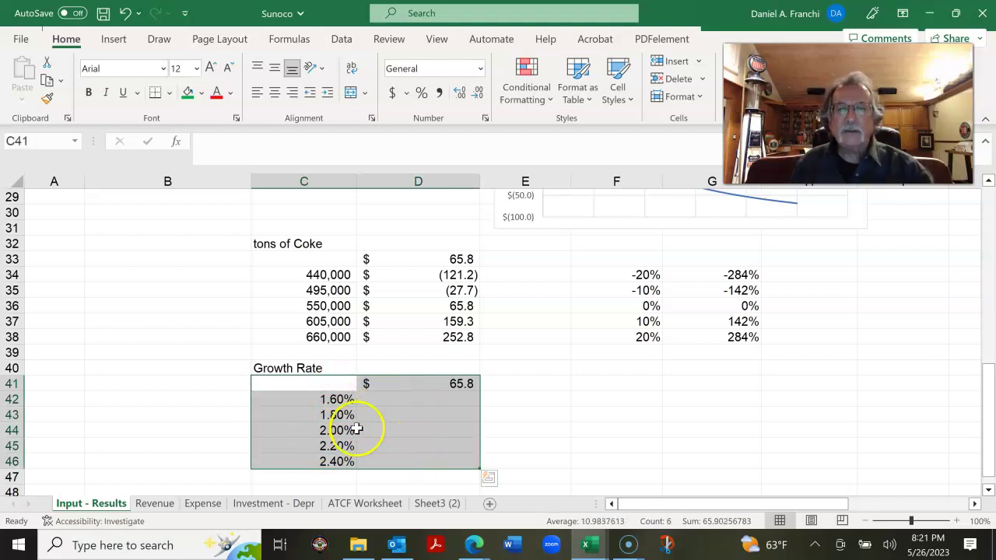
{"action": "left_click", "coordinate": [342, 41]}
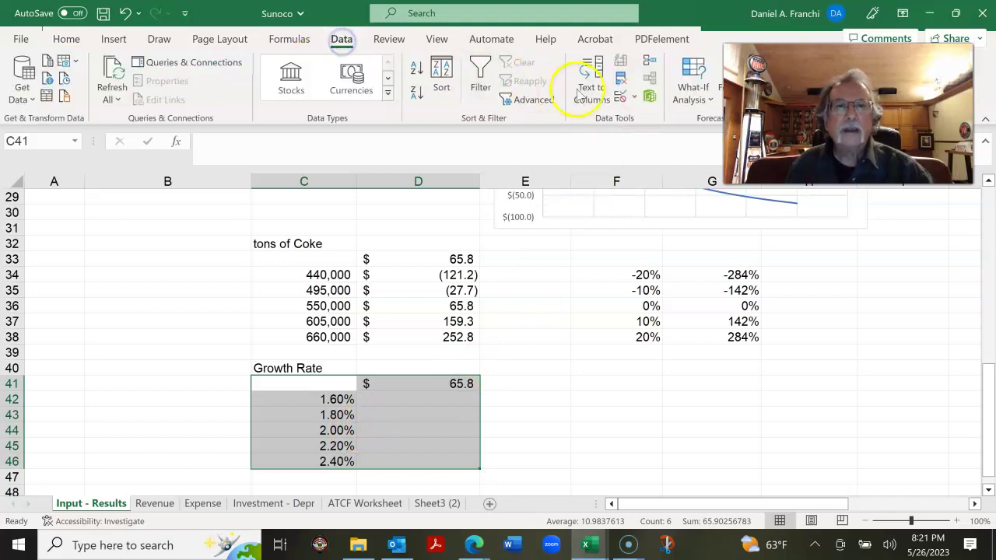
{"action": "left_click", "coordinate": [704, 101]}
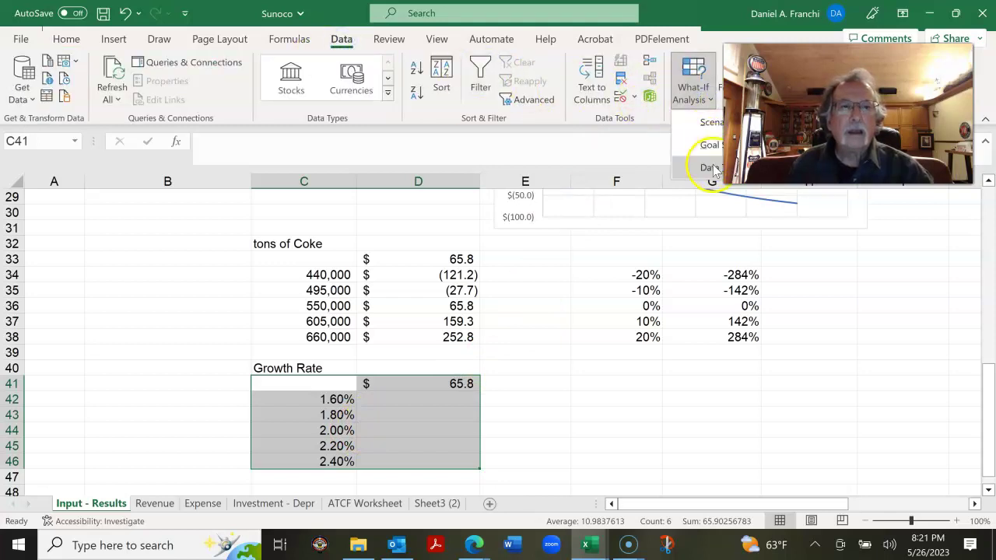
{"action": "left_click", "coordinate": [709, 167]}
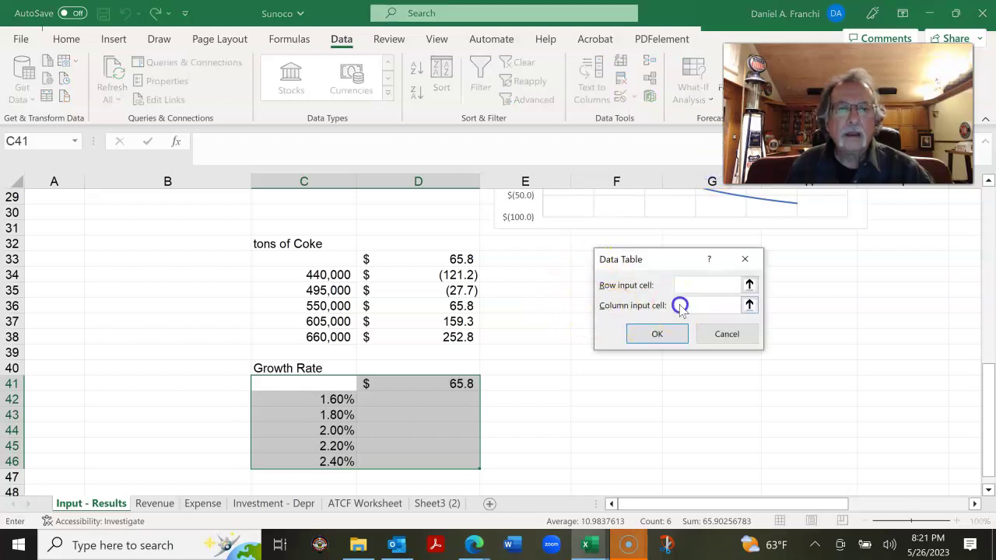
{"action": "scroll", "coordinate": [396, 328], "scroll_direction": "up", "scroll_amount": 7}
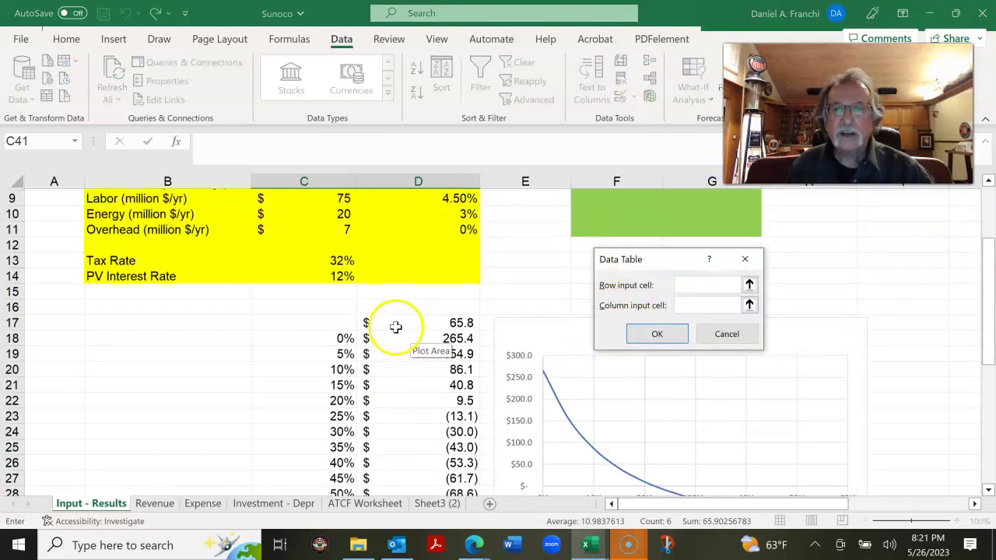
{"action": "scroll", "coordinate": [396, 327], "scroll_direction": "up", "scroll_amount": 3}
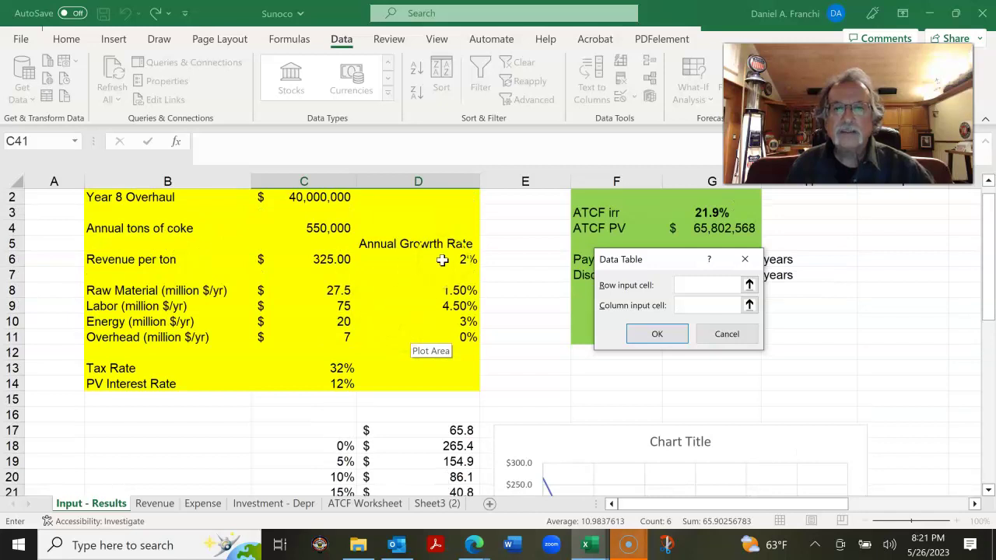
{"action": "left_click", "coordinate": [441, 259]}
{"action": "key", "text": "Return"}
{"action": "scroll", "coordinate": [542, 359], "scroll_direction": "down", "scroll_amount": 6}
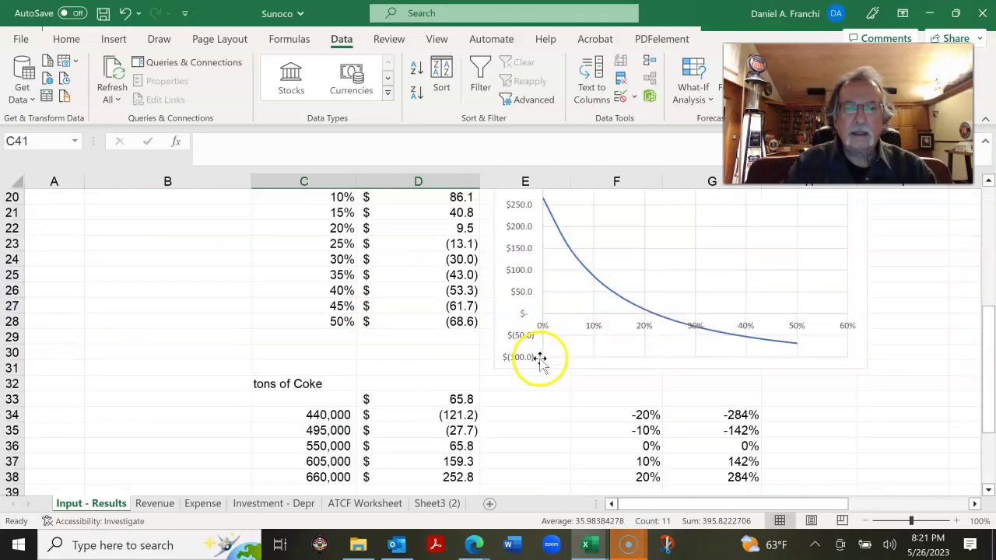
{"action": "scroll", "coordinate": [542, 359], "scroll_direction": "down", "scroll_amount": 3}
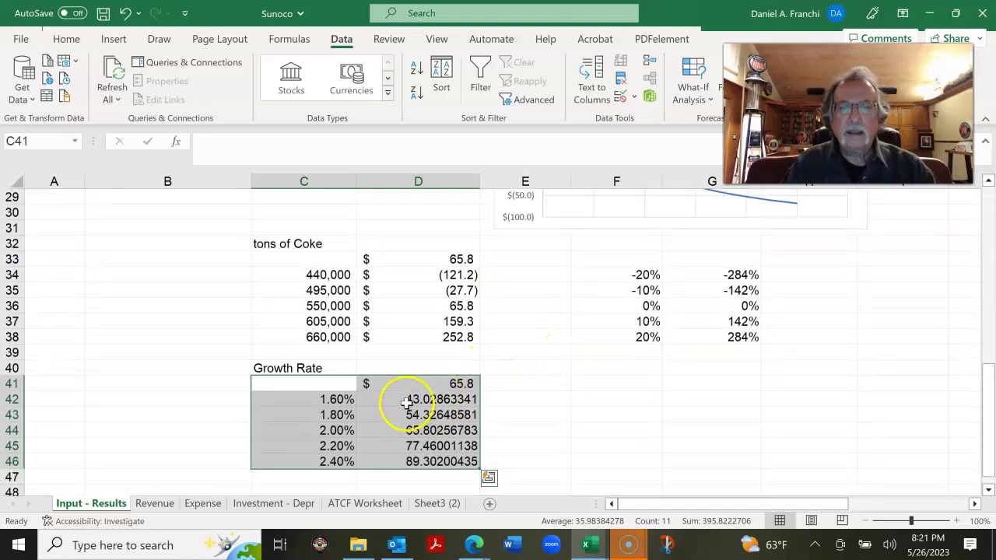
{"action": "left_click", "coordinate": [67, 39]}
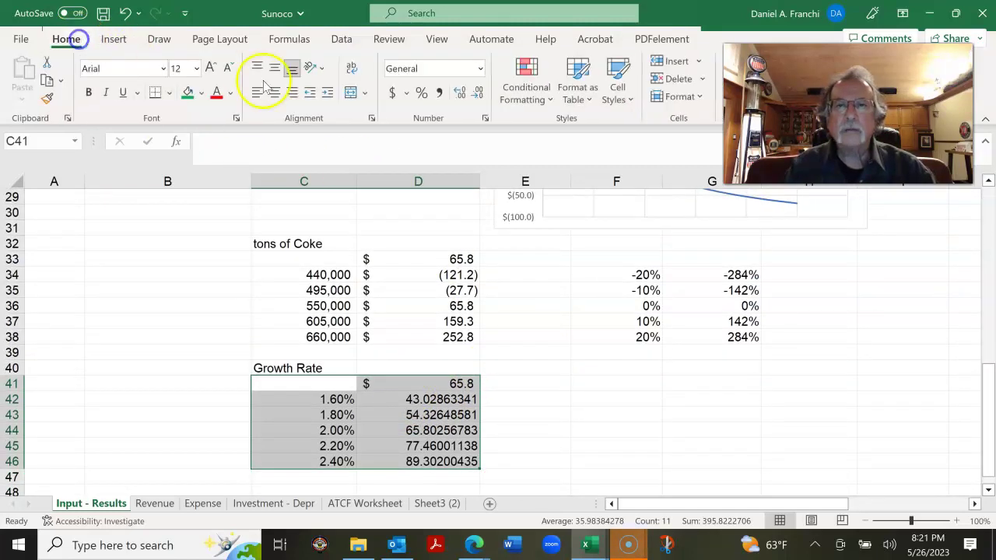
{"action": "left_click", "coordinate": [392, 95]}
{"action": "left_click", "coordinate": [476, 93]}
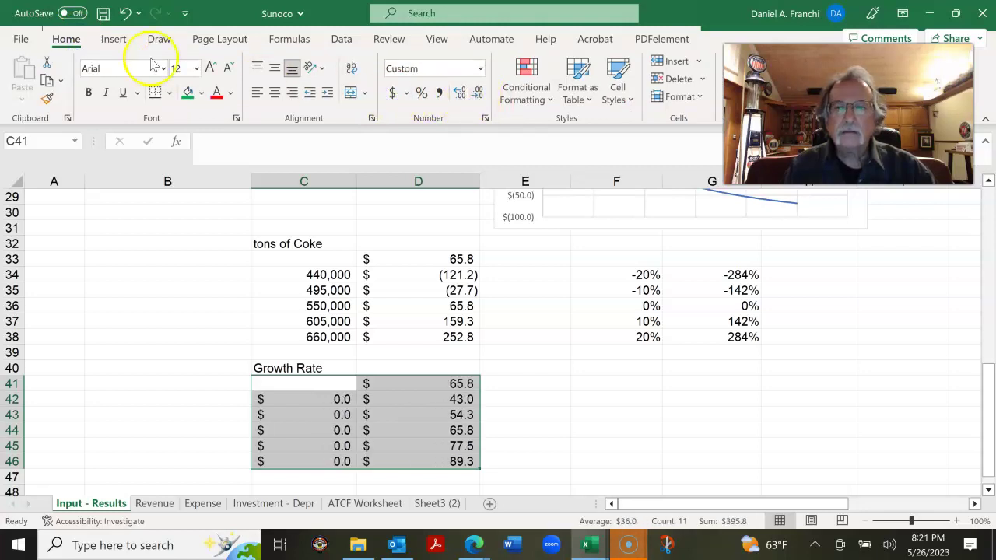
{"action": "left_click", "coordinate": [125, 14]}
{"action": "left_click", "coordinate": [125, 14]}
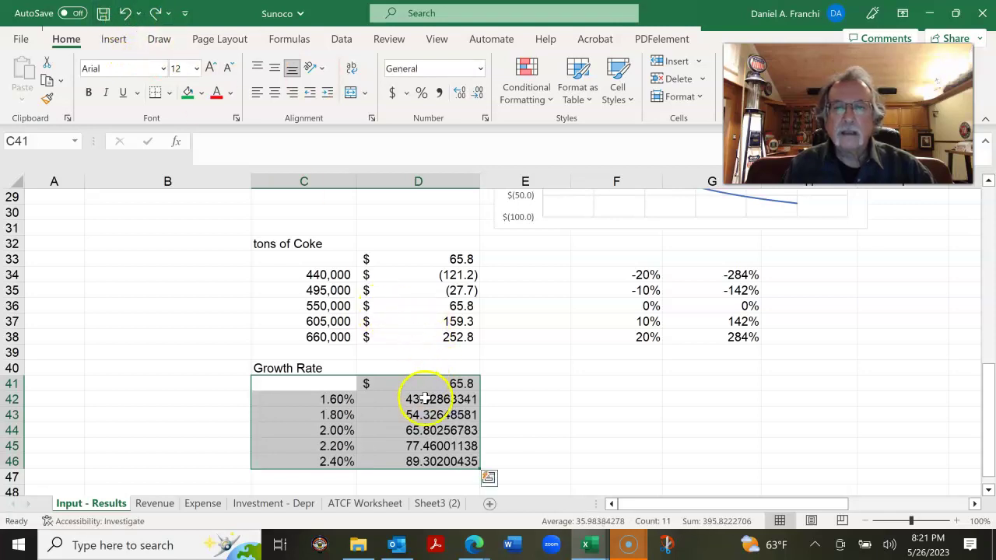
Format the growth rate data table results in D42:D46 as currency with one decimal place.
{"action": "left_click_drag", "start_coordinate": [426, 403], "coordinate": [427, 455]}
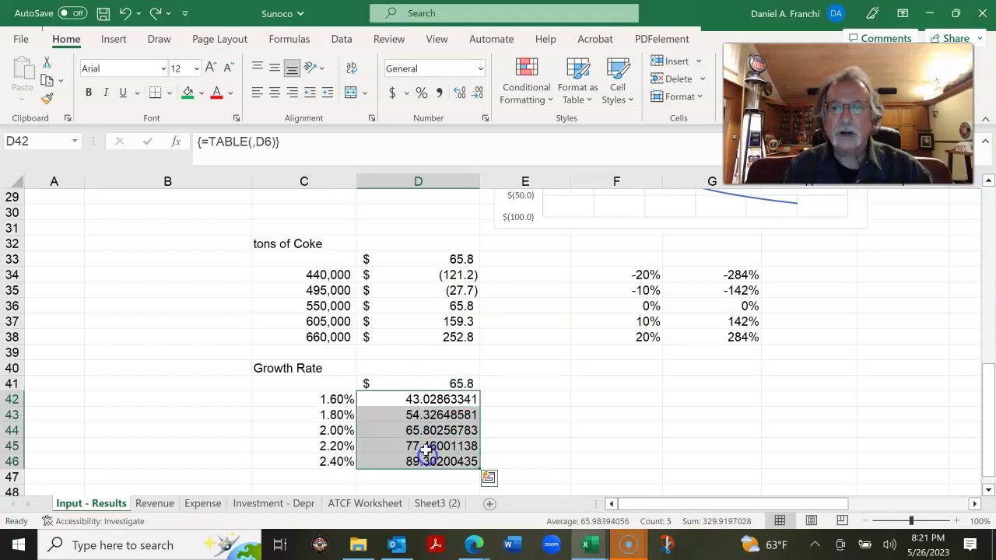
{"action": "left_click", "coordinate": [389, 94]}
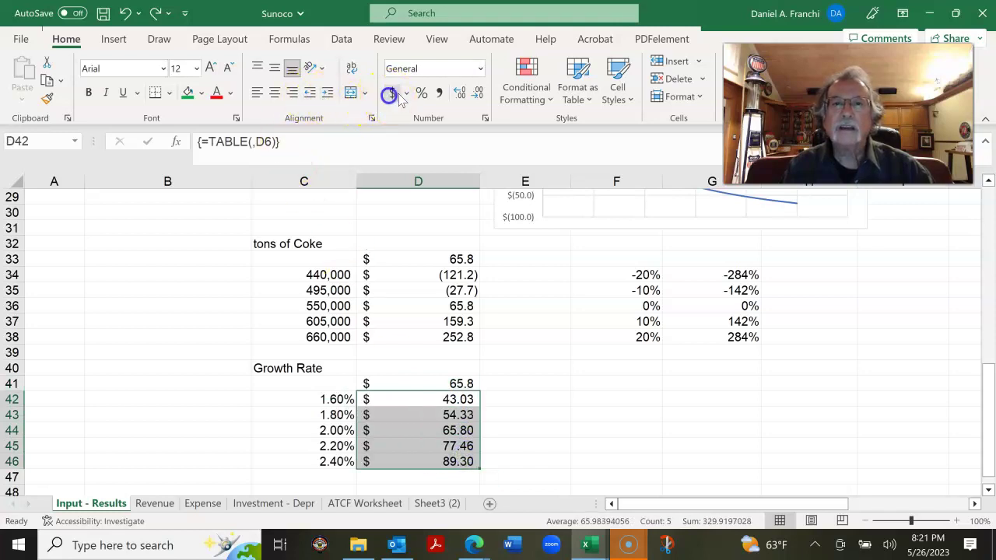
{"action": "left_click", "coordinate": [477, 94]}
{"action": "left_click", "coordinate": [478, 96]}
{"action": "left_click", "coordinate": [427, 367]}
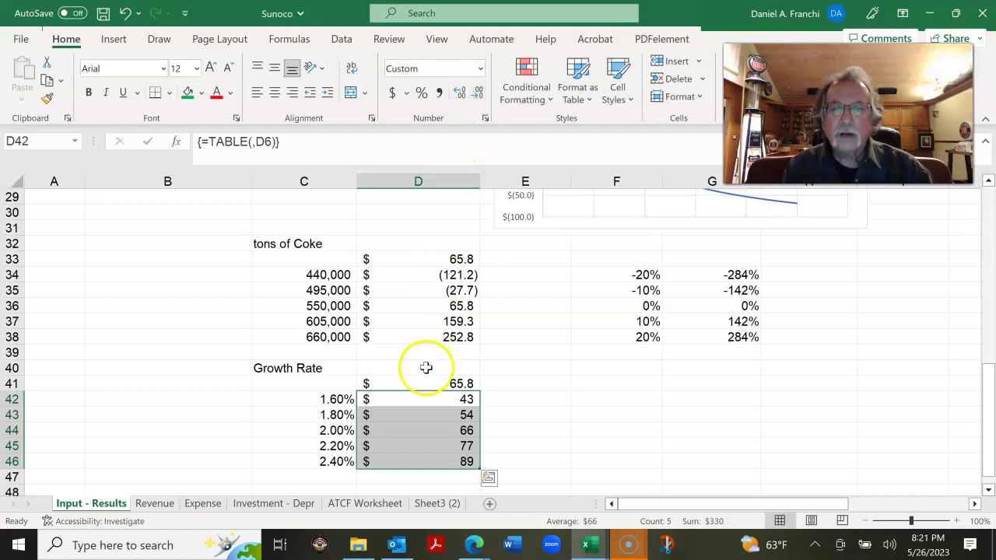
{"action": "left_click", "coordinate": [460, 93]}
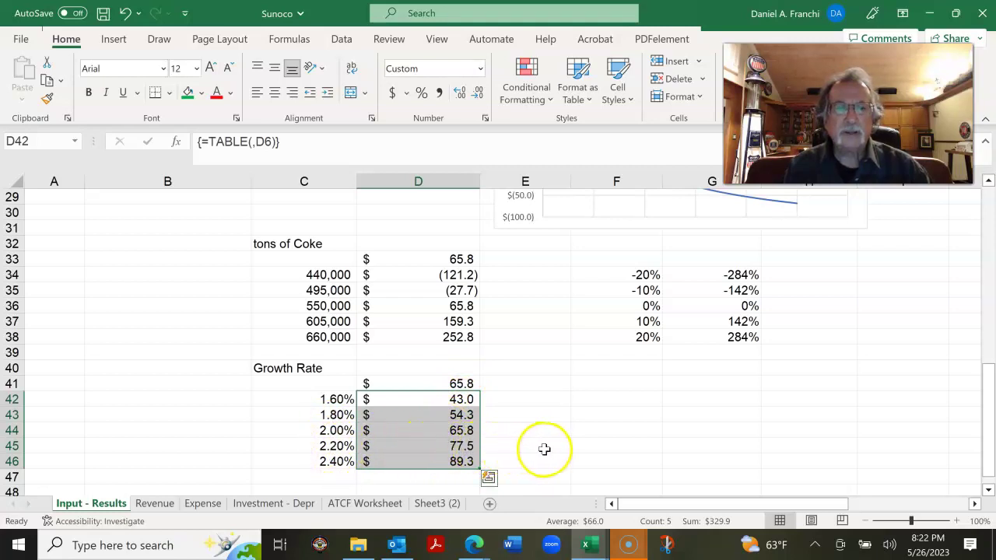
{"action": "left_click", "coordinate": [623, 385]}
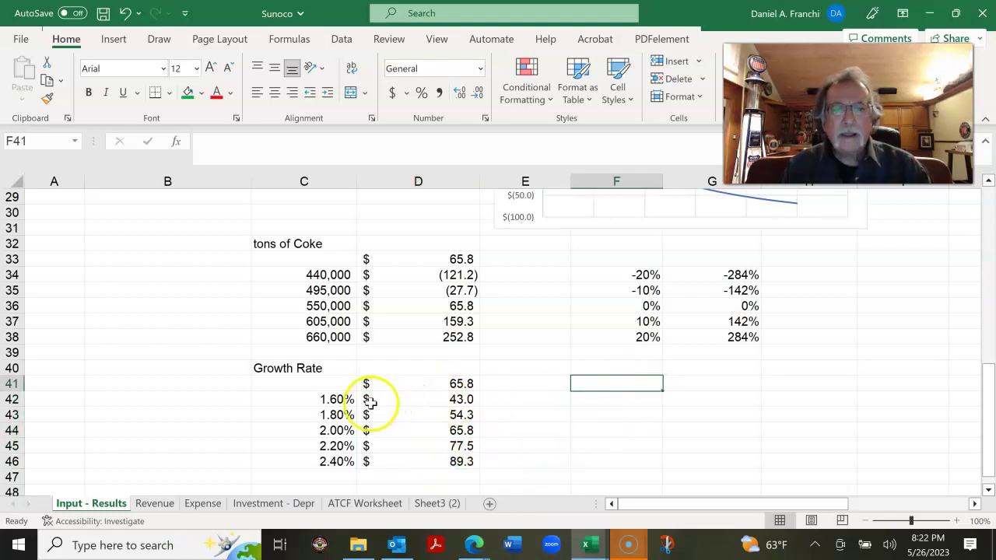
{"action": "left_click", "coordinate": [343, 401]}
{"action": "left_click_drag", "start_coordinate": [343, 400], "coordinate": [346, 461]}
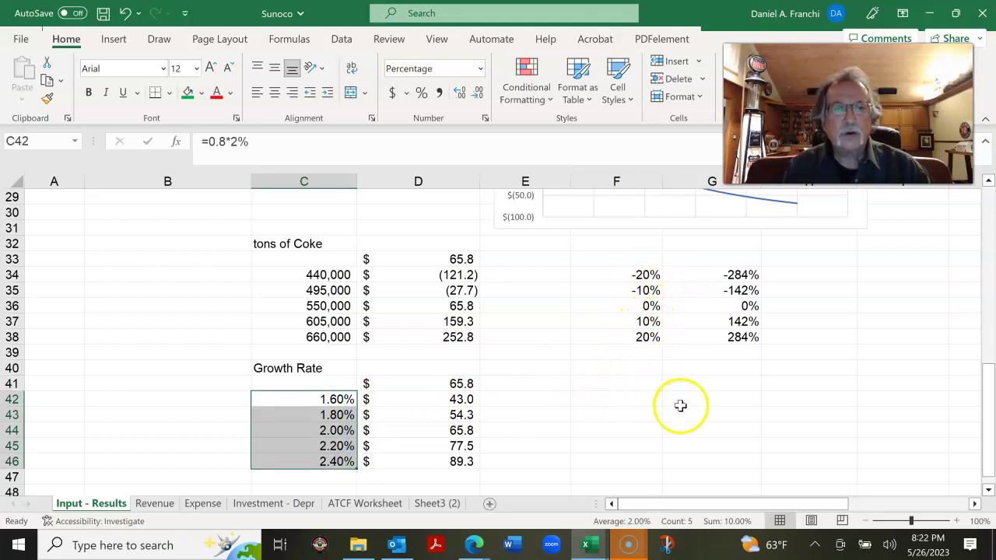
Enter the column headers Coke Variation in G33 and GR Variation in H33 above the percentage changes.
{"action": "scroll", "coordinate": [684, 404], "scroll_direction": "up", "scroll_amount": 2}
{"action": "scroll", "coordinate": [692, 398], "scroll_direction": "down", "scroll_amount": 1}
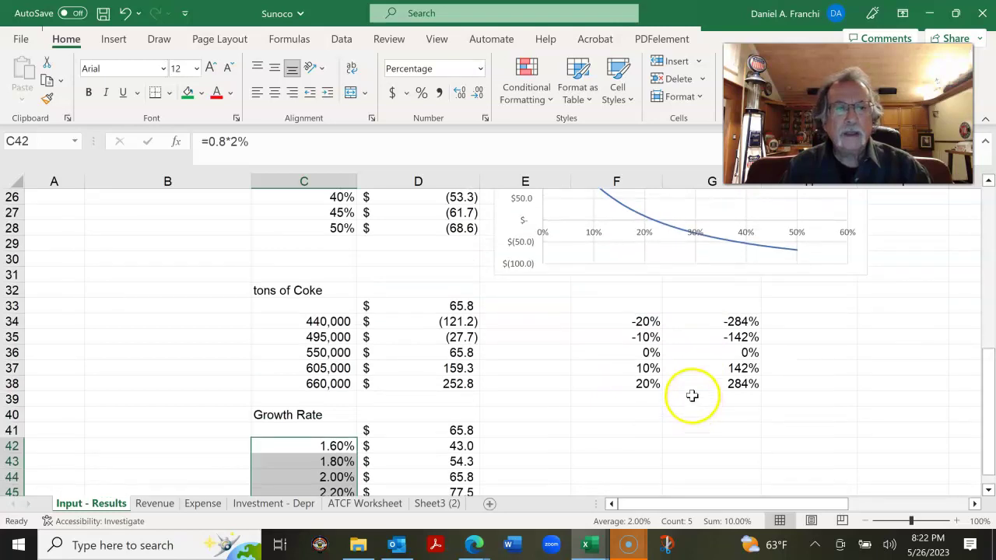
{"action": "left_click", "coordinate": [727, 305]}
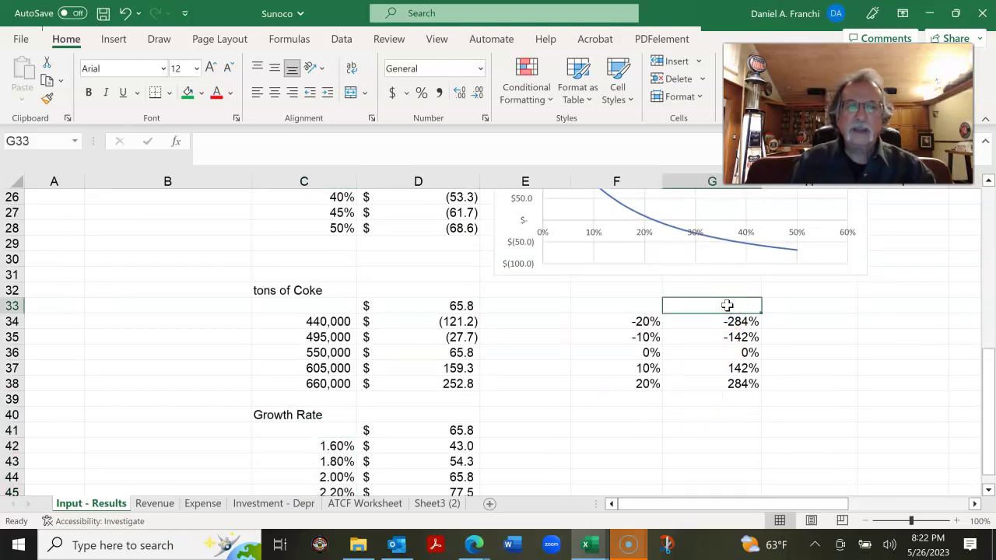
{"action": "left_click", "coordinate": [698, 277], "text": "shift"}
{"action": "type", "text": "oke"}
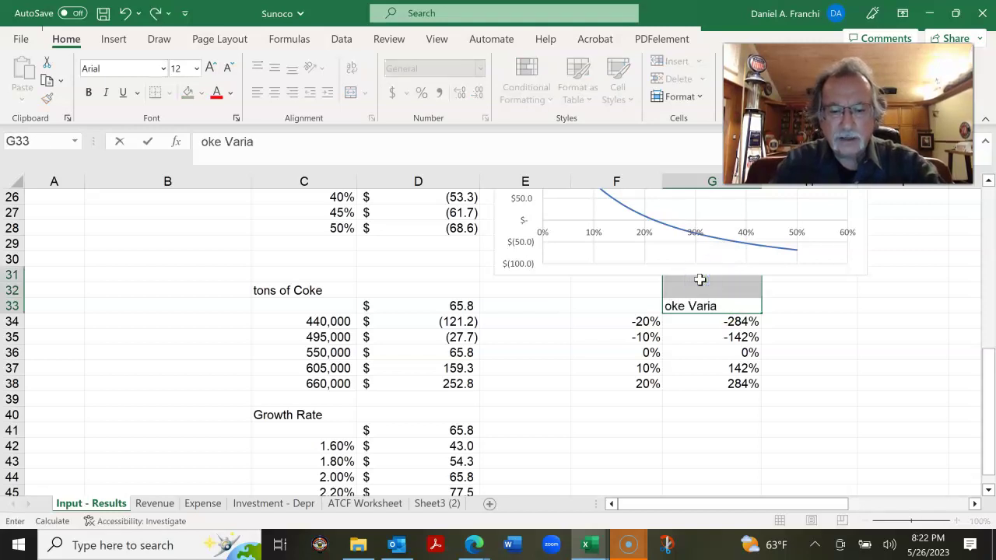
{"action": "type", "text": " Variation"}
{"action": "left_click", "coordinate": [698, 325]}
{"action": "left_click", "coordinate": [689, 309]}
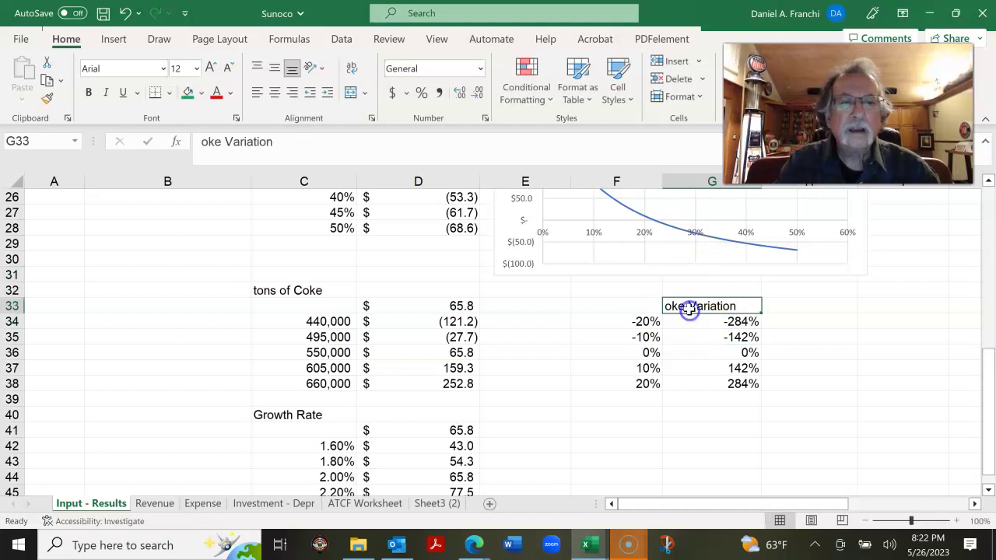
{"action": "left_click", "coordinate": [203, 145]}
{"action": "type", "text": "C"}
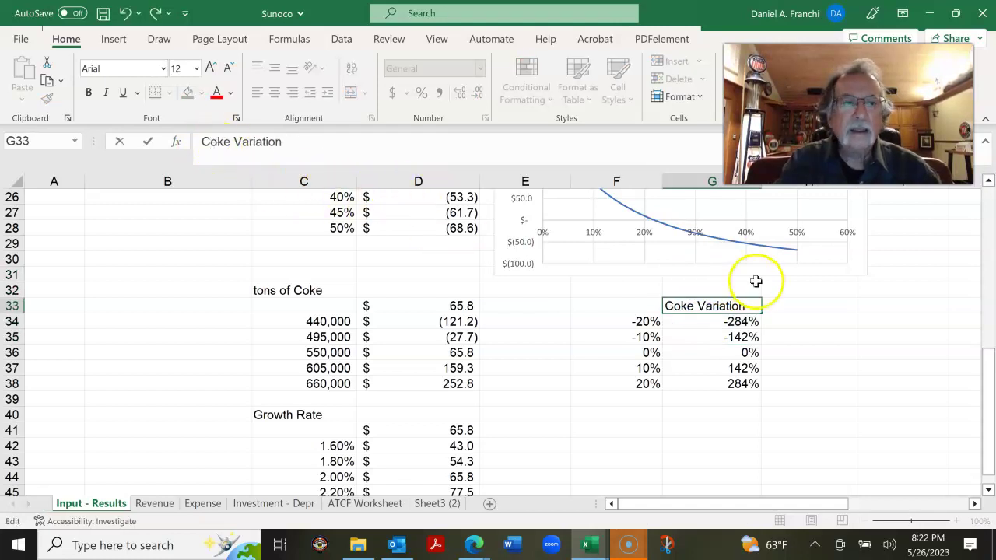
{"action": "left_click", "coordinate": [798, 309]}
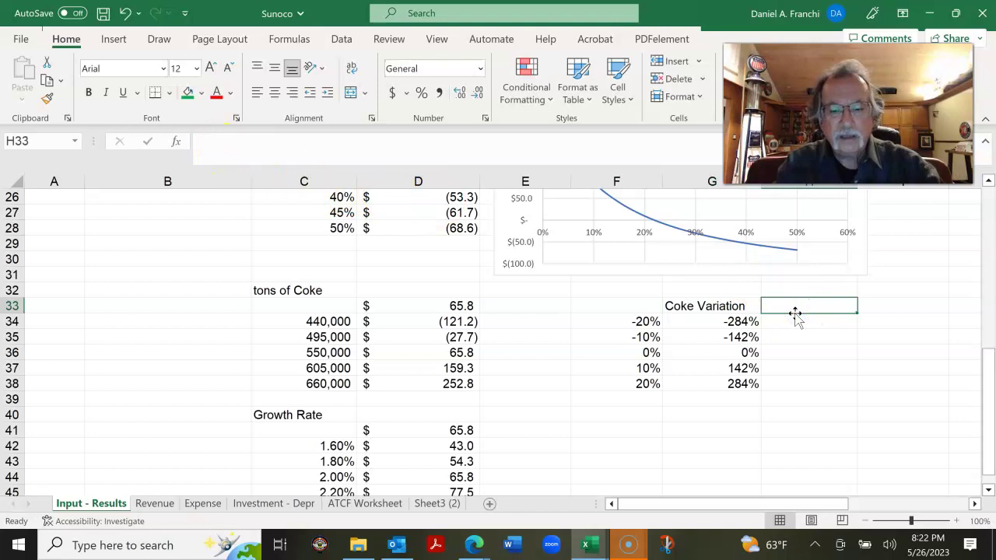
{"action": "type", "text": "GR Variation"}
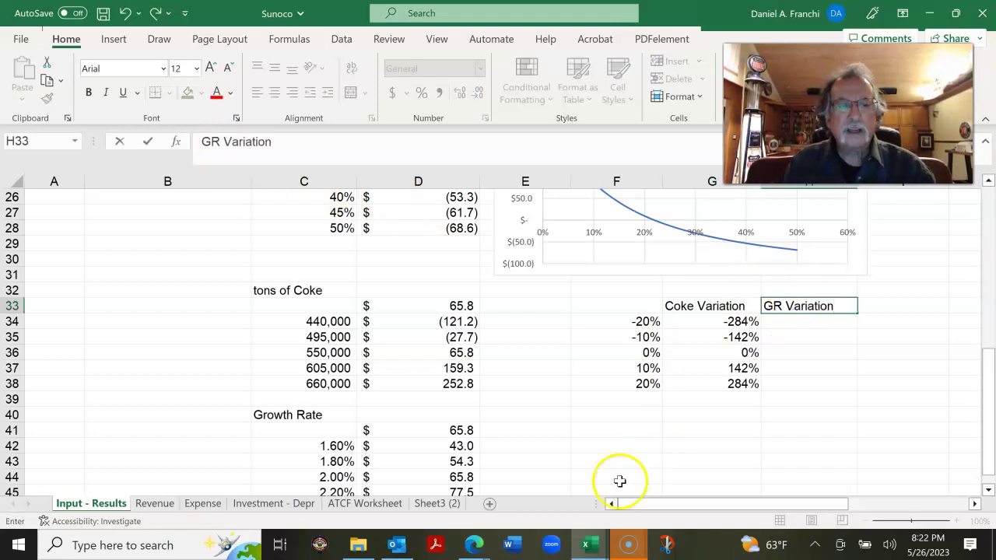
Enter =(D42-$D$41)/$D$41 in H34 for the percentage change in present value at the lowest growth rate.
{"action": "left_click", "coordinate": [794, 321]}
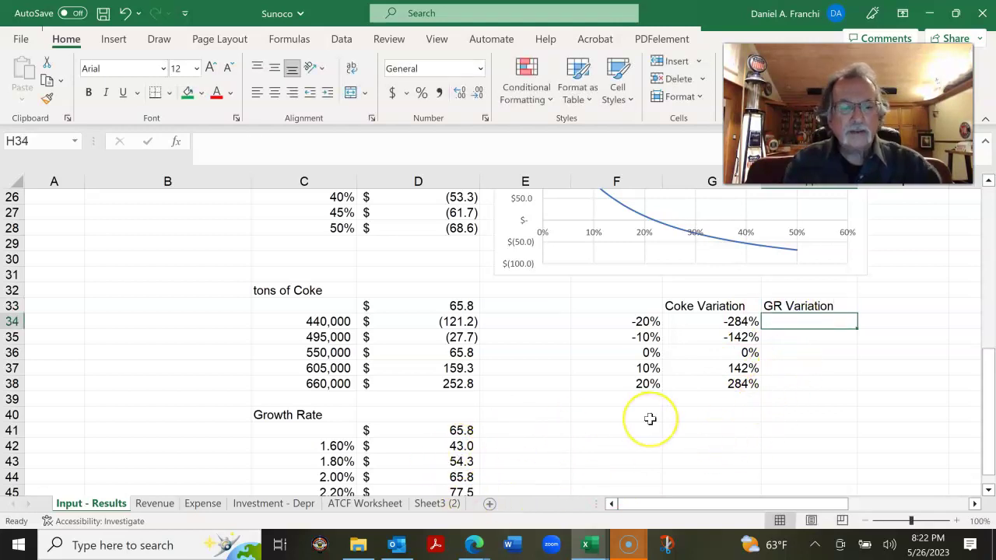
{"action": "type", "text": "=("}
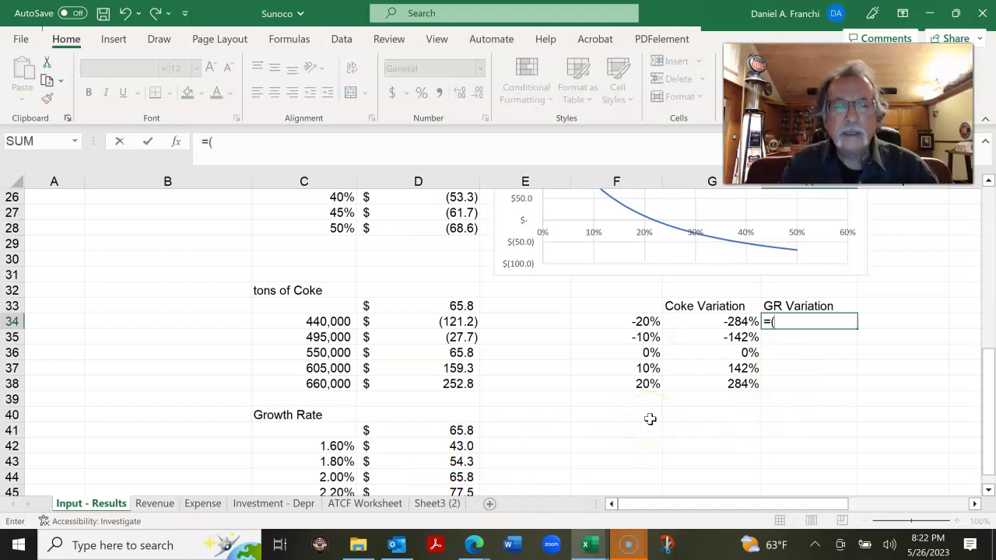
{"action": "left_click", "coordinate": [454, 444]}
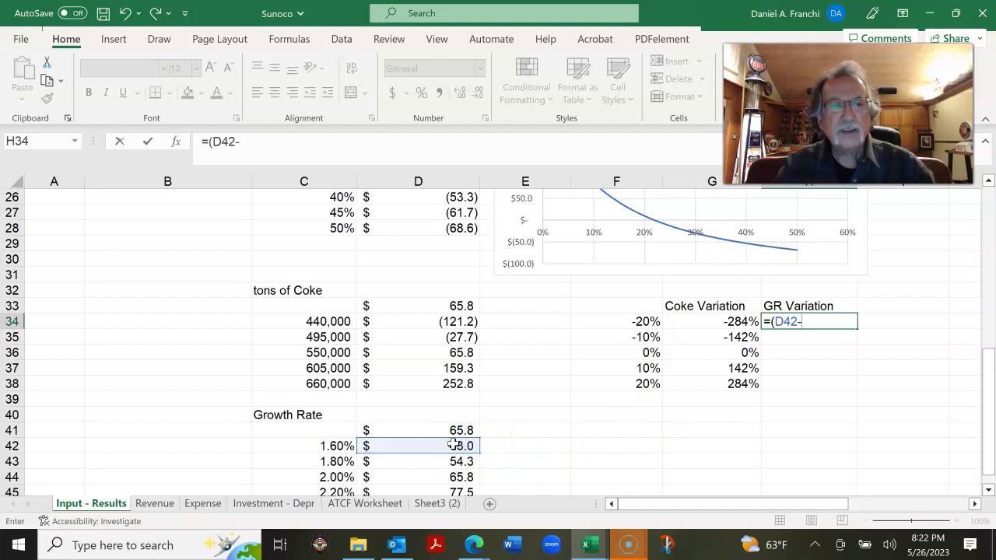
{"action": "type", "text": "-"}
{"action": "left_click", "coordinate": [433, 432]}
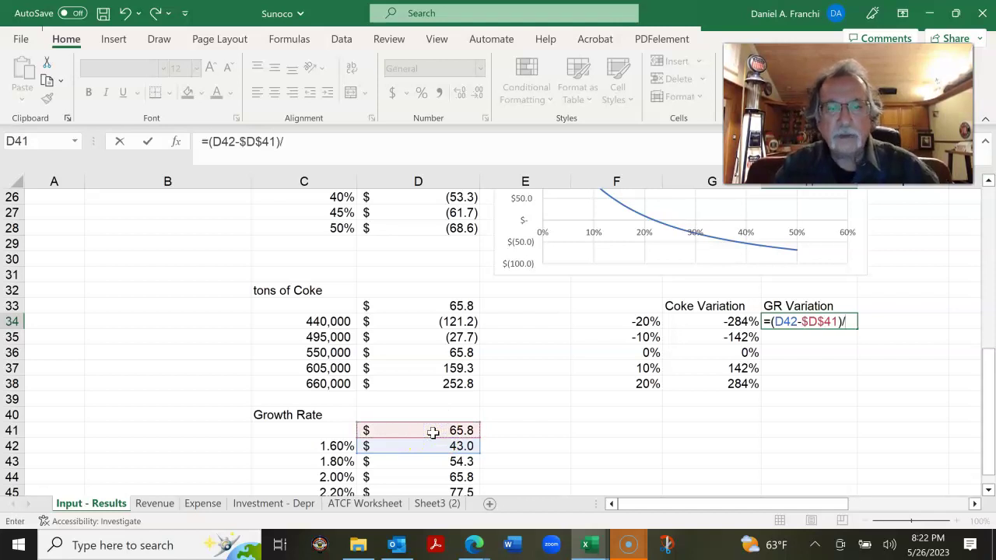
{"action": "left_click", "coordinate": [432, 432]}
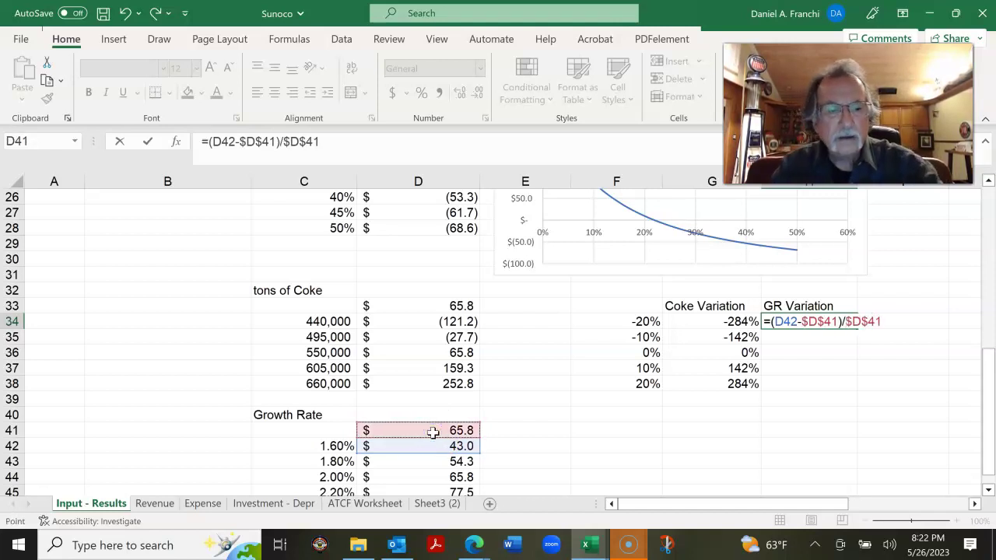
{"action": "key", "text": "Return"}
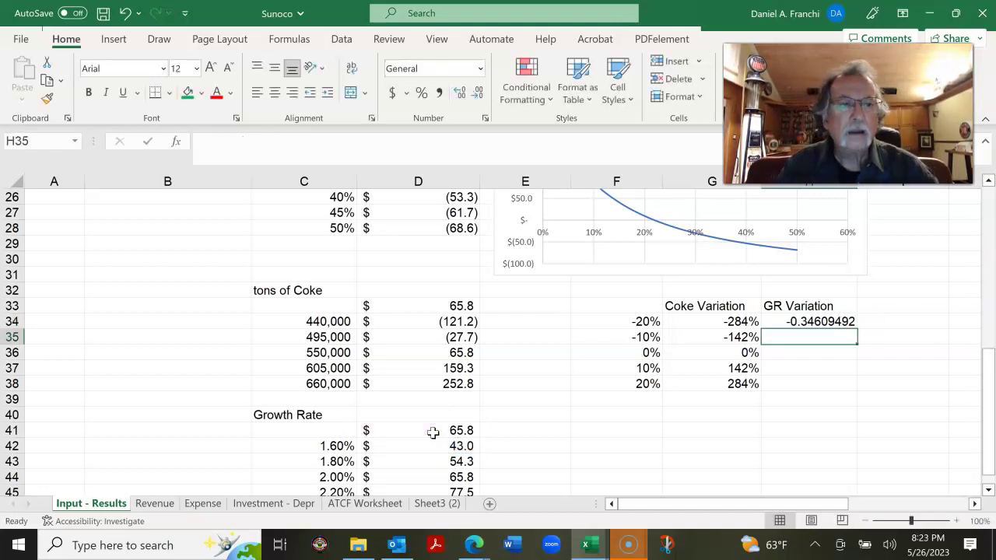
Format H34 as a percentage with one decimal place and fill its formula down through H38.
{"action": "left_click", "coordinate": [809, 321]}
{"action": "left_click", "coordinate": [478, 92]}
{"action": "left_click", "coordinate": [478, 91]}
{"action": "left_click", "coordinate": [421, 93]}
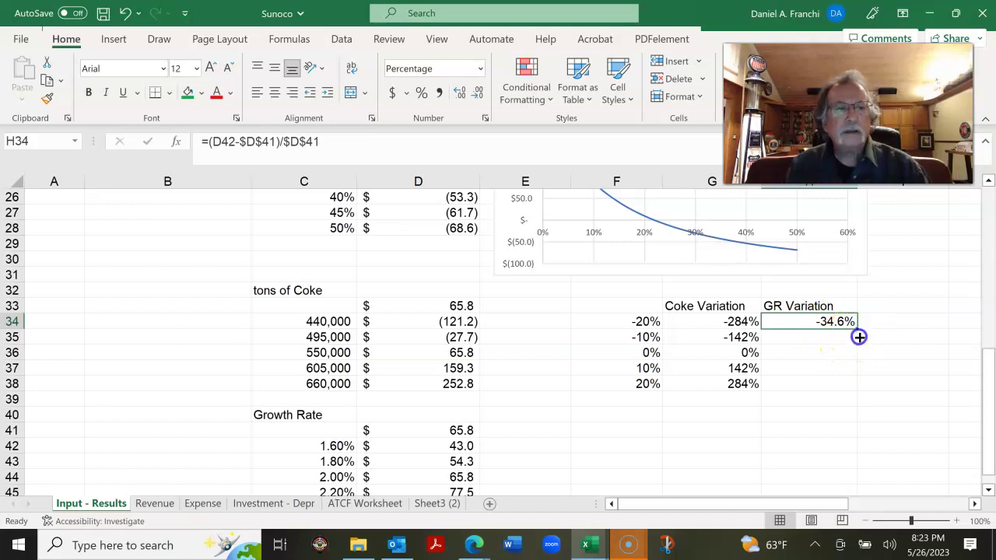
{"action": "left_click_drag", "start_coordinate": [855, 380], "coordinate": [854, 383]}
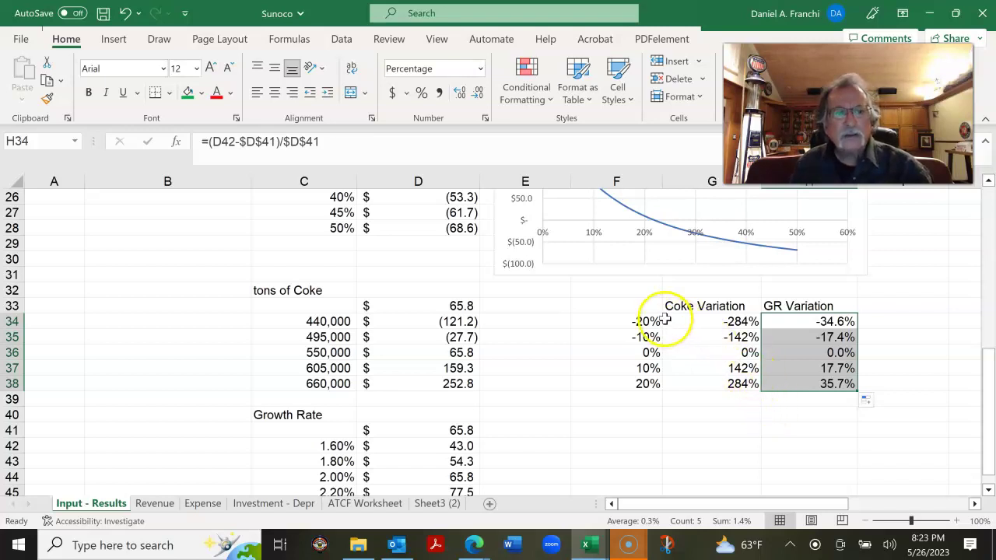
Insert a scatter chart with lines and no markers from the variation table in F33:H38.
{"action": "left_click_drag", "start_coordinate": [635, 309], "coordinate": [811, 387]}
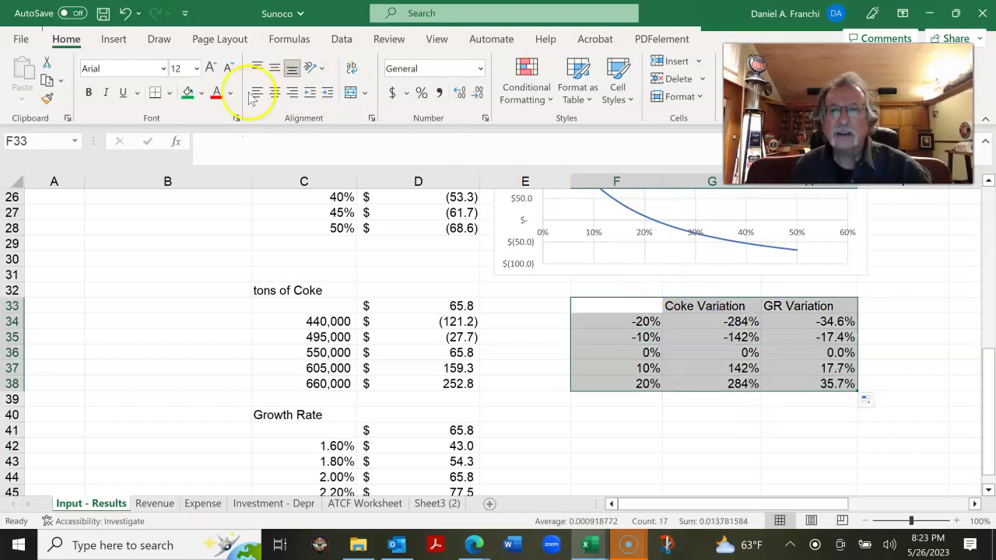
{"action": "left_click", "coordinate": [113, 38]}
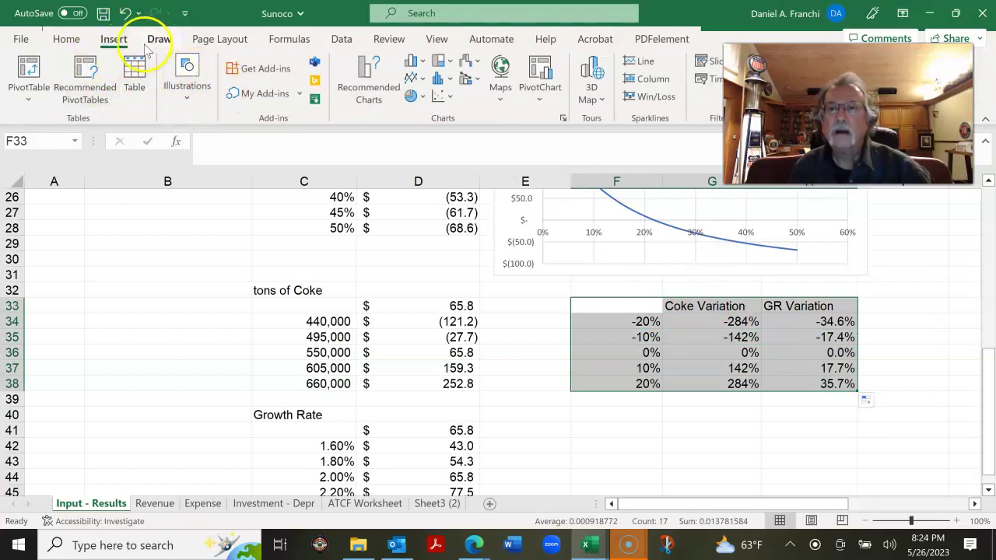
{"action": "left_click", "coordinate": [441, 95]}
{"action": "left_click", "coordinate": [537, 148]}
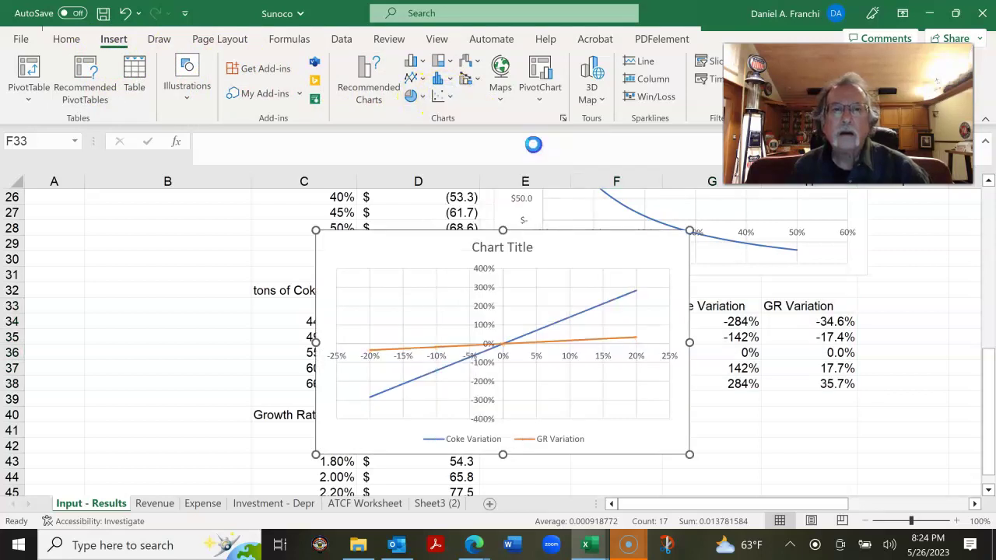
Move the variation scatter chart directly below the variation table and center its title above the plot area.
{"action": "left_click_drag", "start_coordinate": [539, 251], "coordinate": [630, 332]}
{"action": "left_click_drag", "start_coordinate": [538, 237], "coordinate": [775, 400]}
{"action": "scroll", "coordinate": [755, 350], "scroll_direction": "down", "scroll_amount": 2}
{"action": "scroll", "coordinate": [751, 345], "scroll_direction": "down", "scroll_amount": 1}
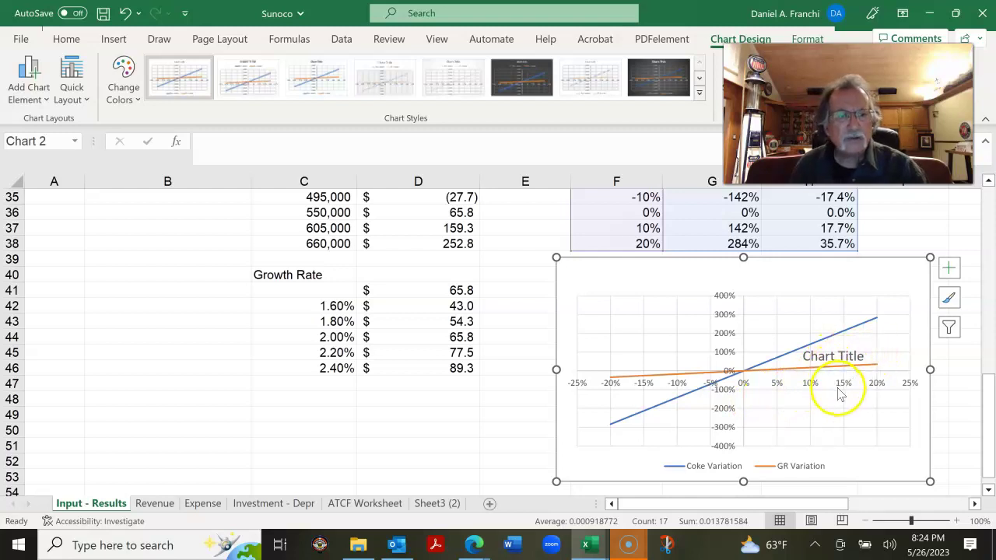
{"action": "left_click", "coordinate": [826, 350]}
{"action": "left_click_drag", "start_coordinate": [831, 347], "coordinate": [744, 272]}
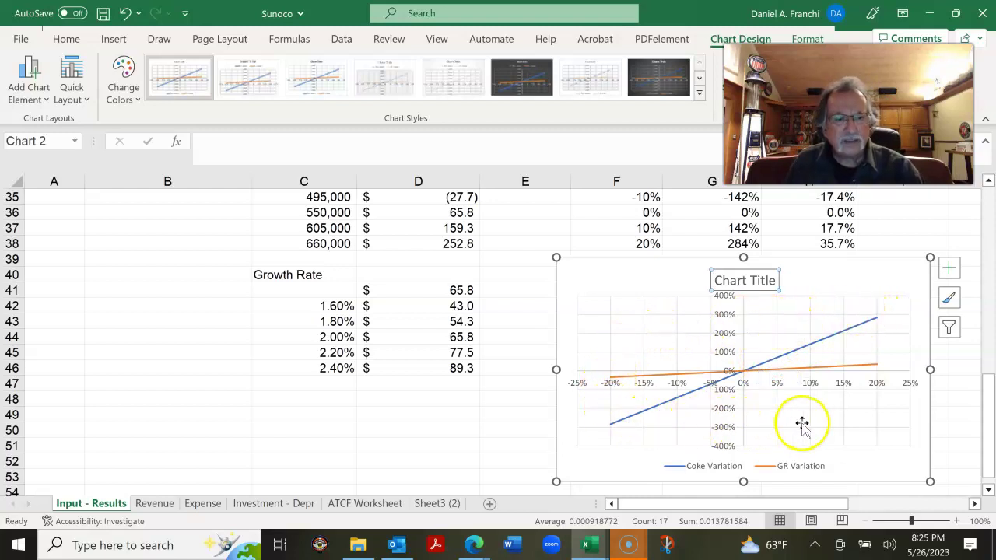
Set the revenue growth rate in D6 to 1.6% and check its effect on the variation table and chart.
{"action": "scroll", "coordinate": [471, 400], "scroll_direction": "up", "scroll_amount": 3}
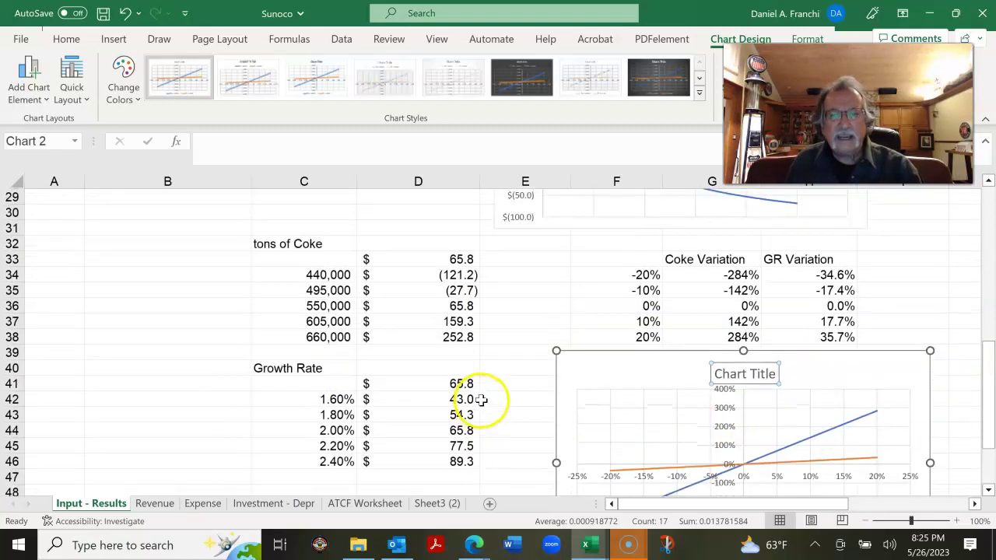
{"action": "scroll", "coordinate": [489, 402], "scroll_direction": "down", "scroll_amount": 2}
{"action": "scroll", "coordinate": [490, 400], "scroll_direction": "up", "scroll_amount": 10}
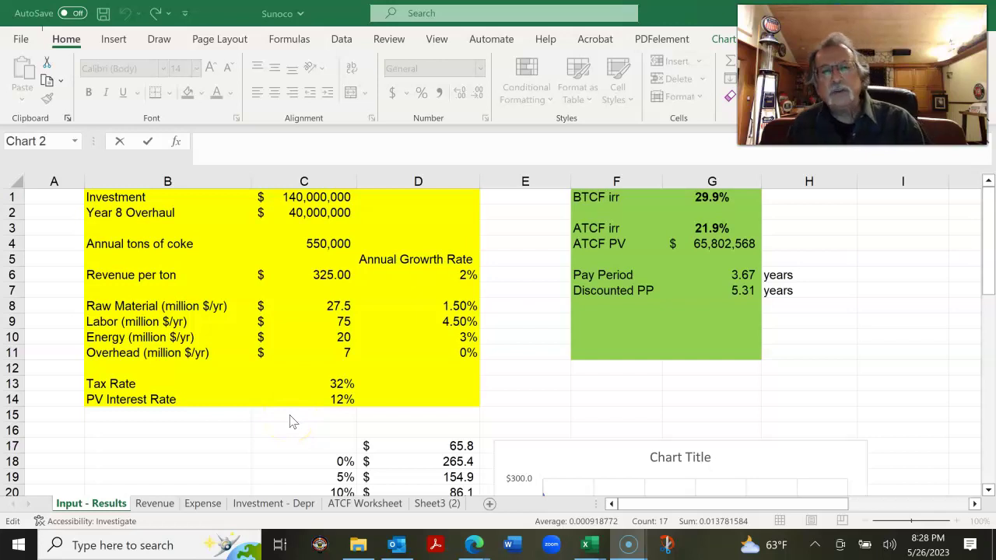
{"action": "left_click", "coordinate": [445, 276]}
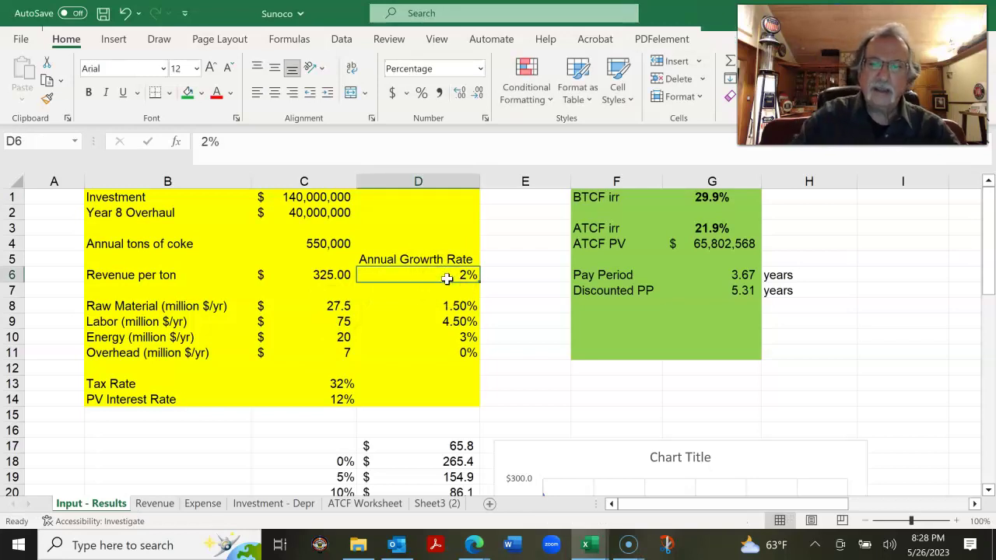
{"action": "type", "text": "1."}
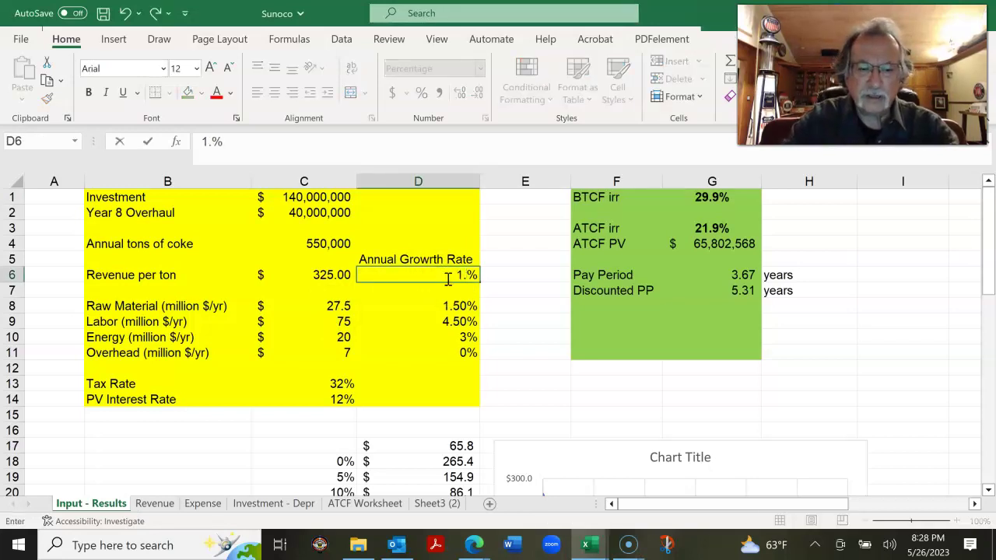
{"action": "type", "text": "6"}
{"action": "left_click", "coordinate": [479, 289]}
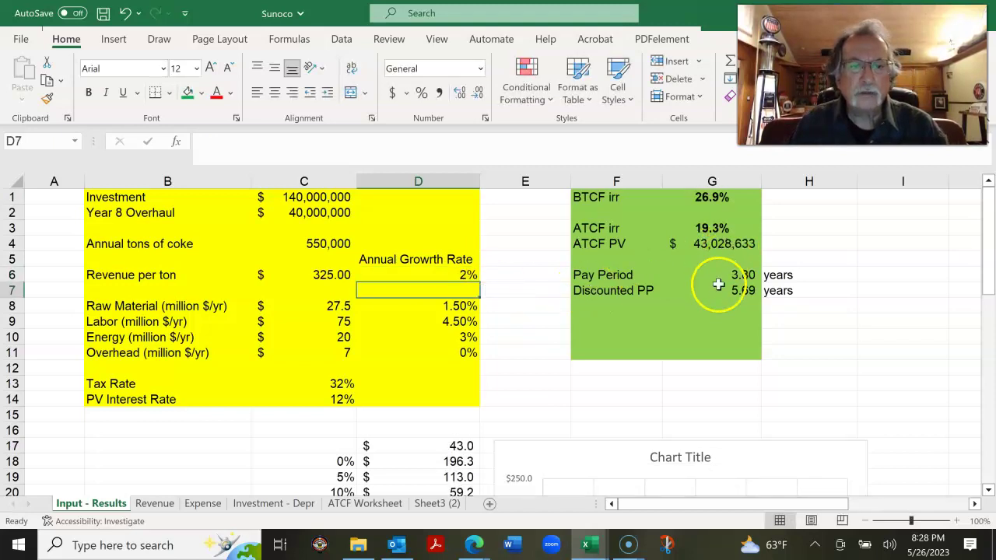
{"action": "scroll", "coordinate": [685, 378], "scroll_direction": "down", "scroll_amount": 10}
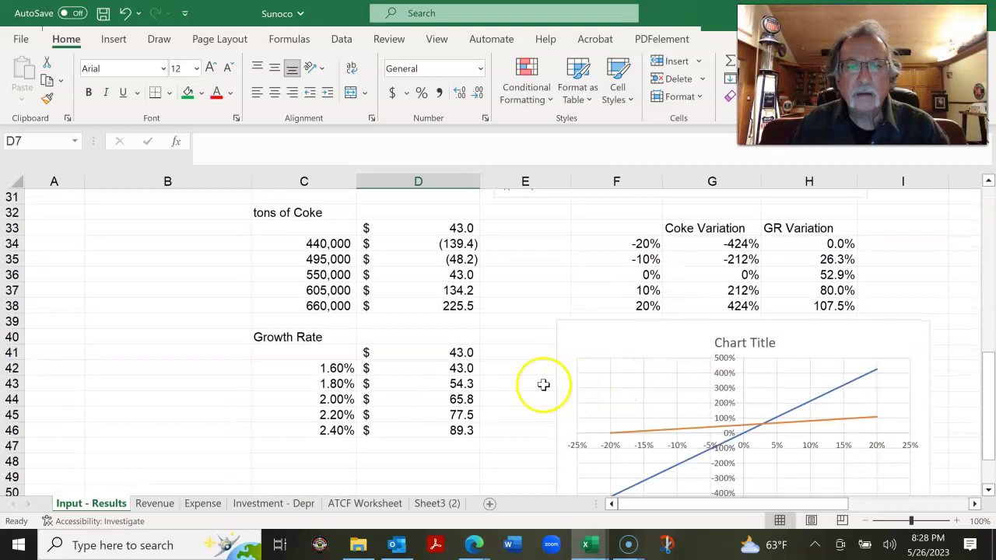
Display the revenue growth rate in D6 with one decimal place.
{"action": "scroll", "coordinate": [529, 375], "scroll_direction": "up", "scroll_amount": 8}
{"action": "scroll", "coordinate": [529, 375], "scroll_direction": "up", "scroll_amount": 2}
{"action": "left_click", "coordinate": [457, 276]}
{"action": "left_click", "coordinate": [461, 91]}
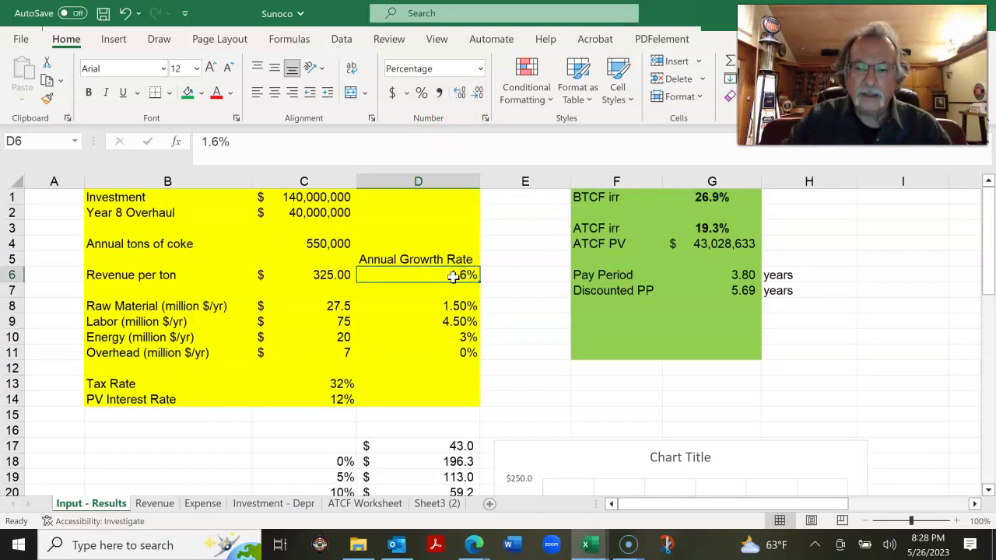
Try a revenue growth rate of 1.8% in D6 and return it to 2%.
{"action": "type", "text": "1"}
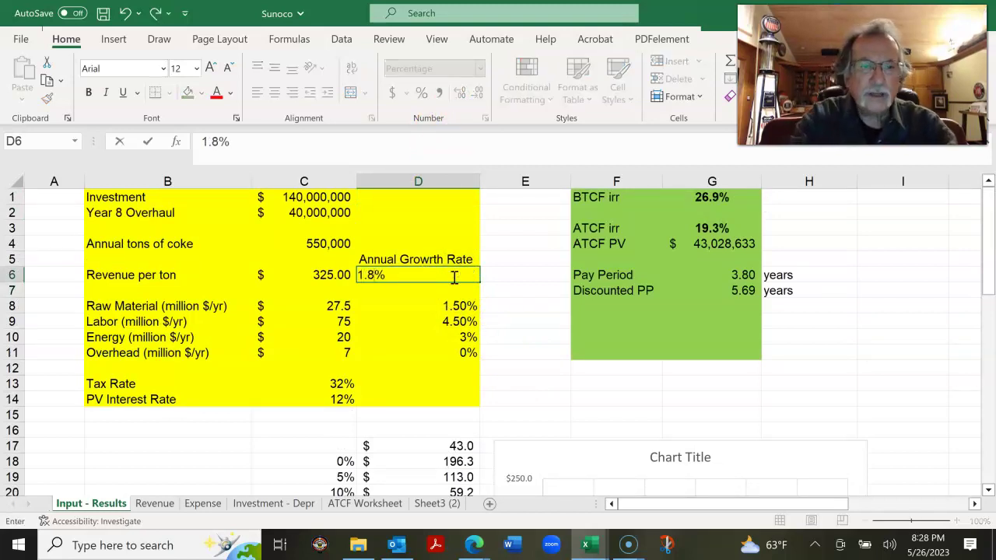
{"action": "key", "text": "Return"}
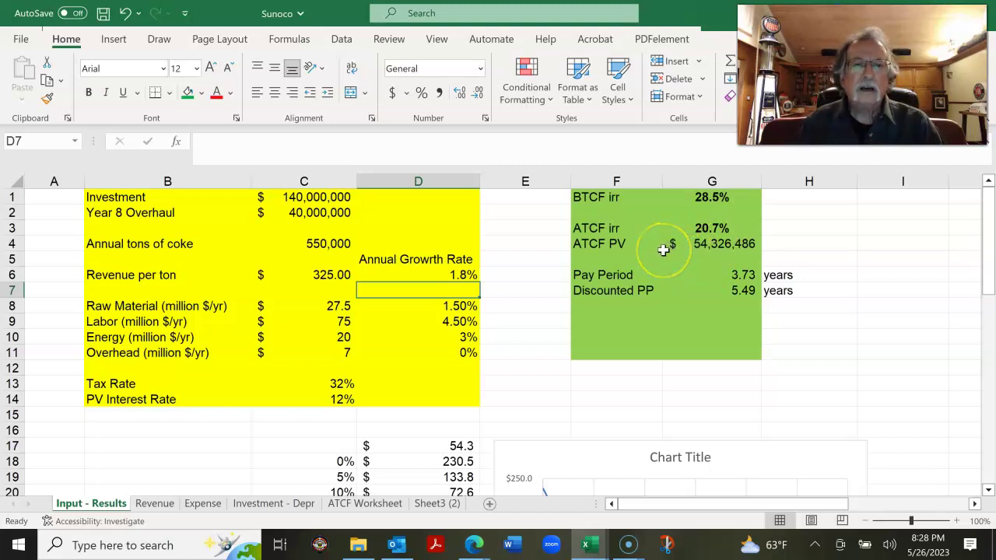
{"action": "left_click", "coordinate": [465, 275]}
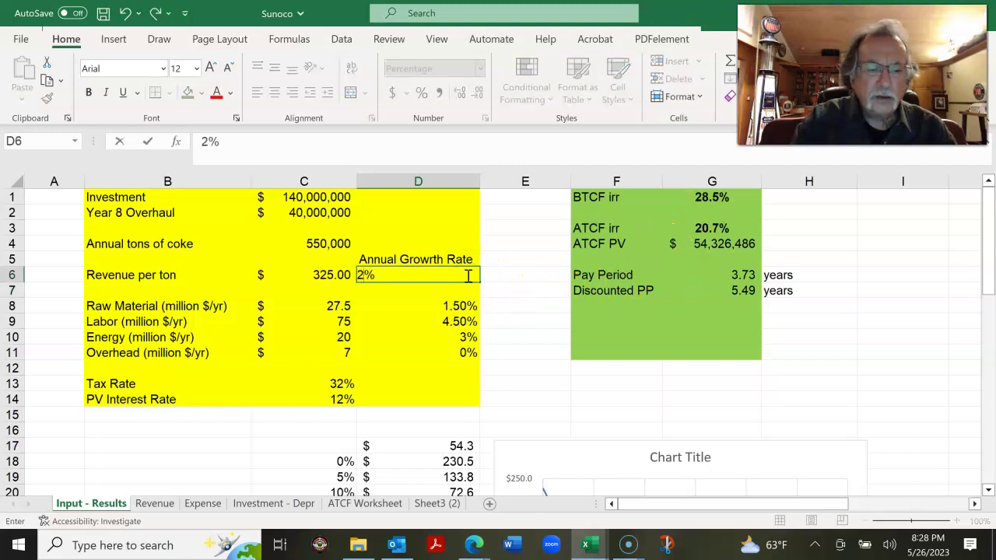
{"action": "key", "text": "Return"}
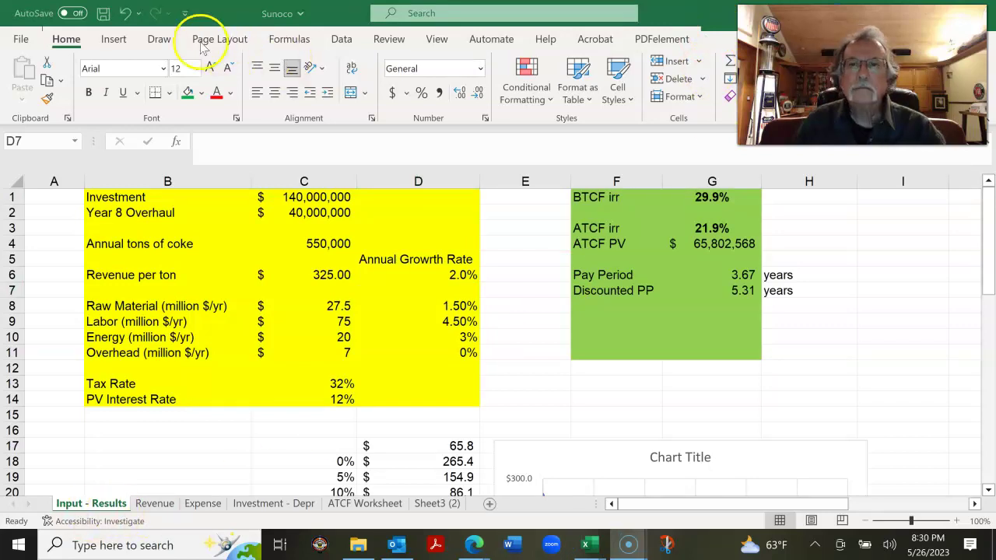
Start a Goal Seek analysis with the ATCF PV in G4 as the cell to set.
{"action": "left_click", "coordinate": [348, 44]}
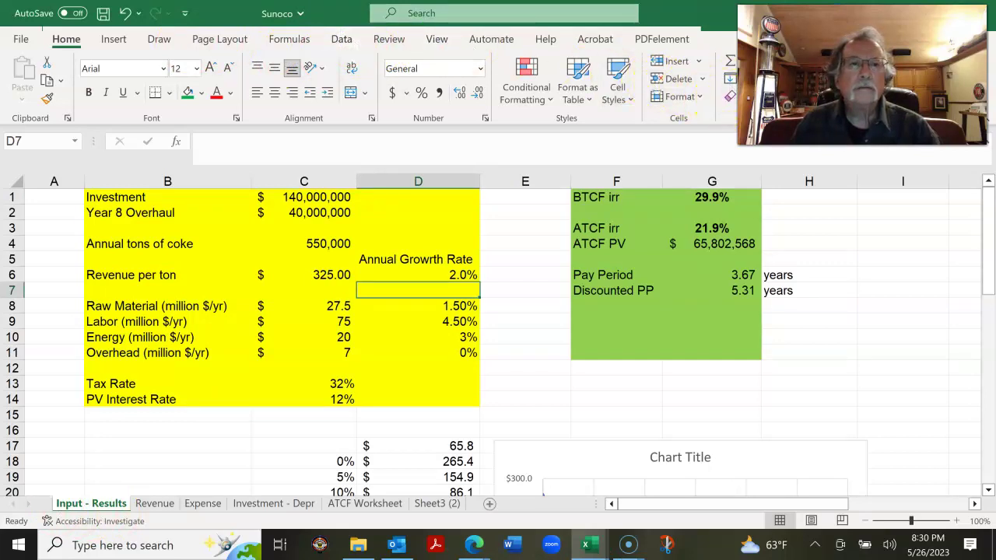
{"action": "left_click_drag", "start_coordinate": [863, 61], "coordinate": [872, 181]}
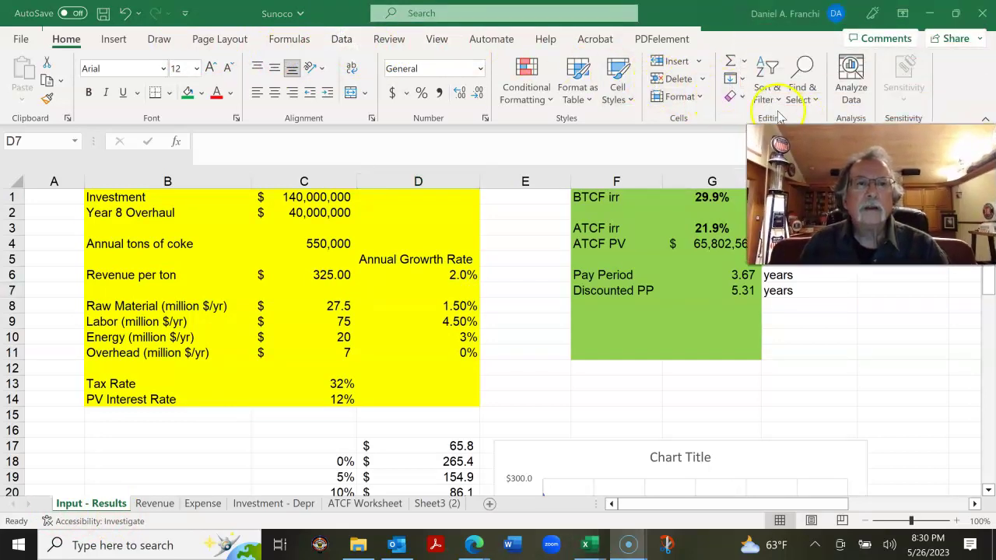
{"action": "left_click", "coordinate": [340, 39]}
{"action": "left_click", "coordinate": [340, 39]}
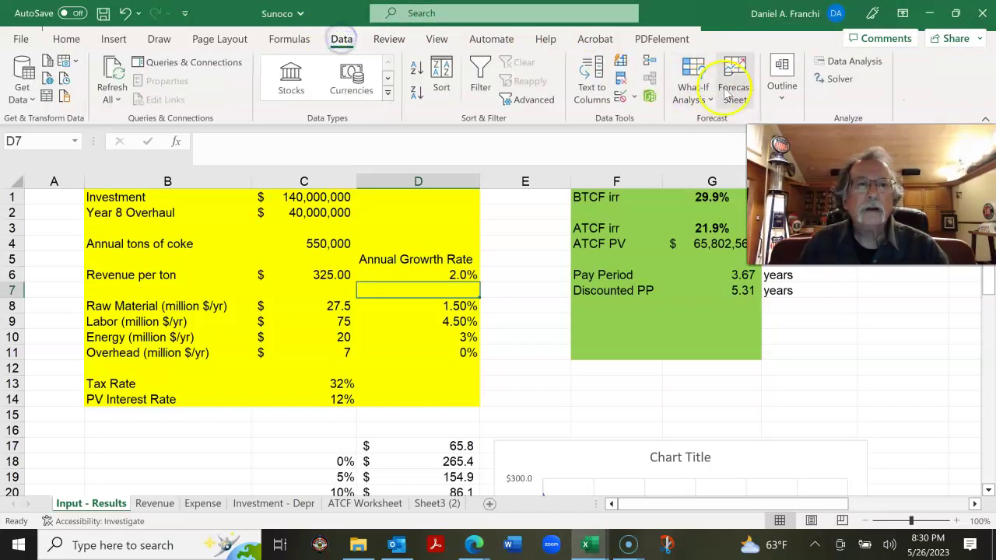
{"action": "left_click", "coordinate": [693, 92]}
{"action": "left_click", "coordinate": [723, 142]}
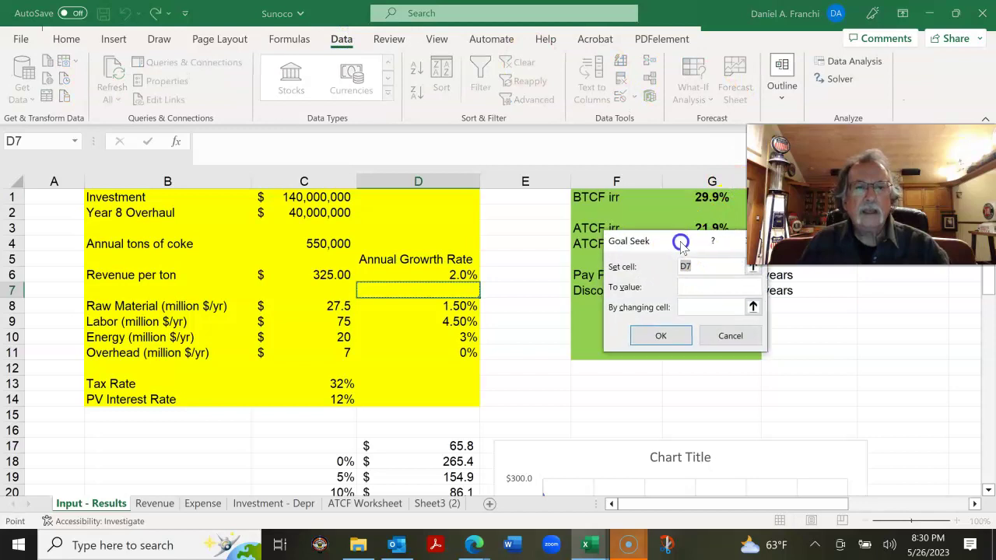
{"action": "left_click_drag", "start_coordinate": [682, 243], "coordinate": [811, 345]}
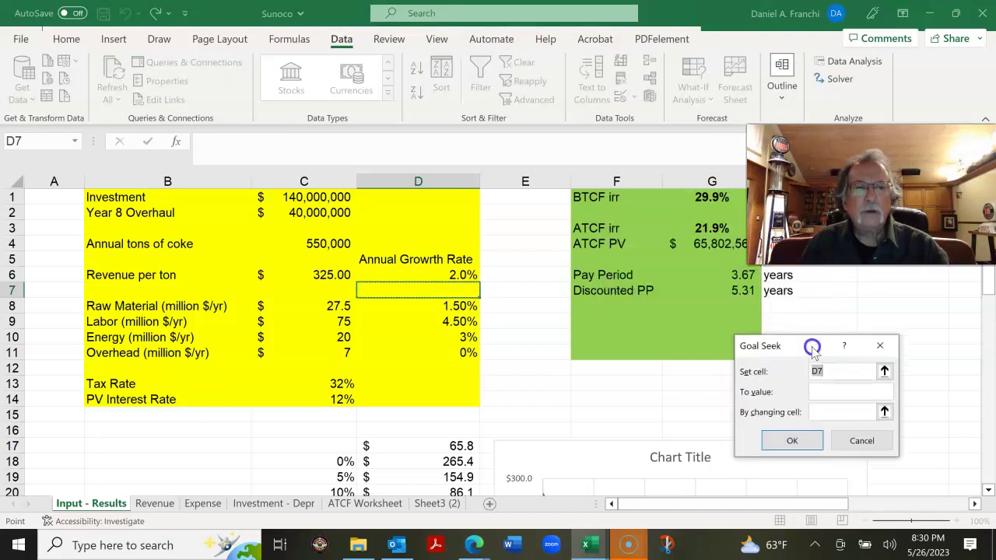
{"action": "left_click", "coordinate": [716, 248]}
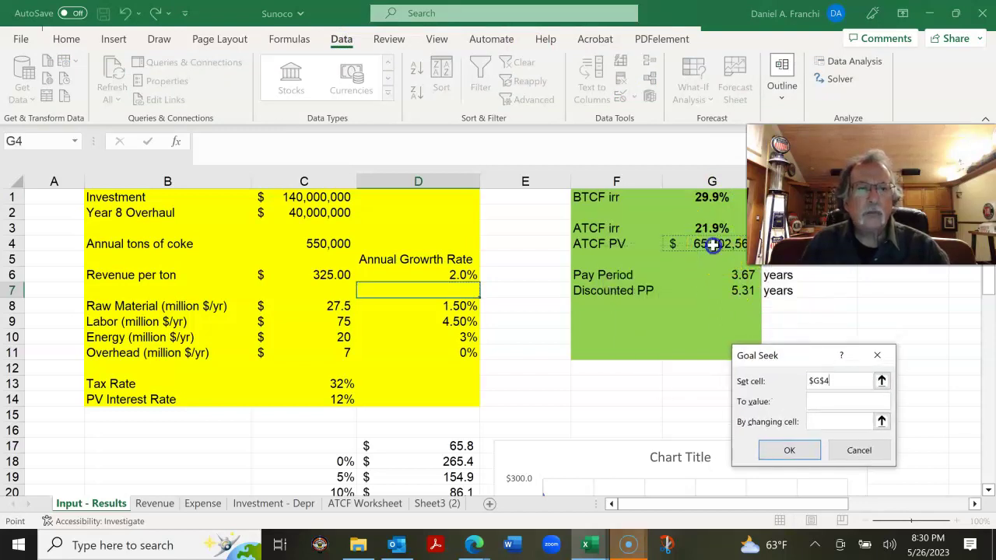
Seek a value of 0 by changing the annual tons of coke in C4, and accept the solution.
{"action": "left_click", "coordinate": [821, 402]}
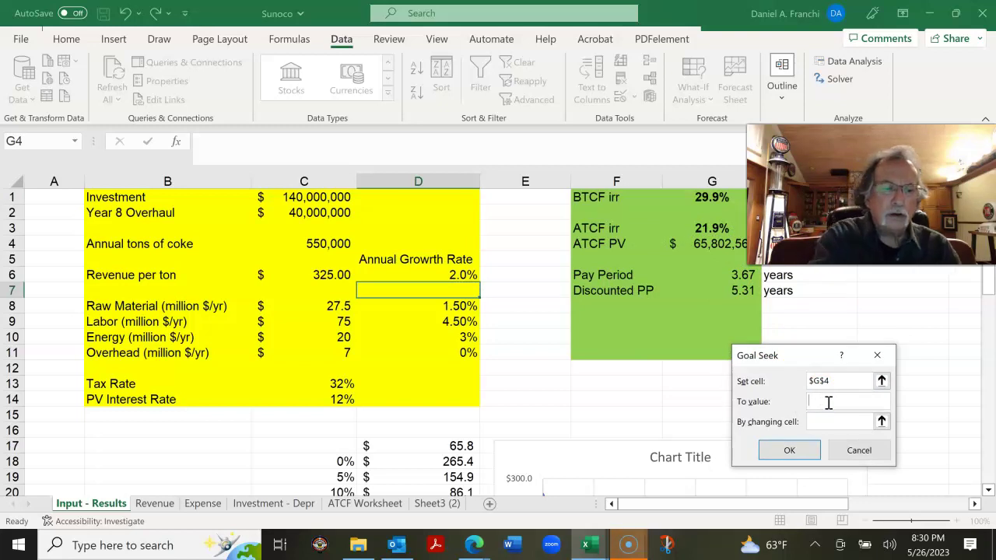
{"action": "type", "text": "0"}
{"action": "left_click", "coordinate": [827, 420]}
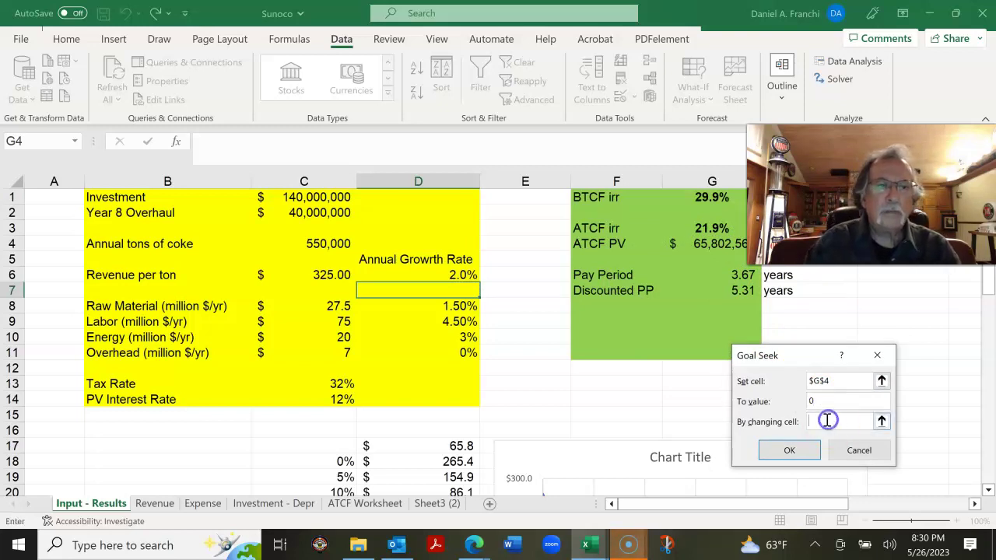
{"action": "left_click", "coordinate": [319, 244]}
{"action": "left_click", "coordinate": [789, 451]}
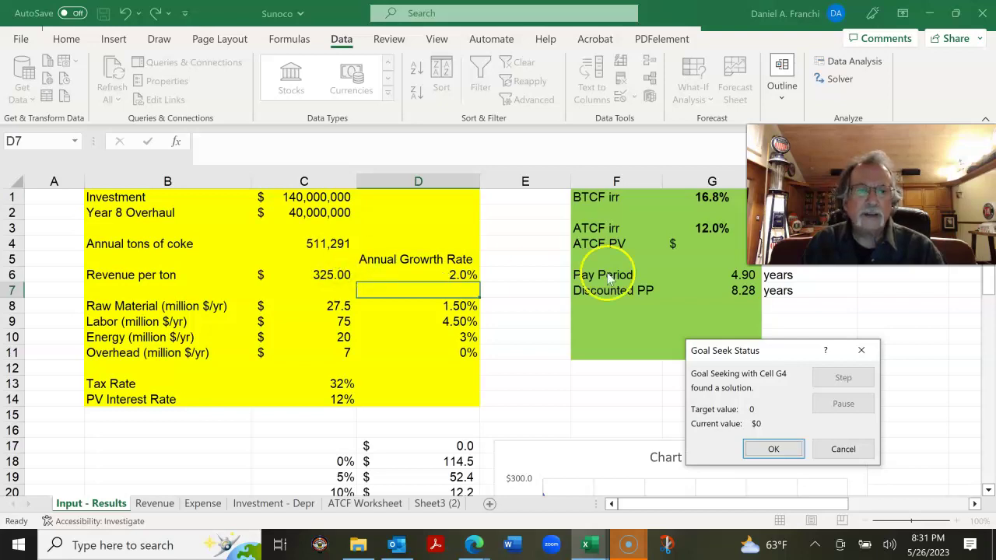
{"action": "left_click_drag", "start_coordinate": [872, 194], "coordinate": [871, 156]}
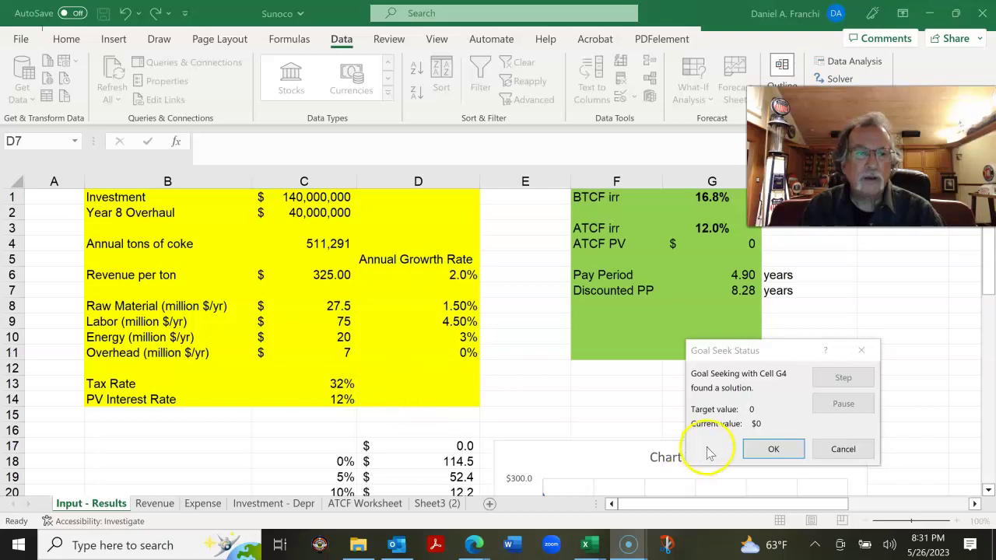
{"action": "left_click", "coordinate": [777, 451]}
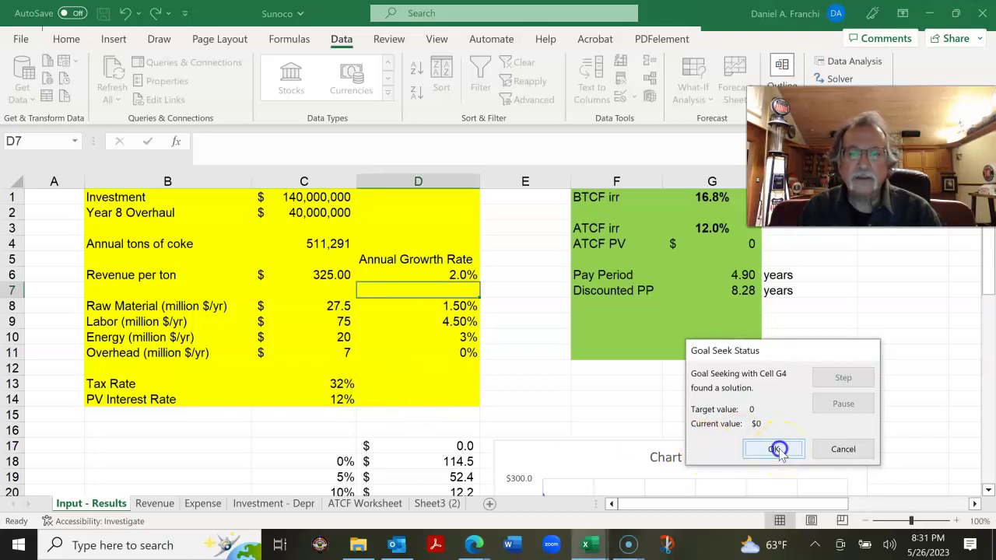
Check the effect on the variation table, including the formula in G34, and set annual tons of coke in C4 back to 550000.
{"action": "scroll", "coordinate": [542, 382], "scroll_direction": "down", "scroll_amount": 9}
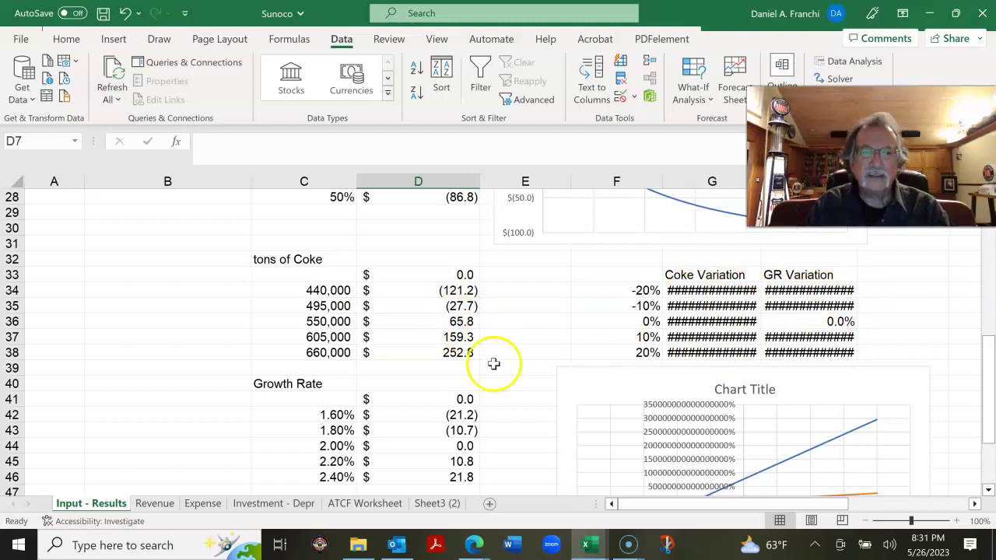
{"action": "scroll", "coordinate": [579, 386], "scroll_direction": "up", "scroll_amount": 9}
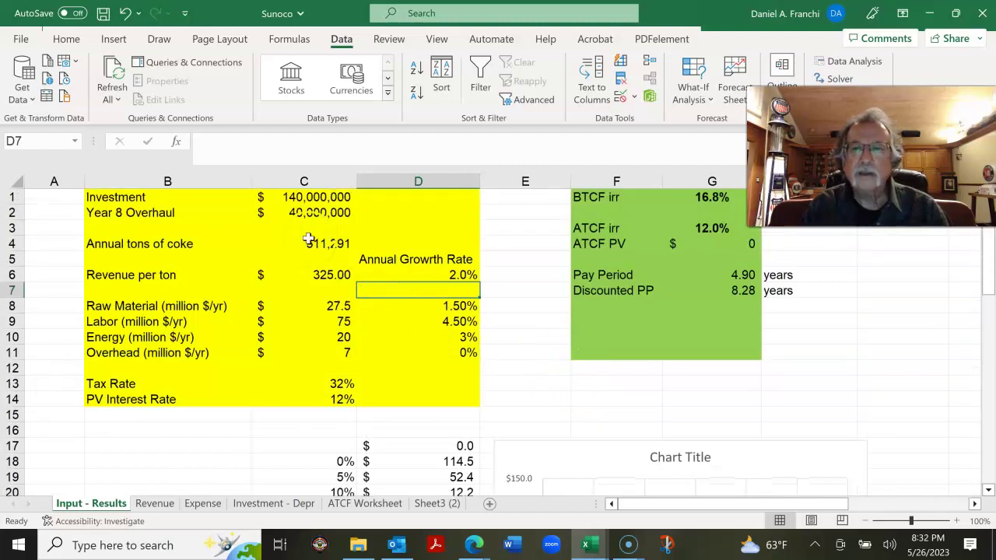
{"action": "scroll", "coordinate": [718, 464], "scroll_direction": "down", "scroll_amount": 6}
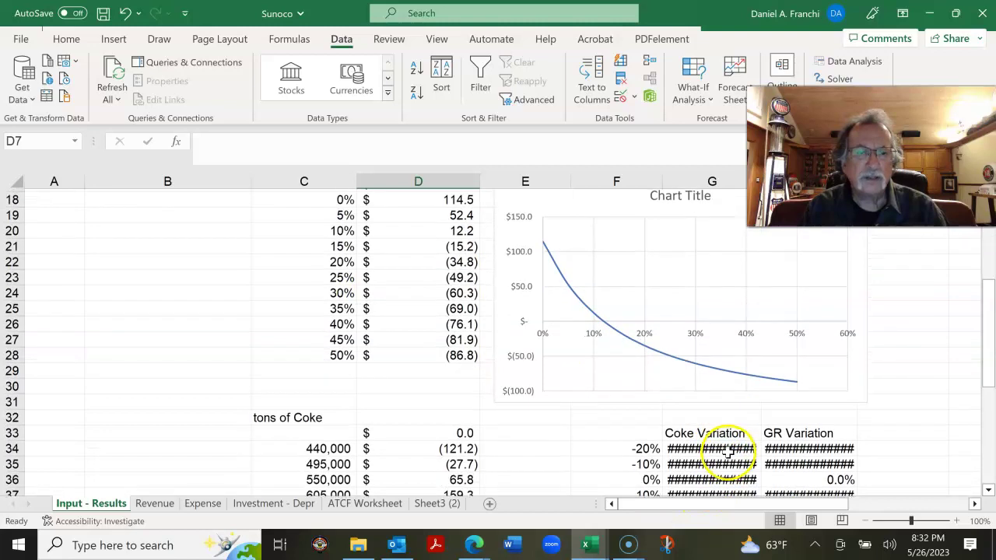
{"action": "left_click", "coordinate": [720, 430]}
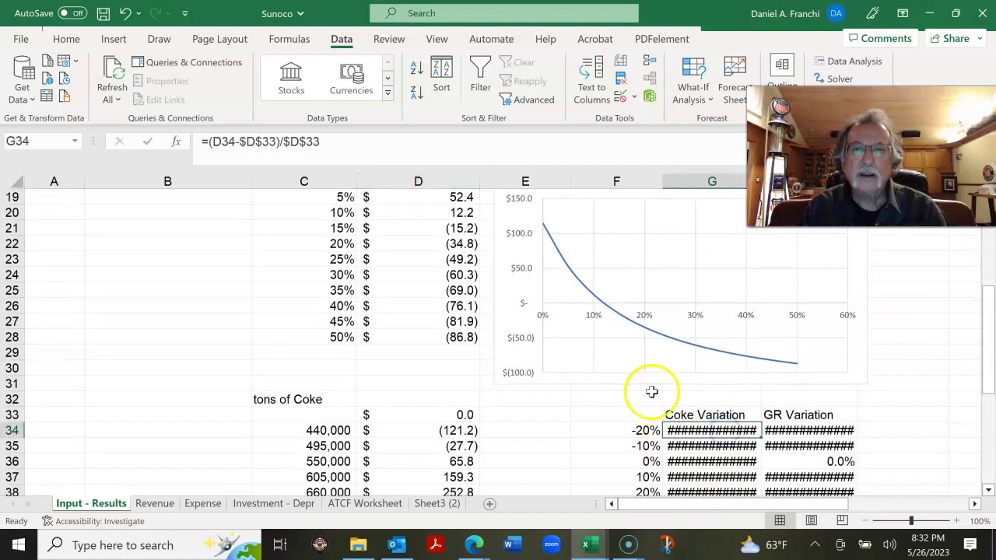
{"action": "scroll", "coordinate": [674, 394], "scroll_direction": "up", "scroll_amount": 6}
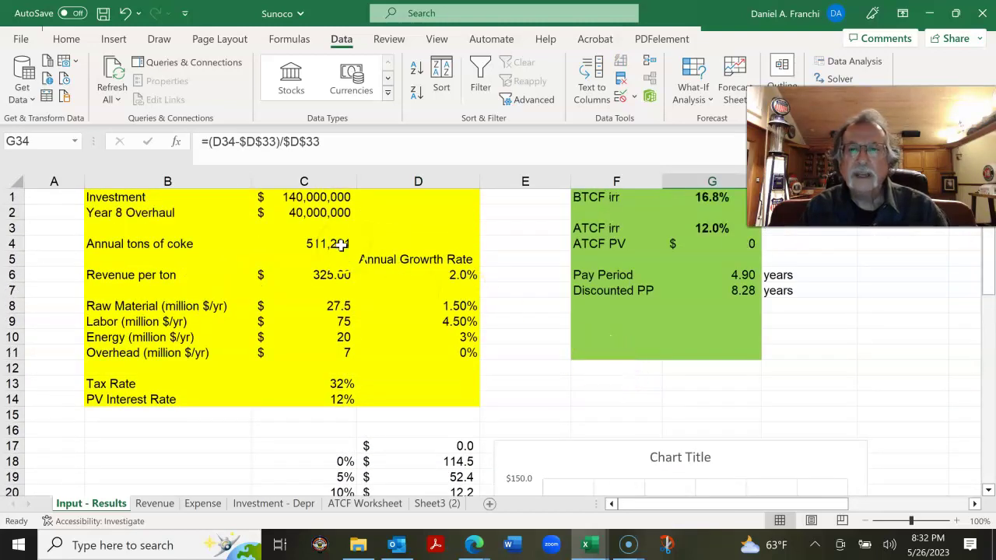
{"action": "left_click", "coordinate": [342, 244]}
{"action": "type", "text": "55"}
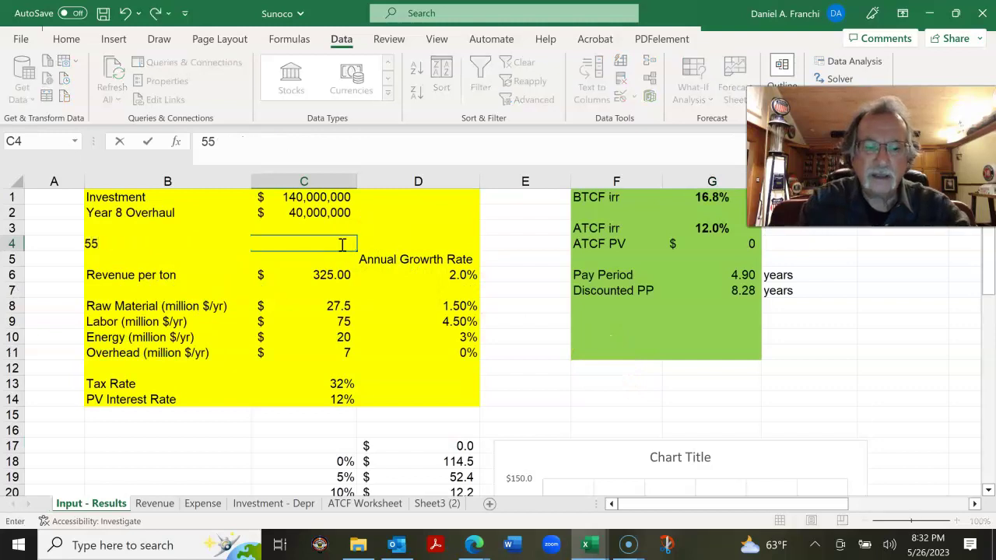
{"action": "type", "text": "0,0000"}
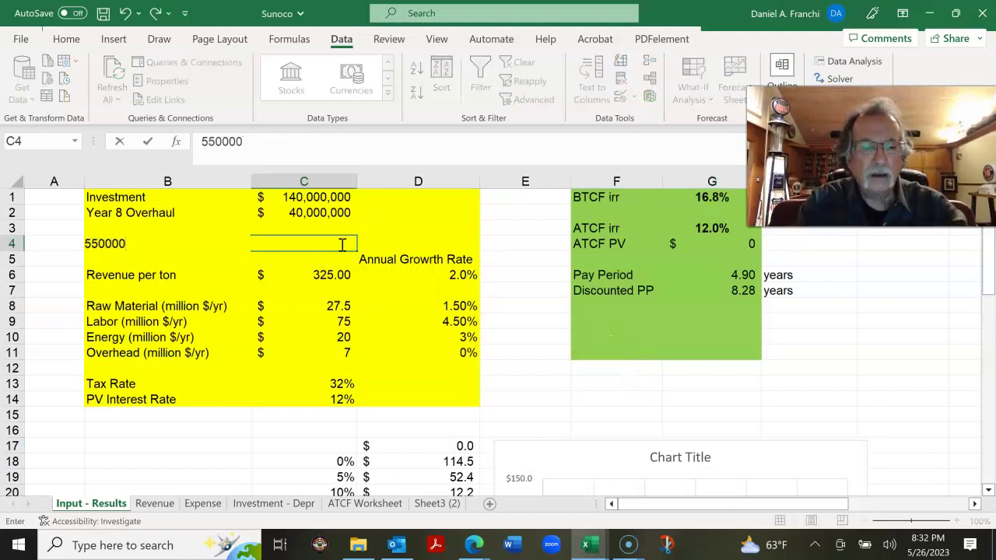
{"action": "key", "text": "Return"}
Check the present value chart with the restored tonnage, and try a tax rate of 40% in C13 before returning it to 32%.
{"action": "scroll", "coordinate": [684, 415], "scroll_direction": "down", "scroll_amount": 7}
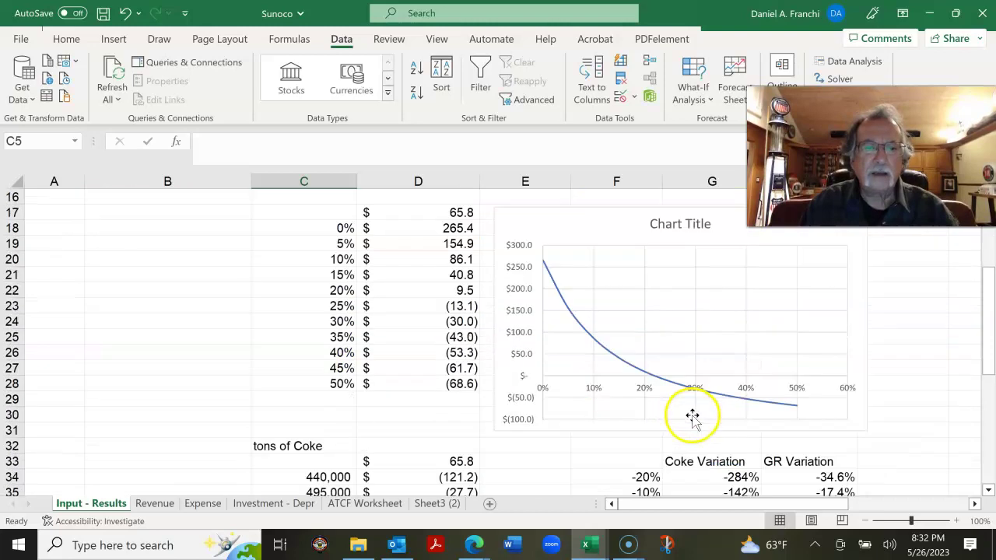
{"action": "scroll", "coordinate": [691, 413], "scroll_direction": "up", "scroll_amount": 7}
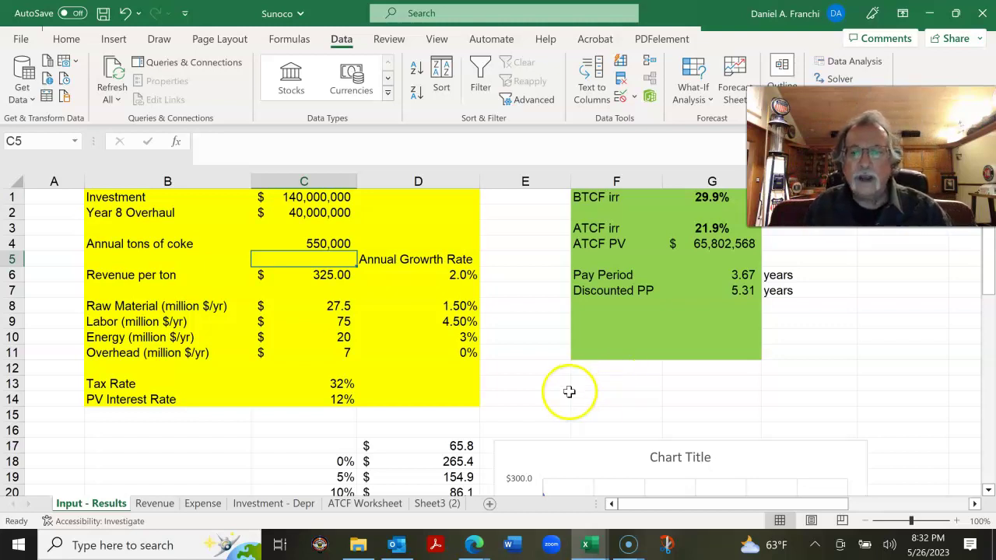
{"action": "left_click", "coordinate": [333, 384]}
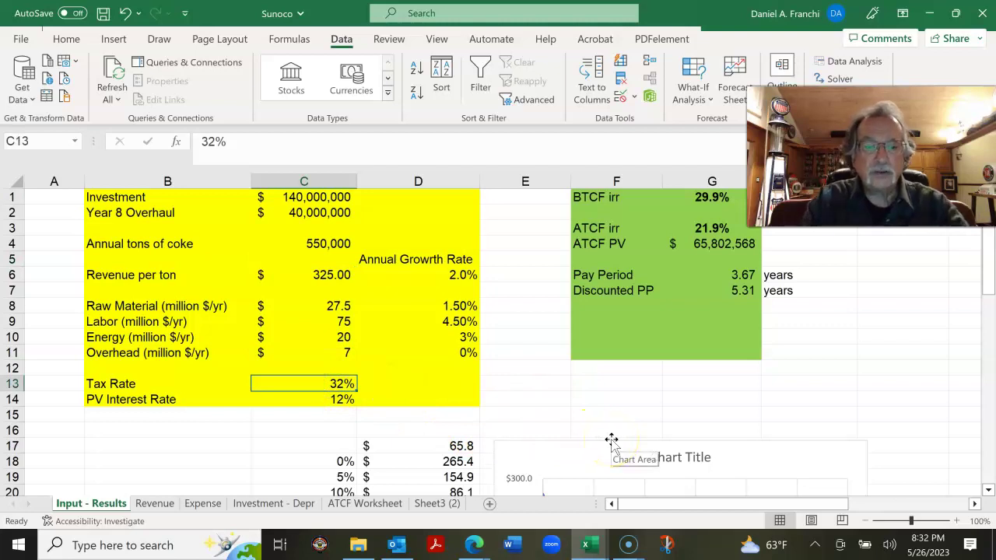
{"action": "type", "text": "40"}
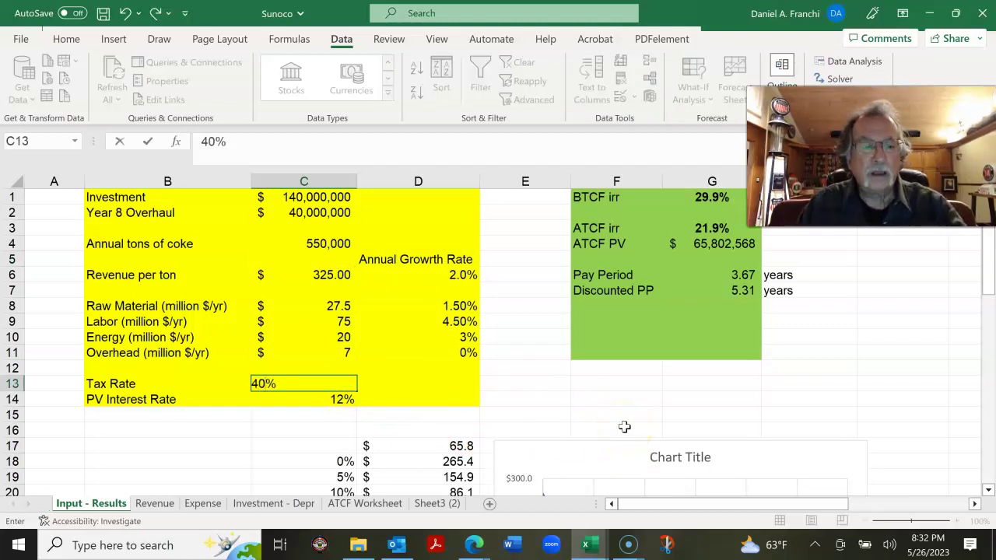
{"action": "type", "text": "0"}
{"action": "key", "text": "Return"}
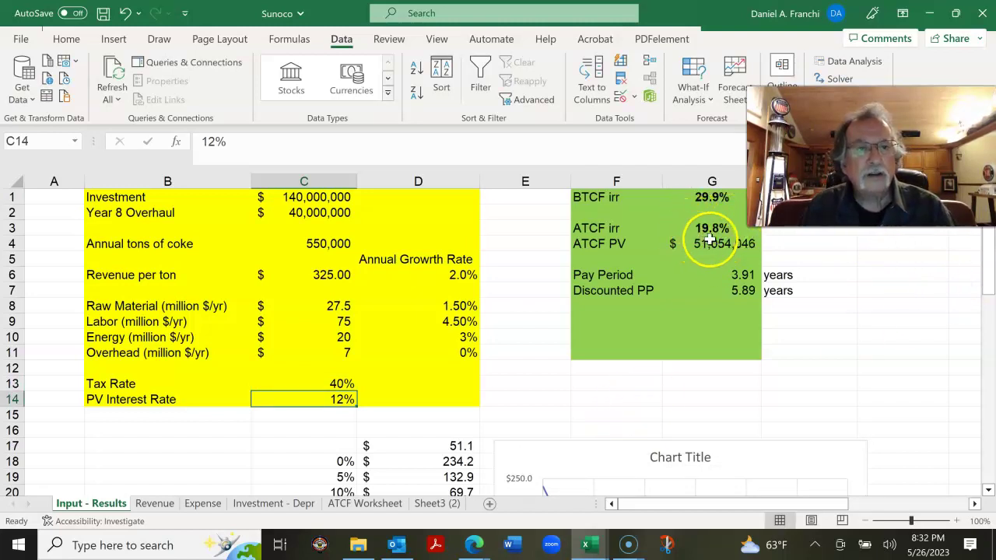
{"action": "left_click", "coordinate": [336, 383]}
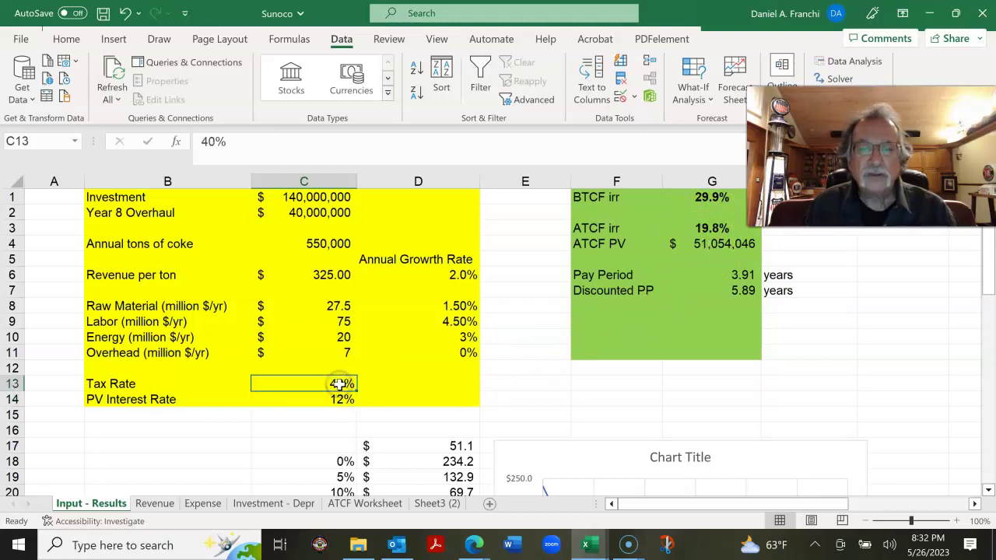
{"action": "type", "text": "32"}
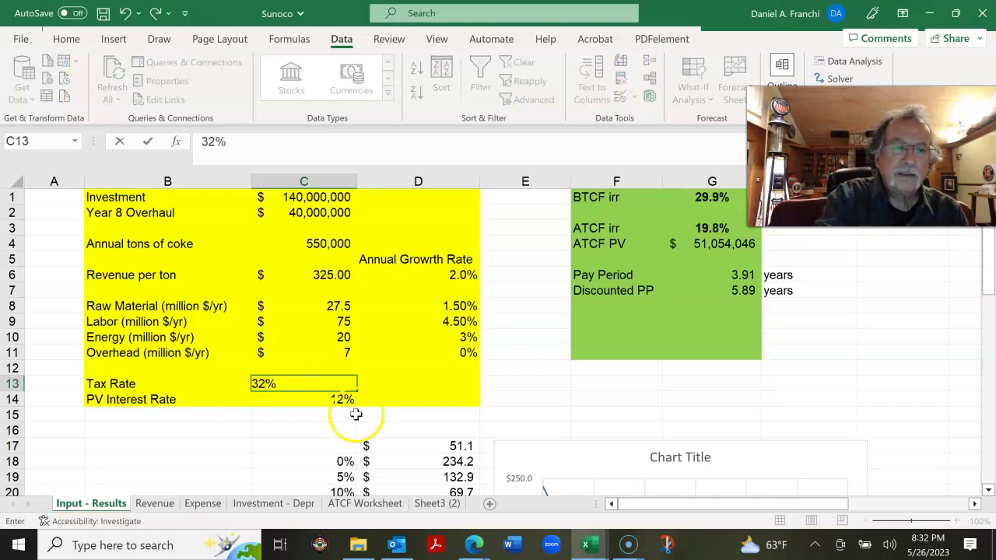
{"action": "key", "text": "Return"}
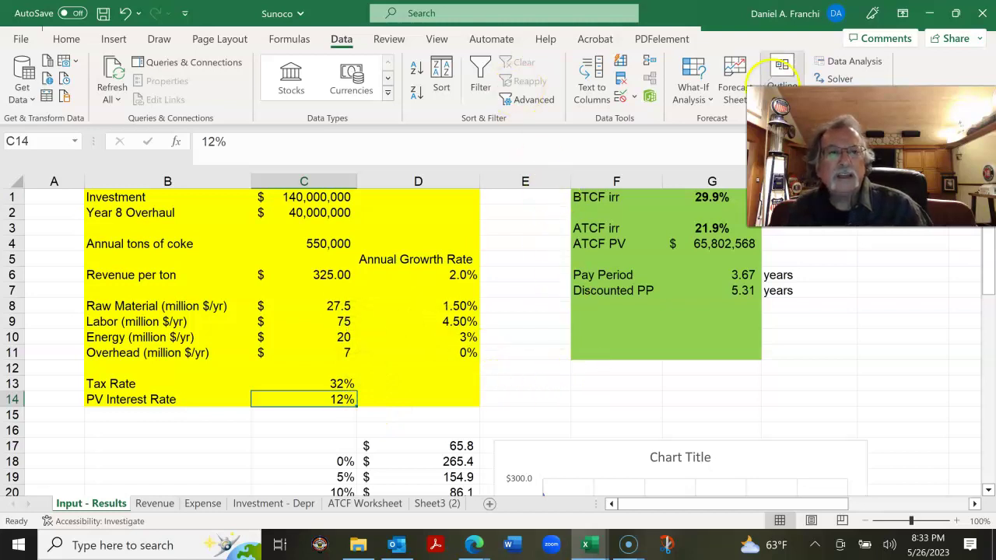
Goal Seek the ATCF PV in G4 to 0 by changing the labor growth rate in D9, and discard the solution.
{"action": "left_click", "coordinate": [698, 107]}
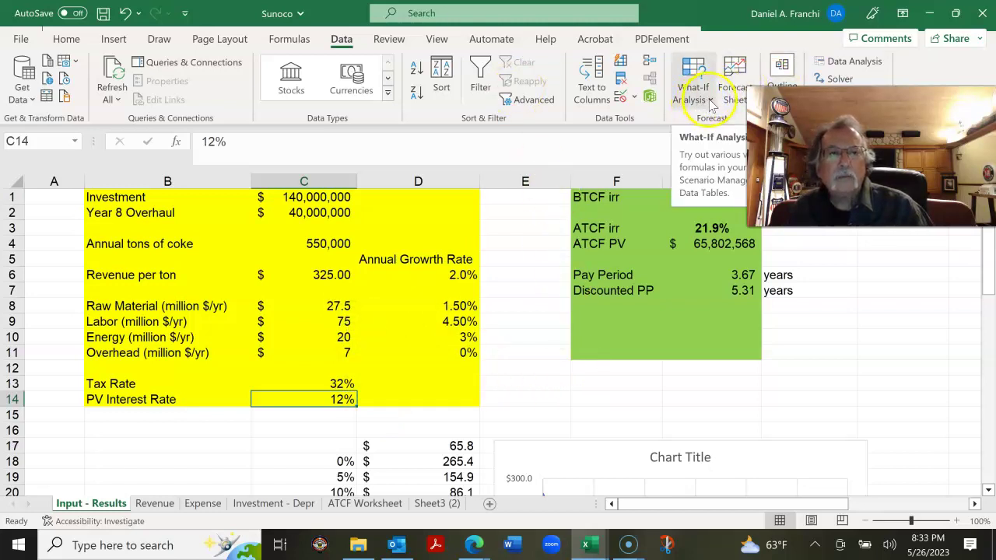
{"action": "left_click", "coordinate": [709, 105]}
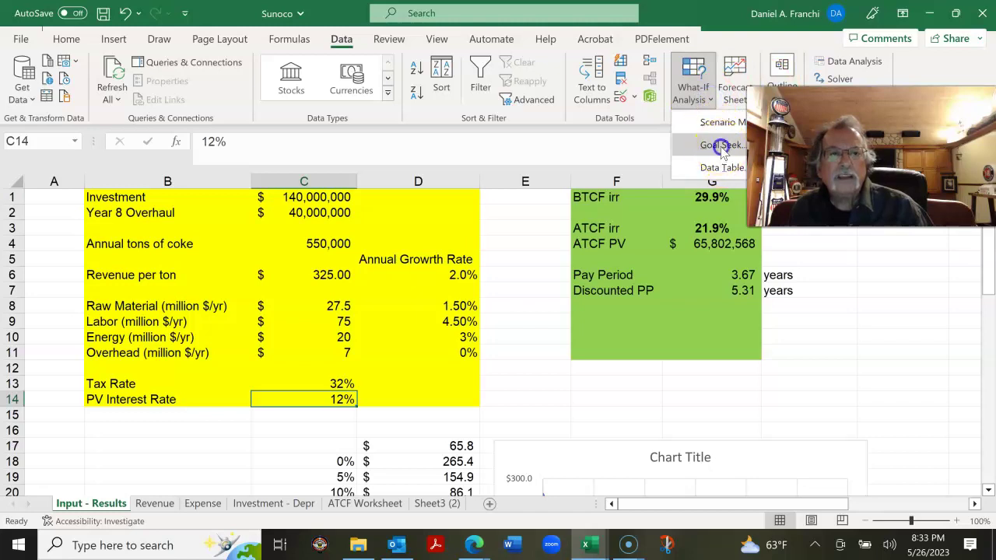
{"action": "left_click", "coordinate": [721, 146]}
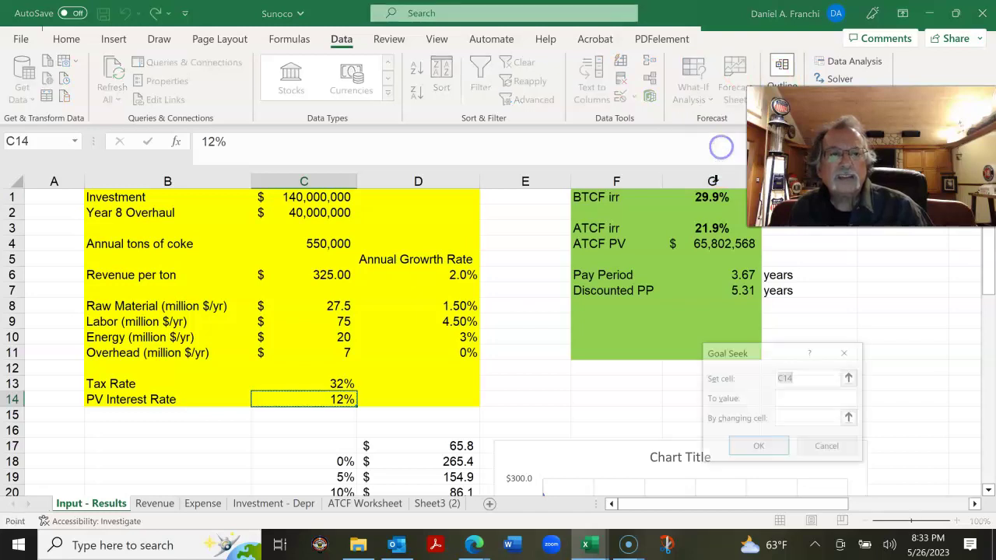
{"action": "left_click", "coordinate": [712, 247]}
{"action": "left_click", "coordinate": [793, 399]}
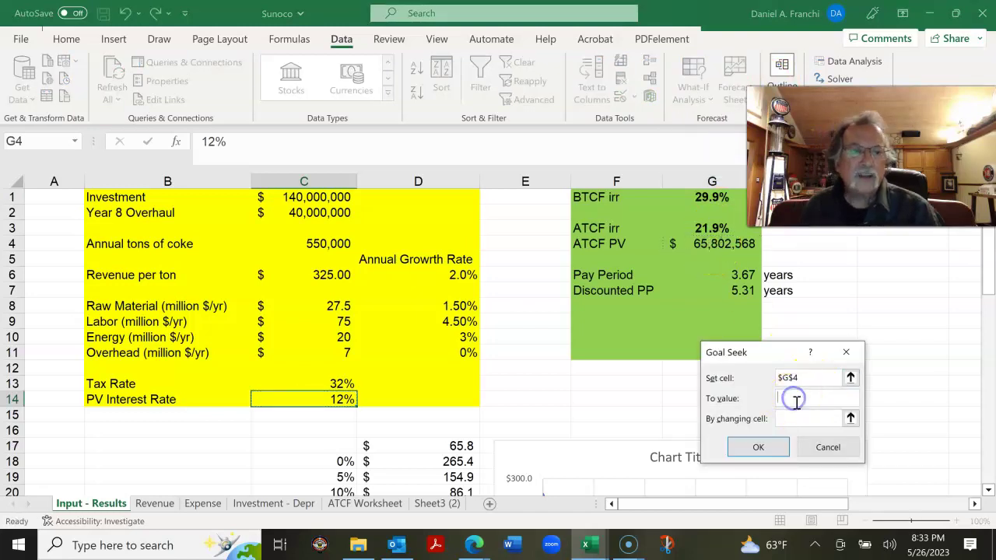
{"action": "type", "text": "0"}
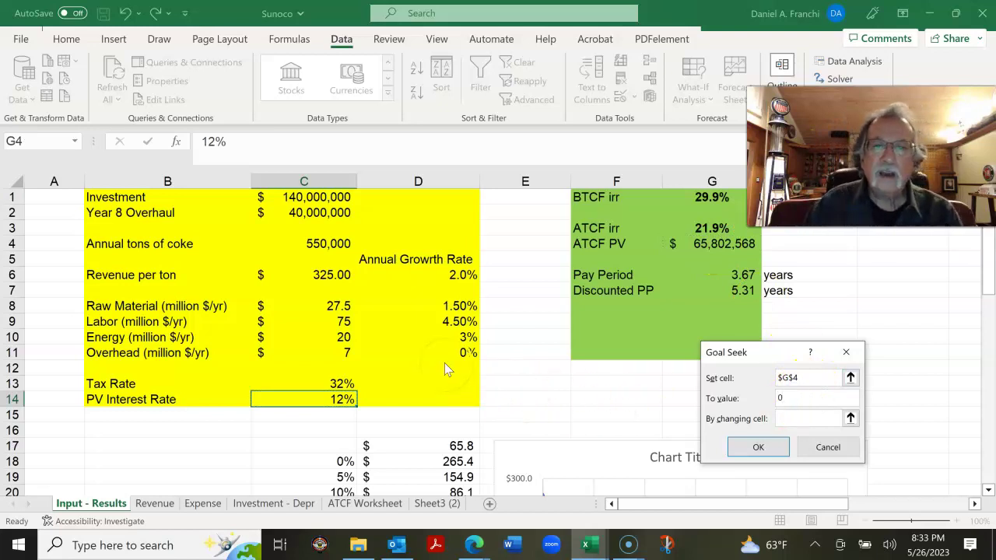
{"action": "left_click", "coordinate": [801, 418]}
{"action": "left_click", "coordinate": [459, 322]}
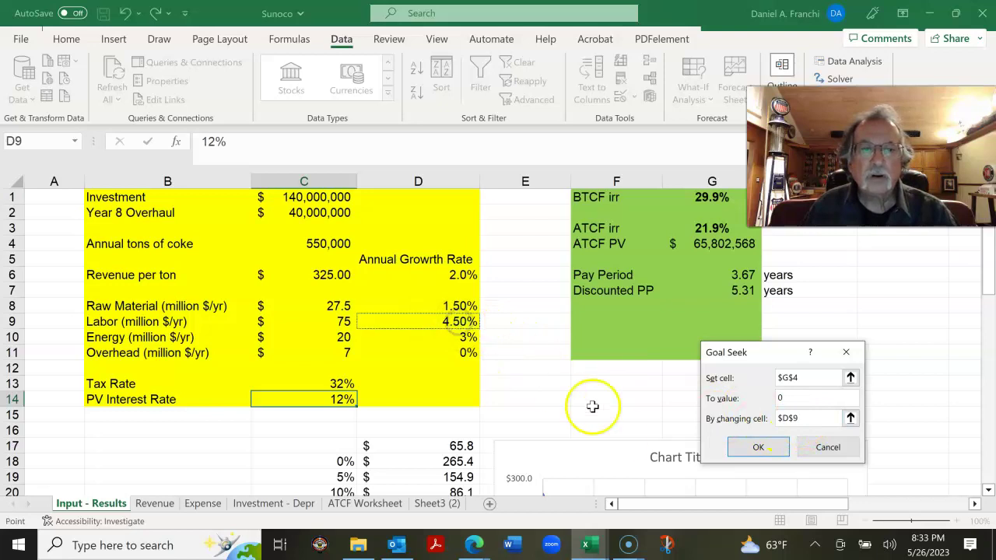
{"action": "left_click", "coordinate": [757, 447]}
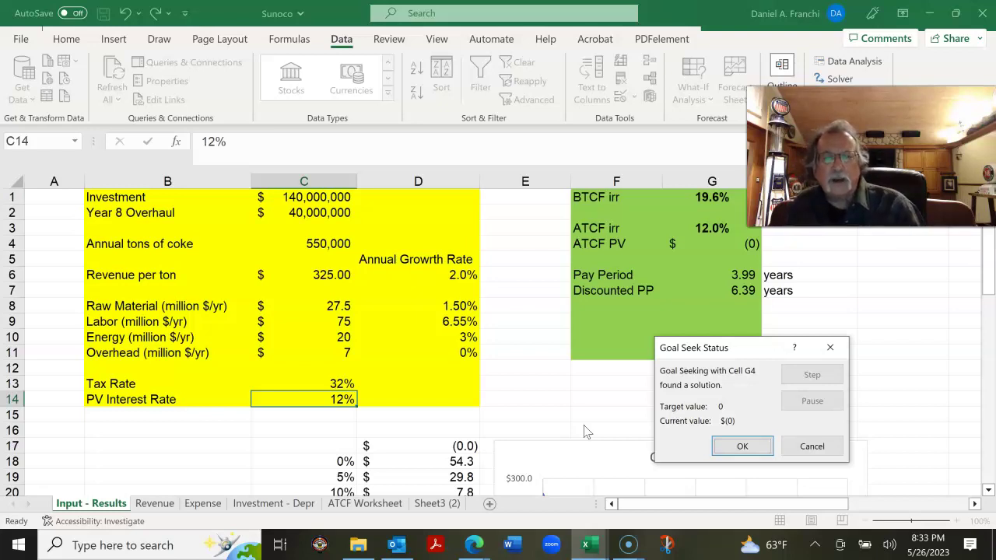
{"action": "left_click", "coordinate": [812, 446]}
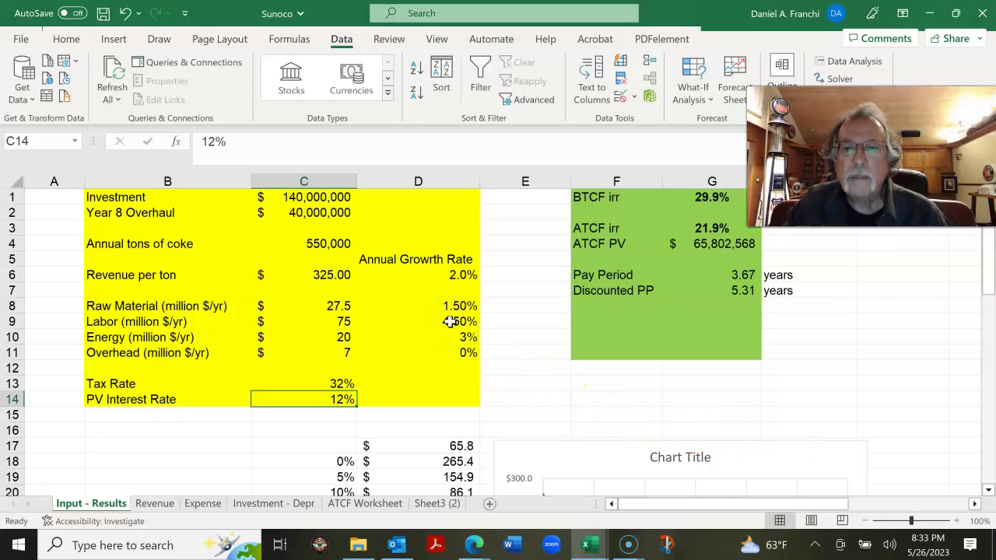
Try an annual labor growth rate of 5.5% in D9.
{"action": "left_click", "coordinate": [450, 321]}
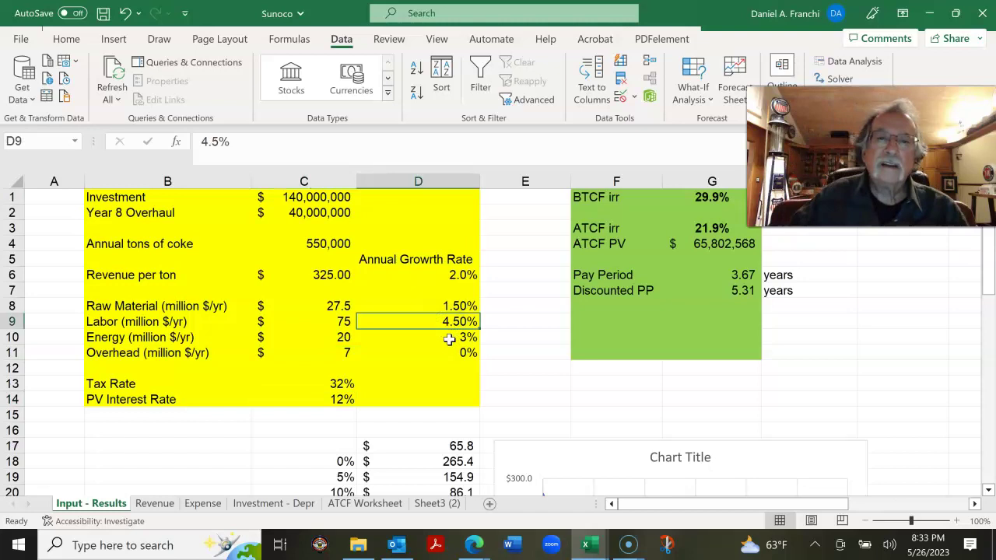
{"action": "left_click", "coordinate": [449, 339]}
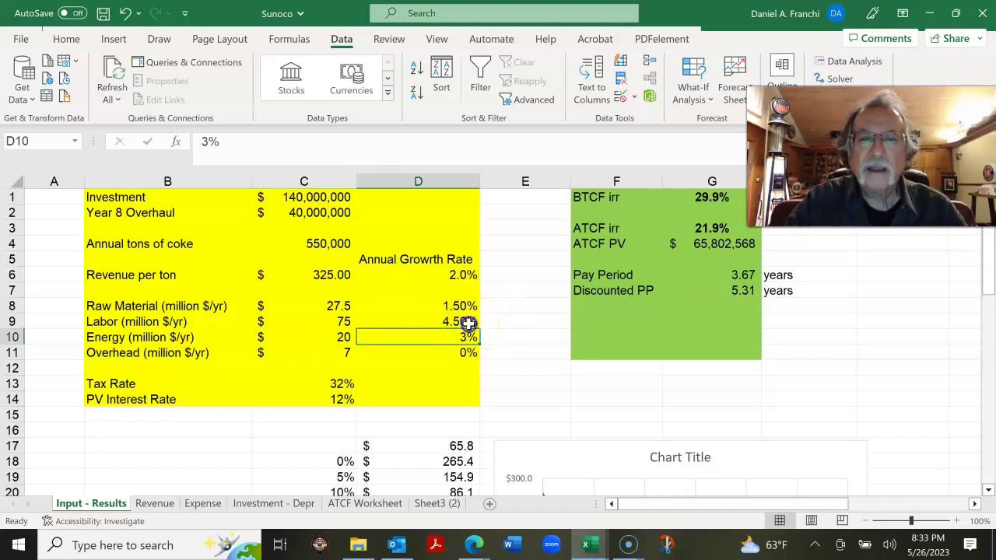
{"action": "left_click", "coordinate": [467, 323]}
{"action": "type", "text": "5%"}
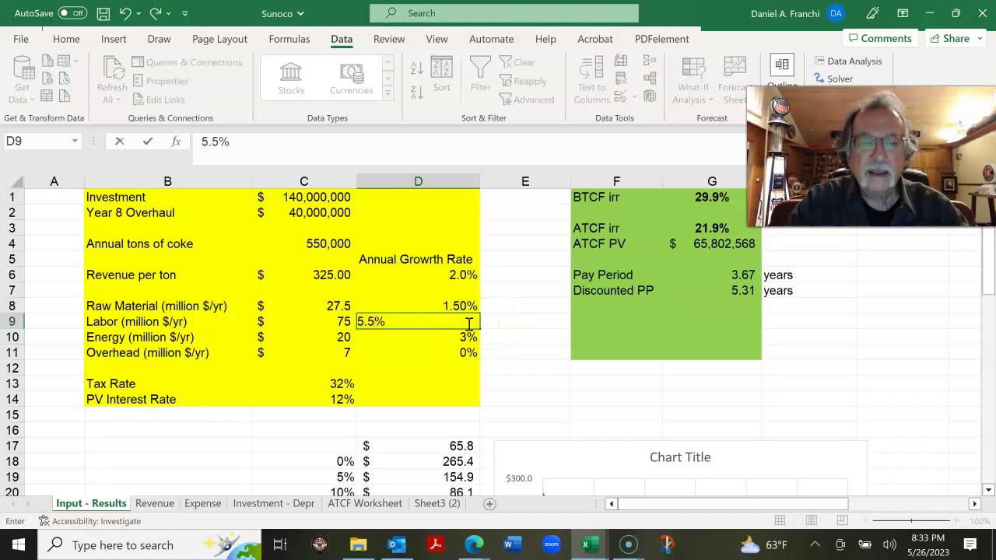
{"action": "key", "text": "Return"}
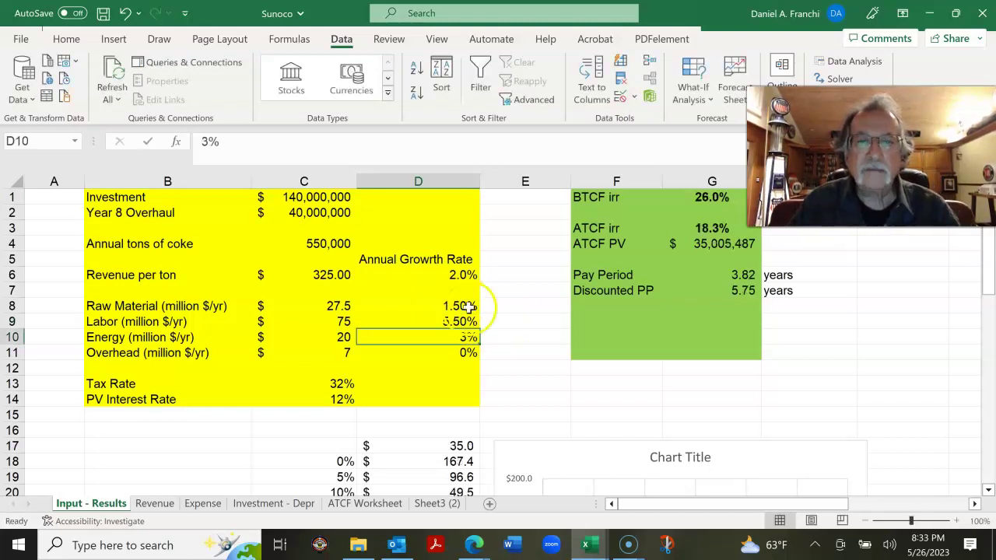
Try an annual revenue growth rate of 1.8% in D6 and check the effect on the ATCF PV and the present value table.
{"action": "left_click", "coordinate": [445, 274]}
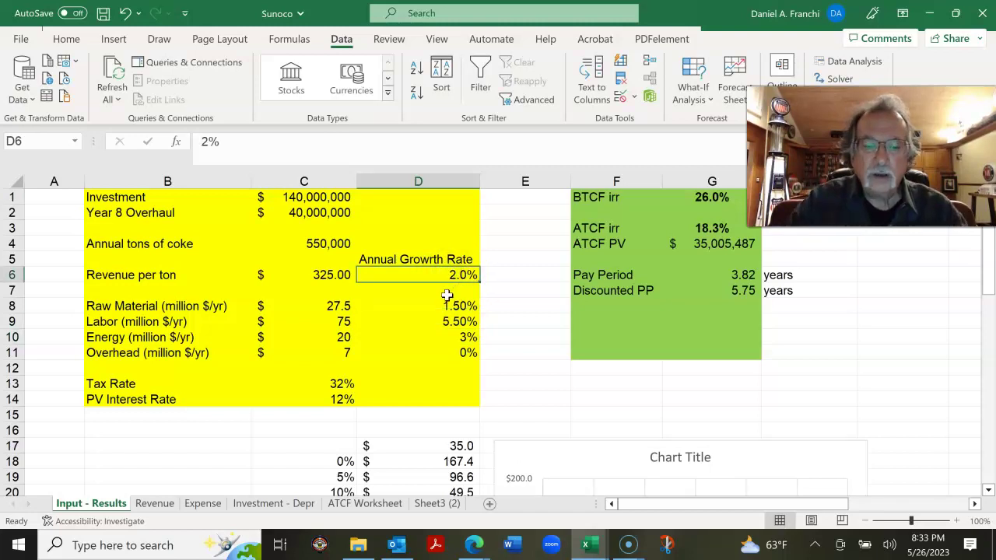
{"action": "type", "text": "1."}
{"action": "key", "text": "Return"}
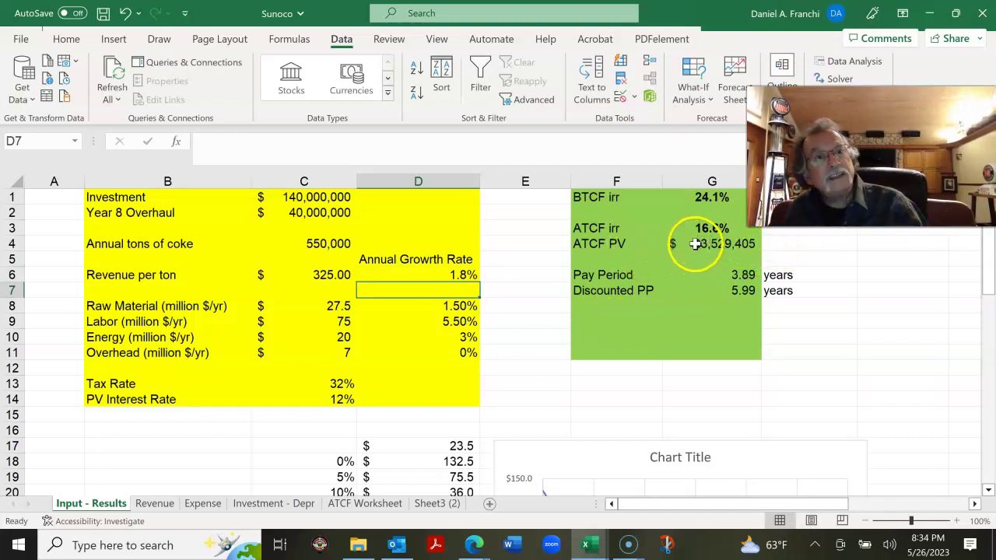
{"action": "scroll", "coordinate": [673, 277], "scroll_direction": "down", "scroll_amount": 3}
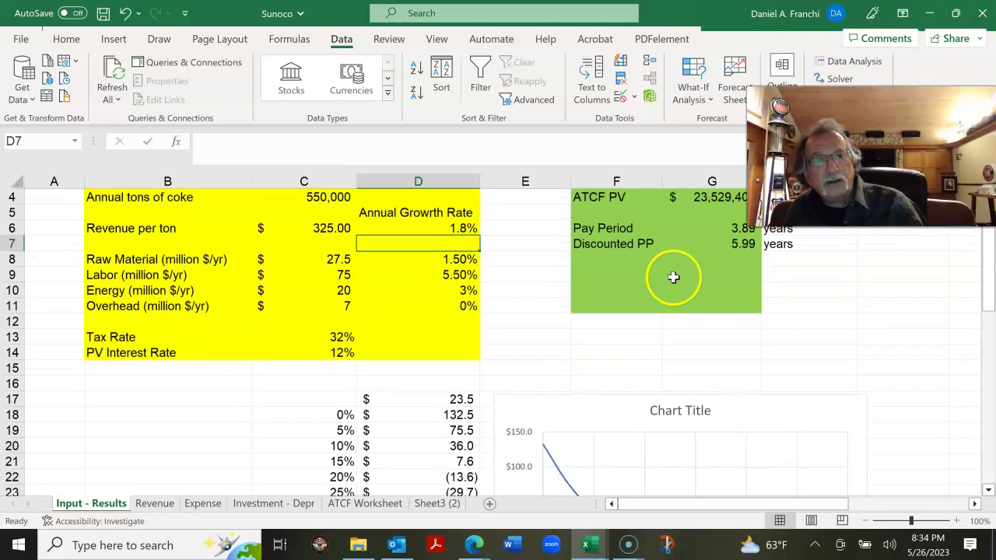
{"action": "scroll", "coordinate": [675, 283], "scroll_direction": "up", "scroll_amount": 1}
{"action": "scroll", "coordinate": [669, 286], "scroll_direction": "up", "scroll_amount": 1}
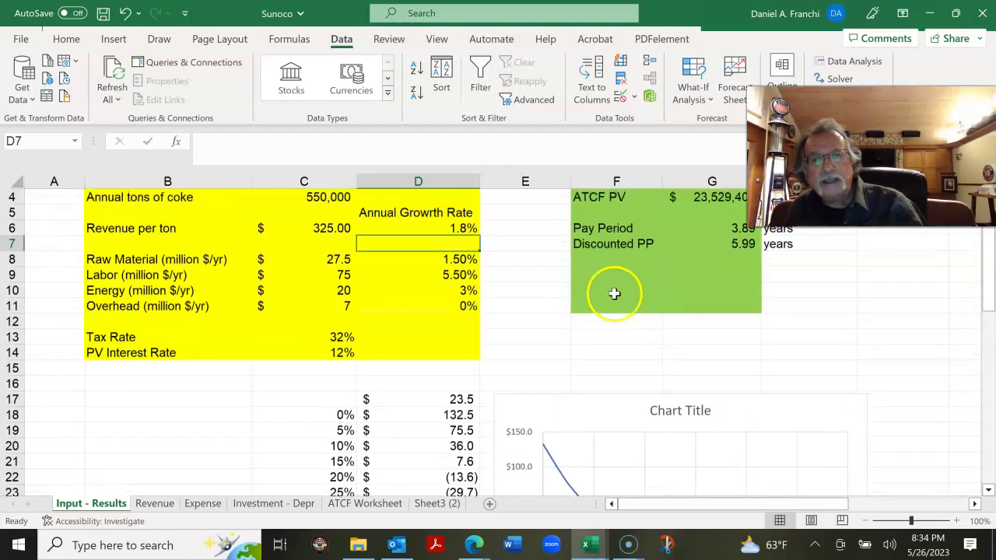
{"action": "scroll", "coordinate": [517, 323], "scroll_direction": "up", "scroll_amount": 1}
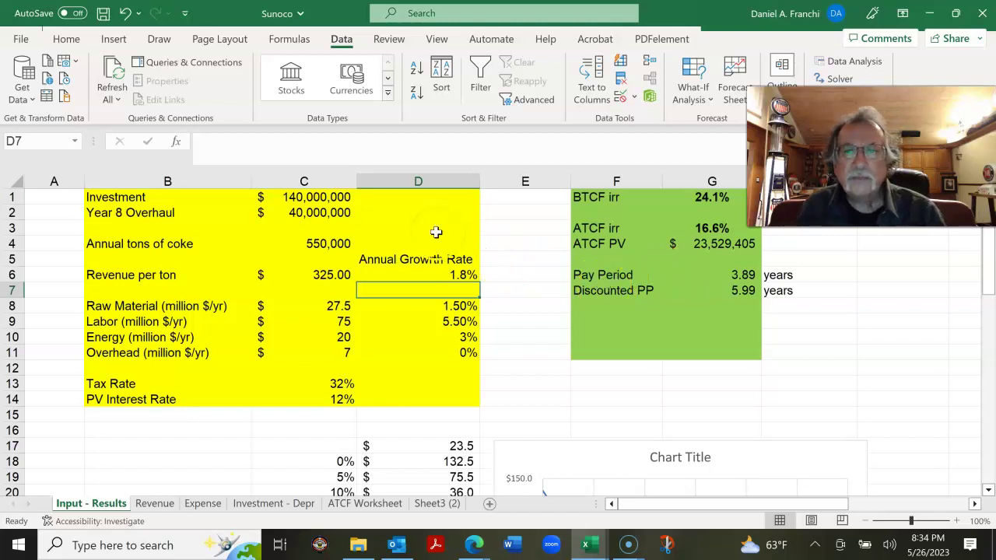
Undo the revenue and labor growth rate changes, and review the present value and variation tables with their charts.
{"action": "left_click", "coordinate": [126, 14]}
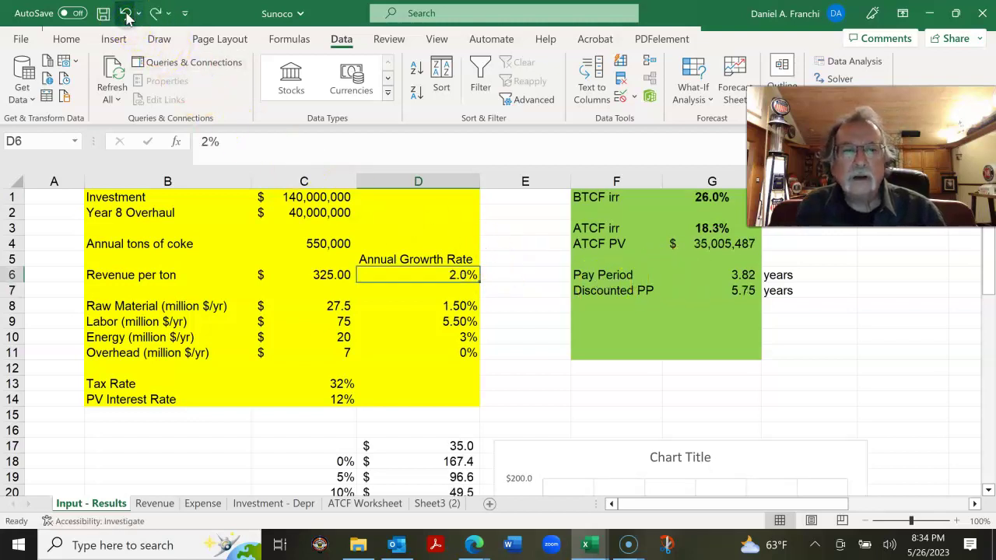
{"action": "left_click", "coordinate": [126, 14]}
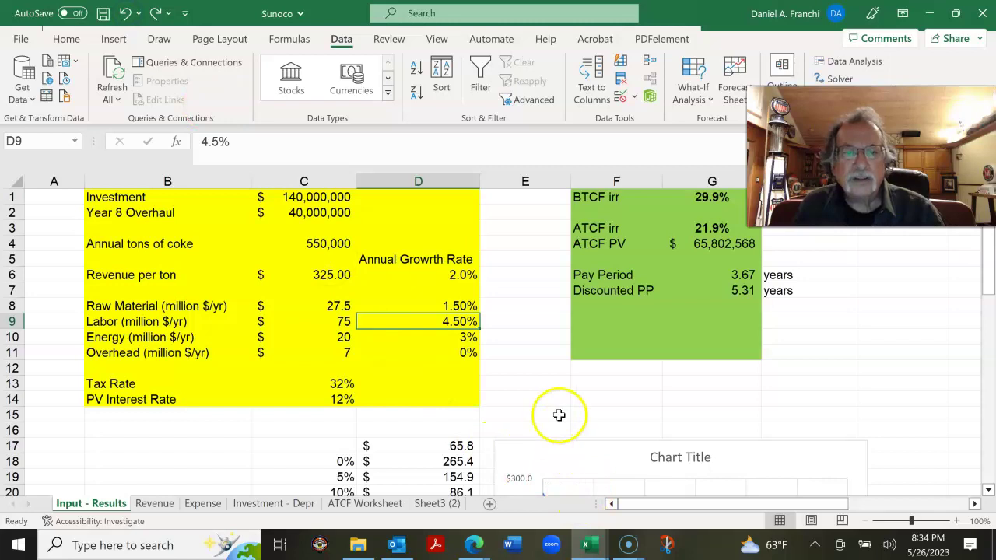
{"action": "scroll", "coordinate": [558, 415], "scroll_direction": "down", "scroll_amount": 4}
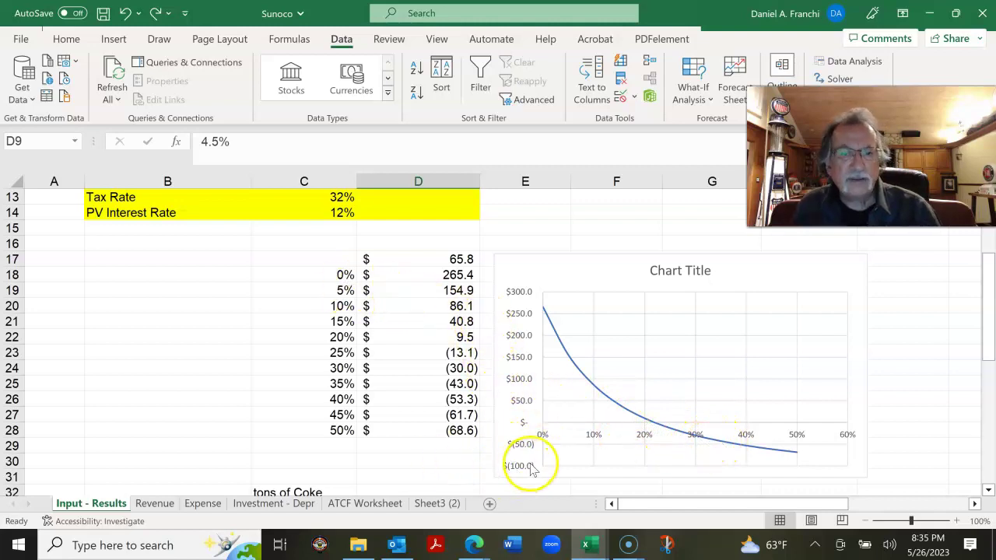
{"action": "scroll", "coordinate": [615, 439], "scroll_direction": "down", "scroll_amount": 7}
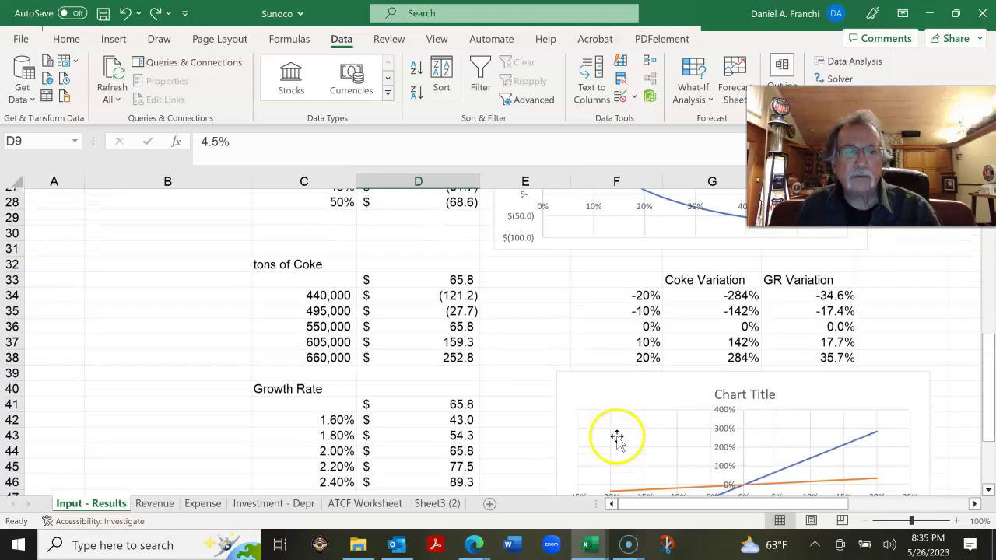